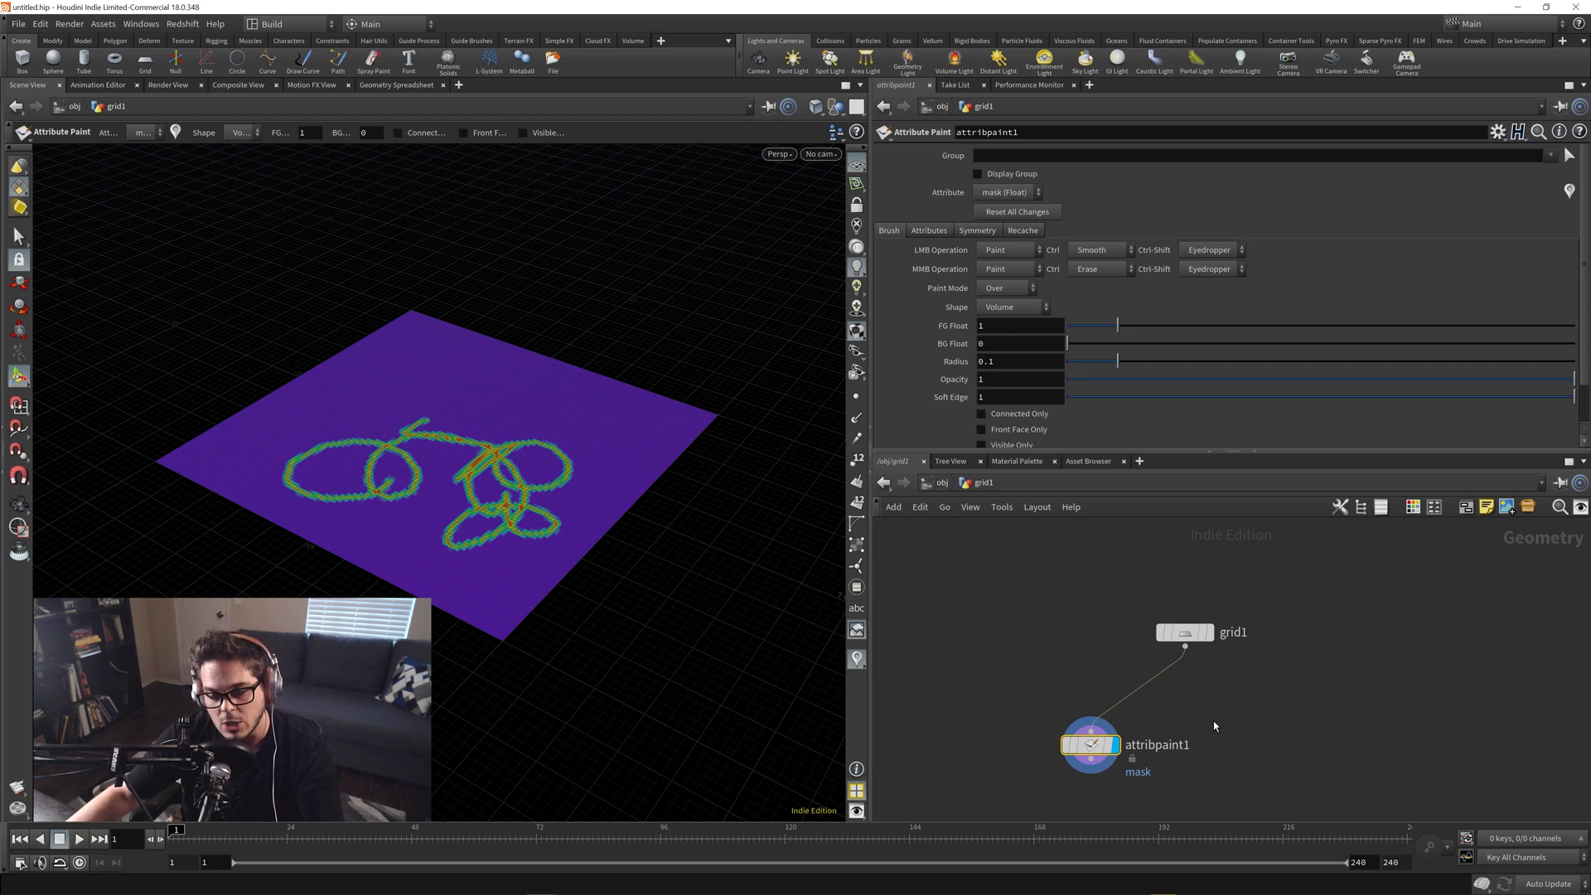
# Split the parameter or viewport area top and bottom so a second pane sits below the viewport, and make it a Textport.
pyautogui.moveTo(1251, 742); pyautogui.dragTo(1215, 637, button='middle')
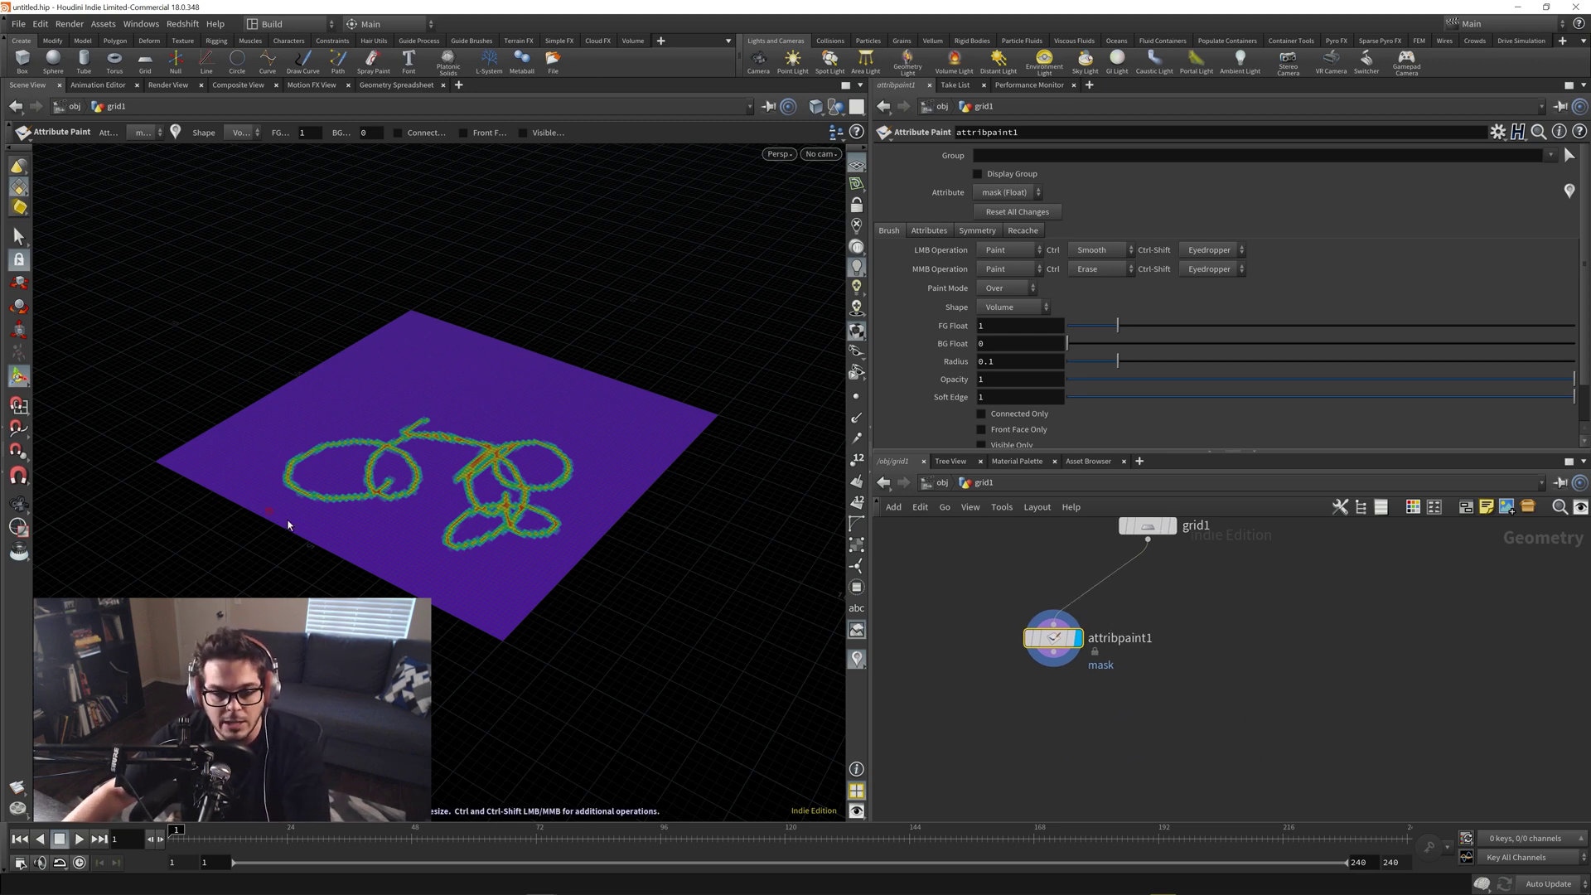
pyautogui.click(860, 84)
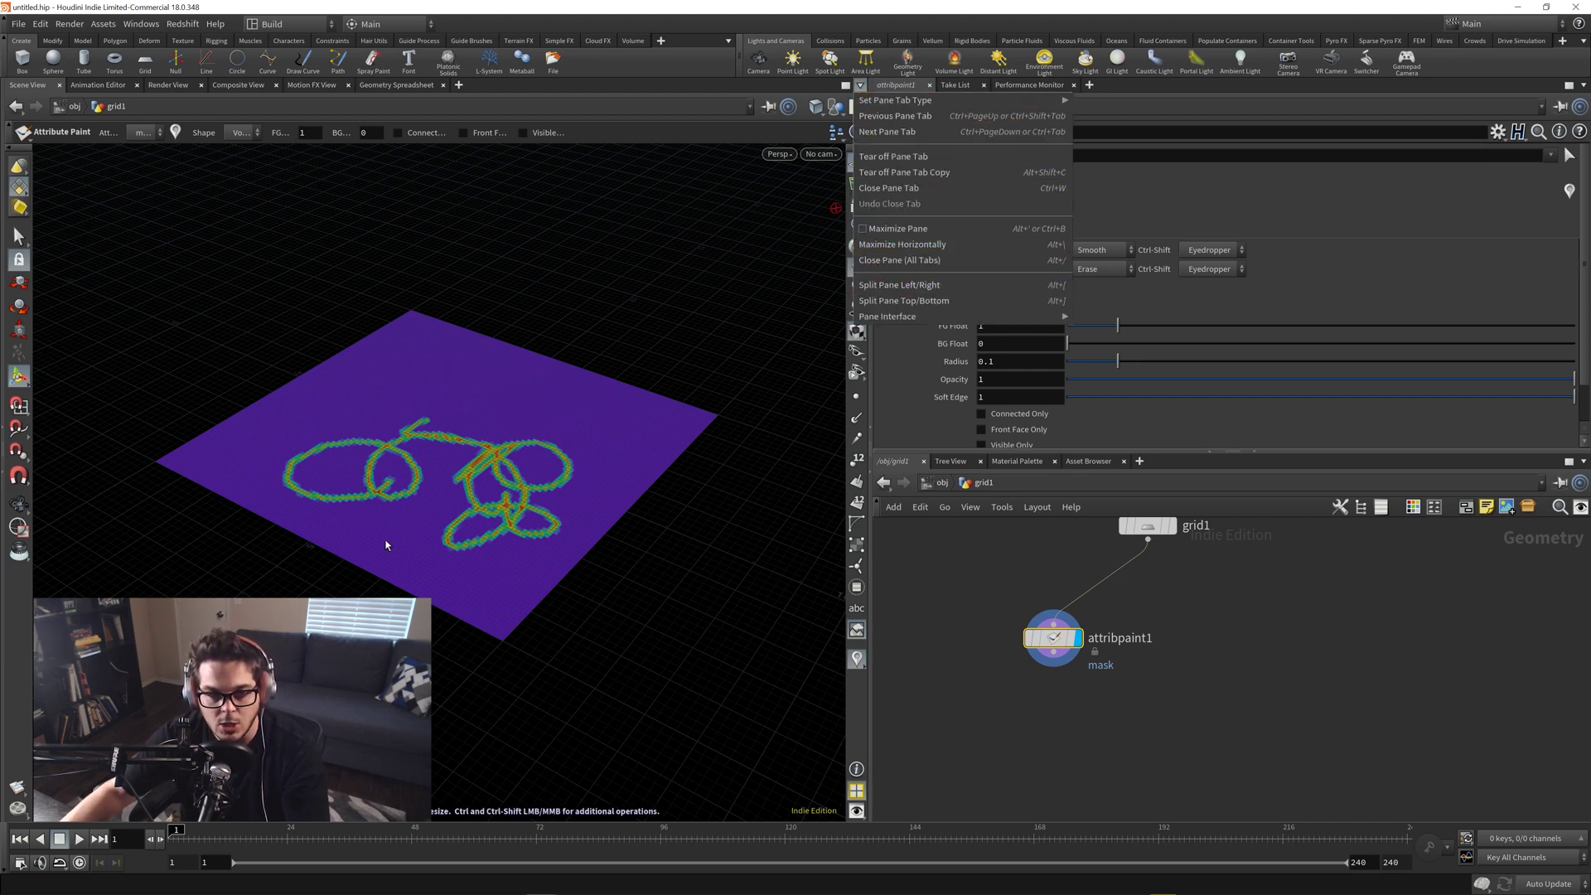
pyautogui.click(922, 301)
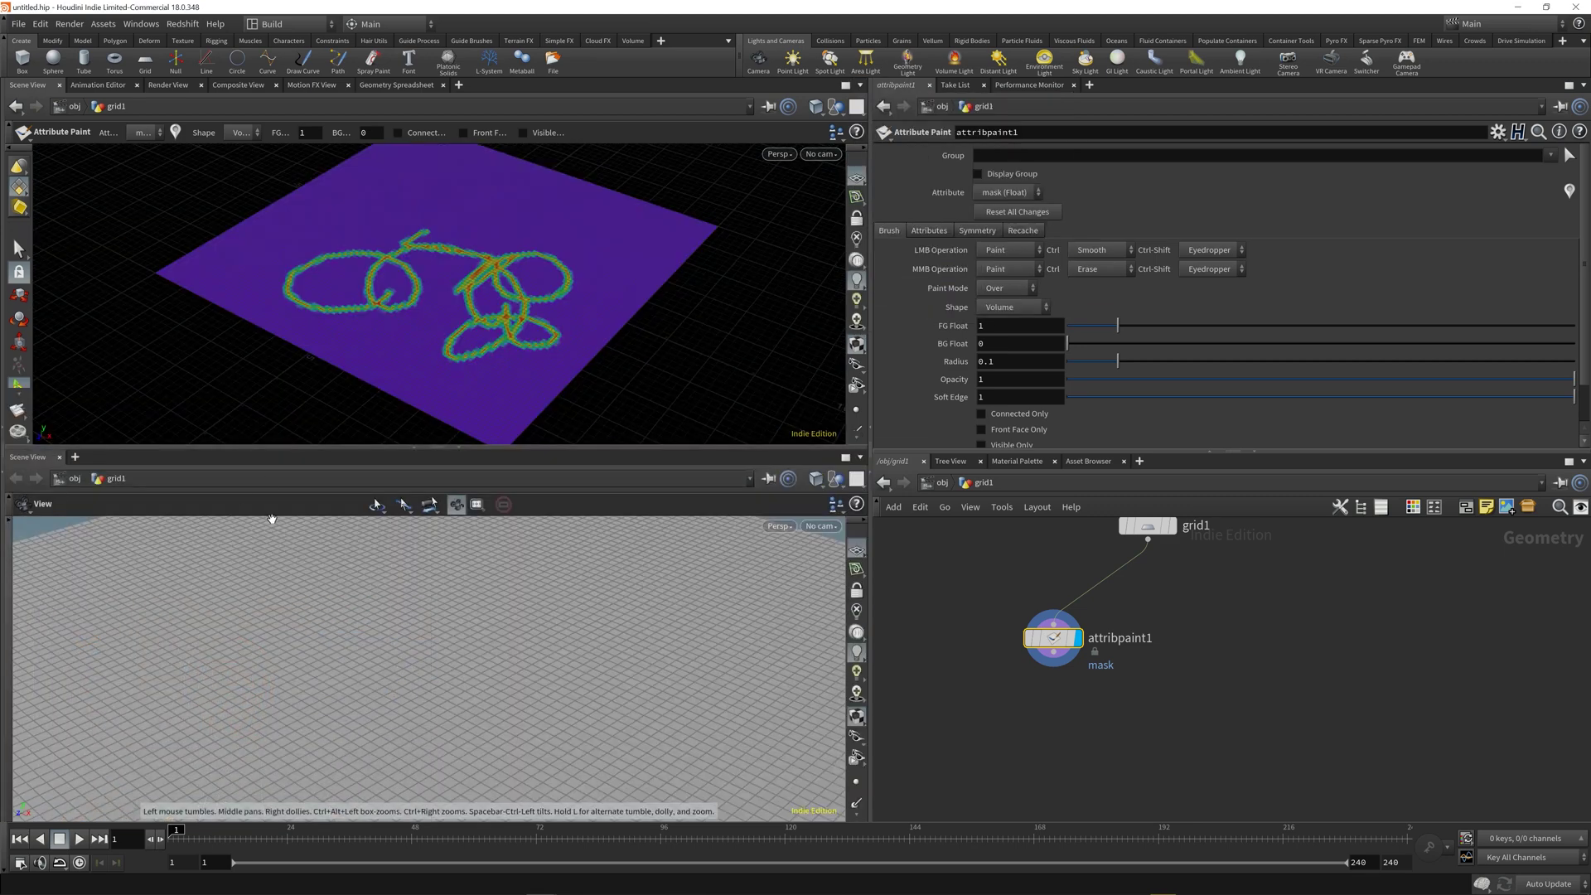
pyautogui.rightClick(26, 457)
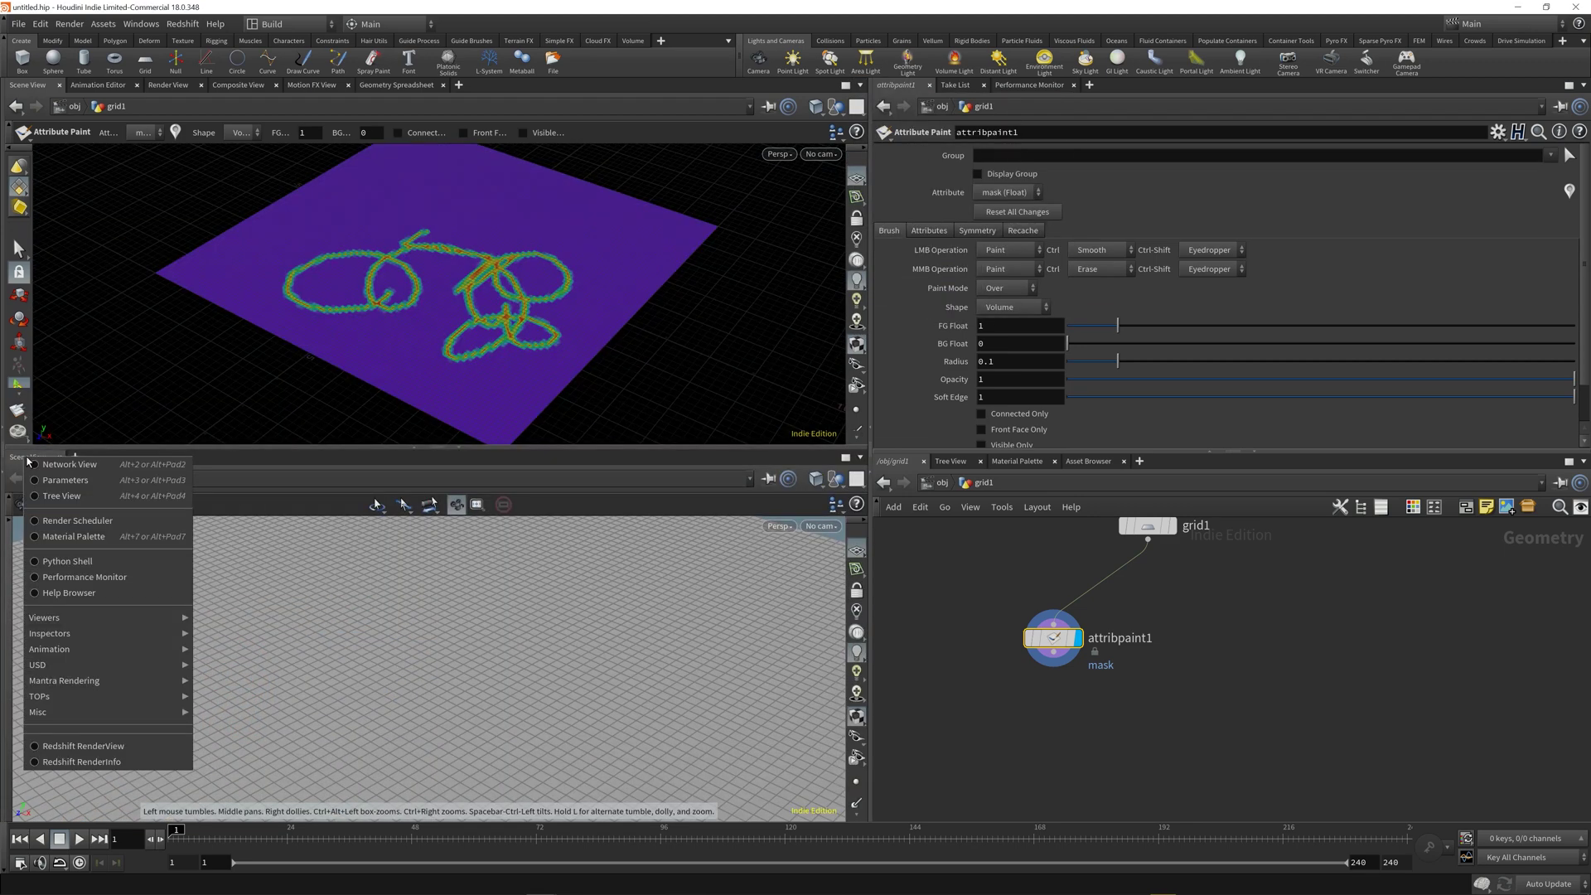
pyautogui.moveTo(87, 717)
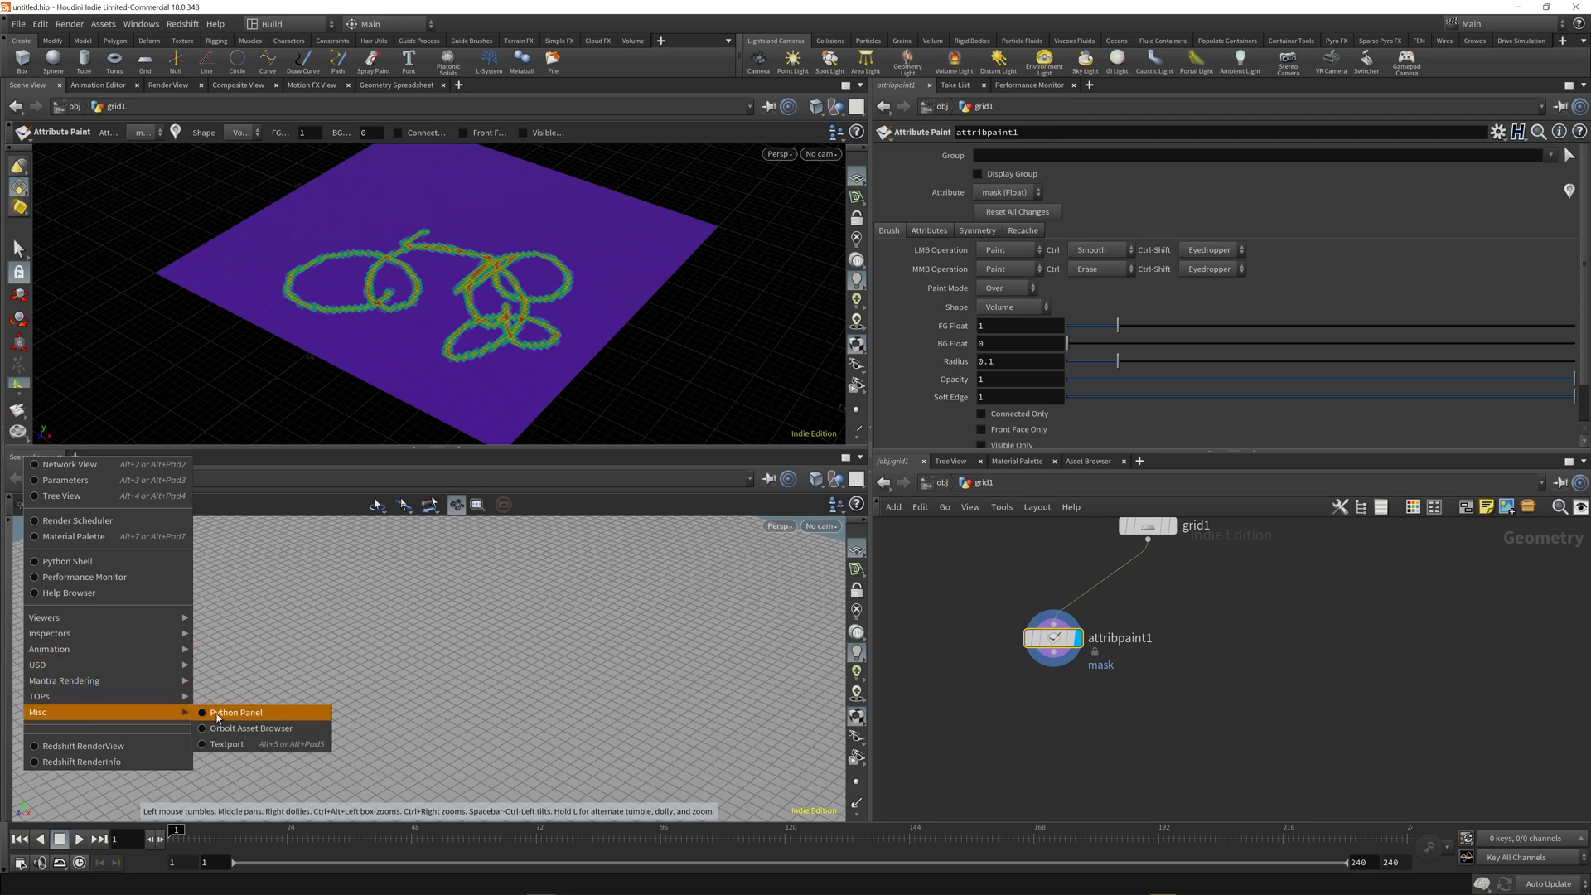
pyautogui.click(247, 743)
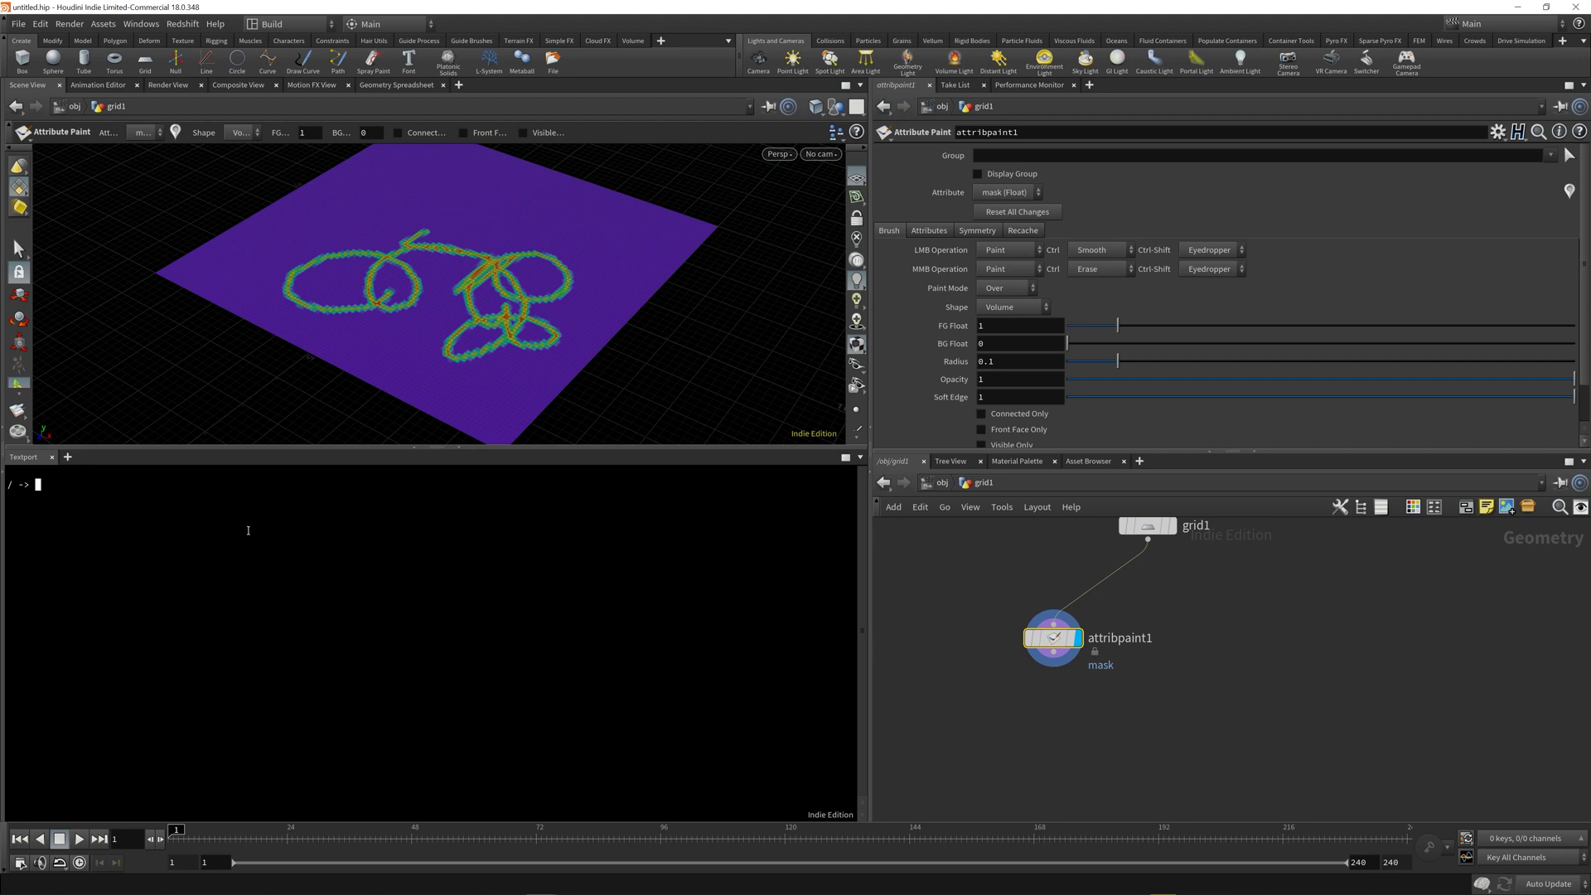
# List the hidden operators with opunhide in the Textport and look through the Sop entries for the paint operator.
pyautogui.write('opunhide')
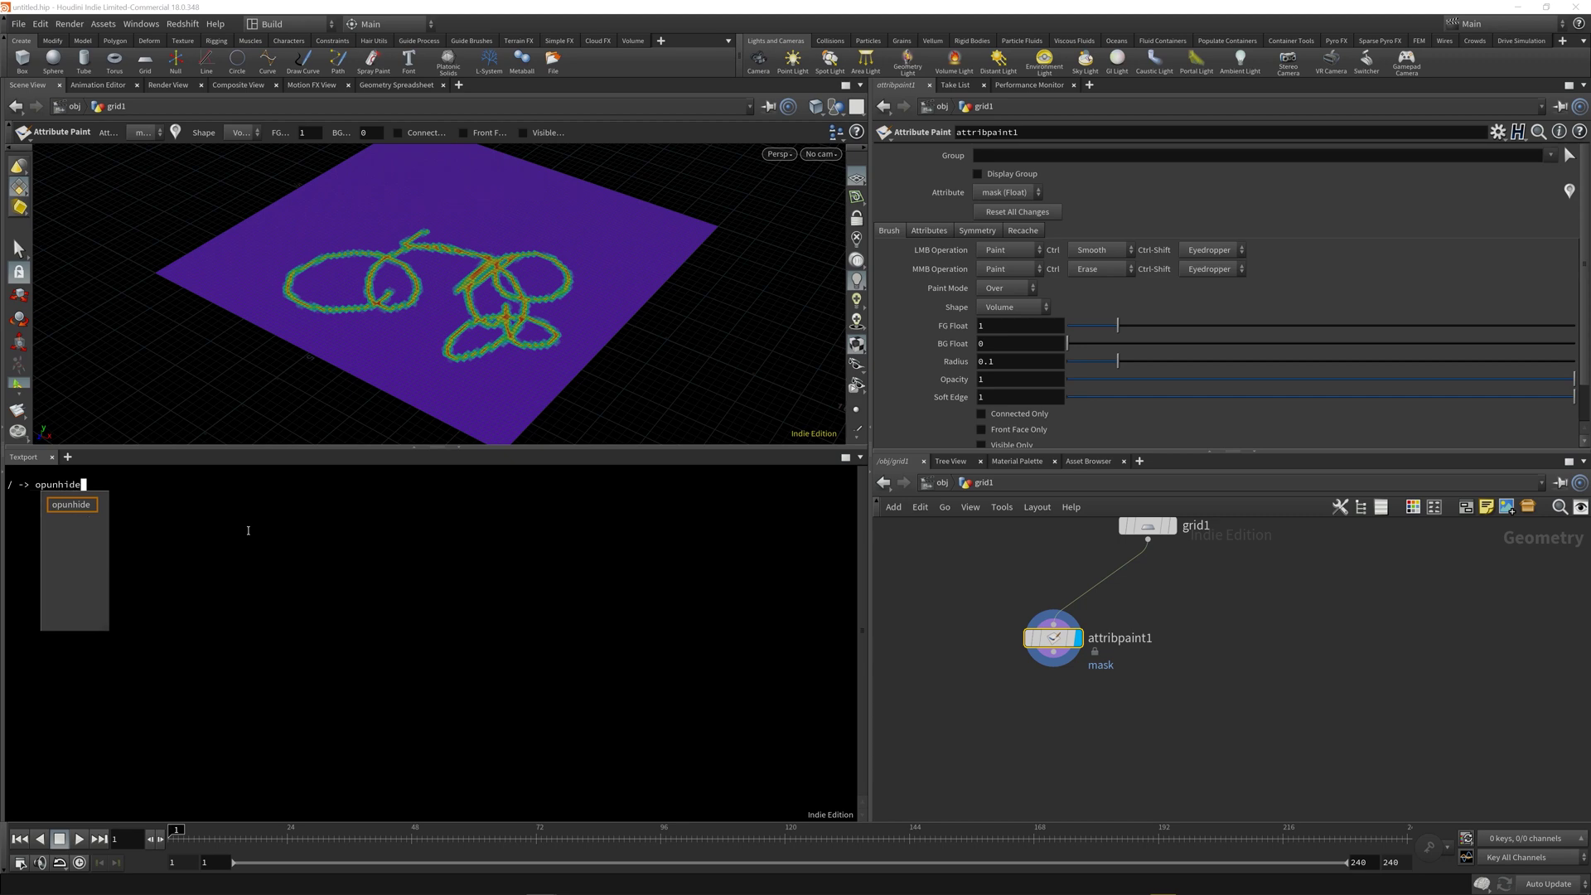
pyautogui.press('Return')
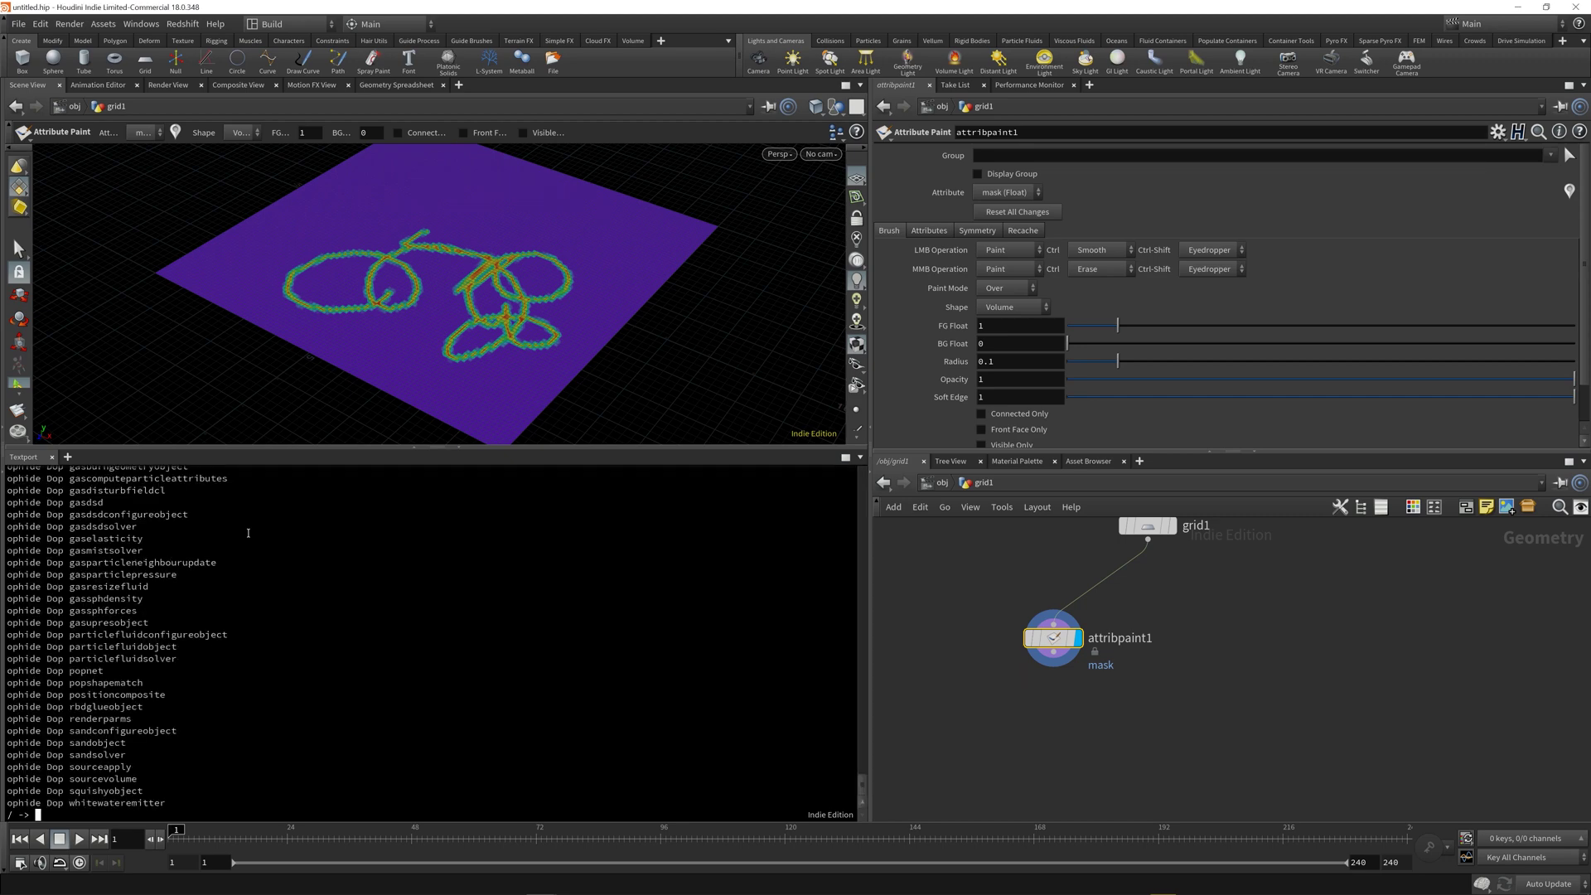
pyautogui.scroll(15, 348, 630)
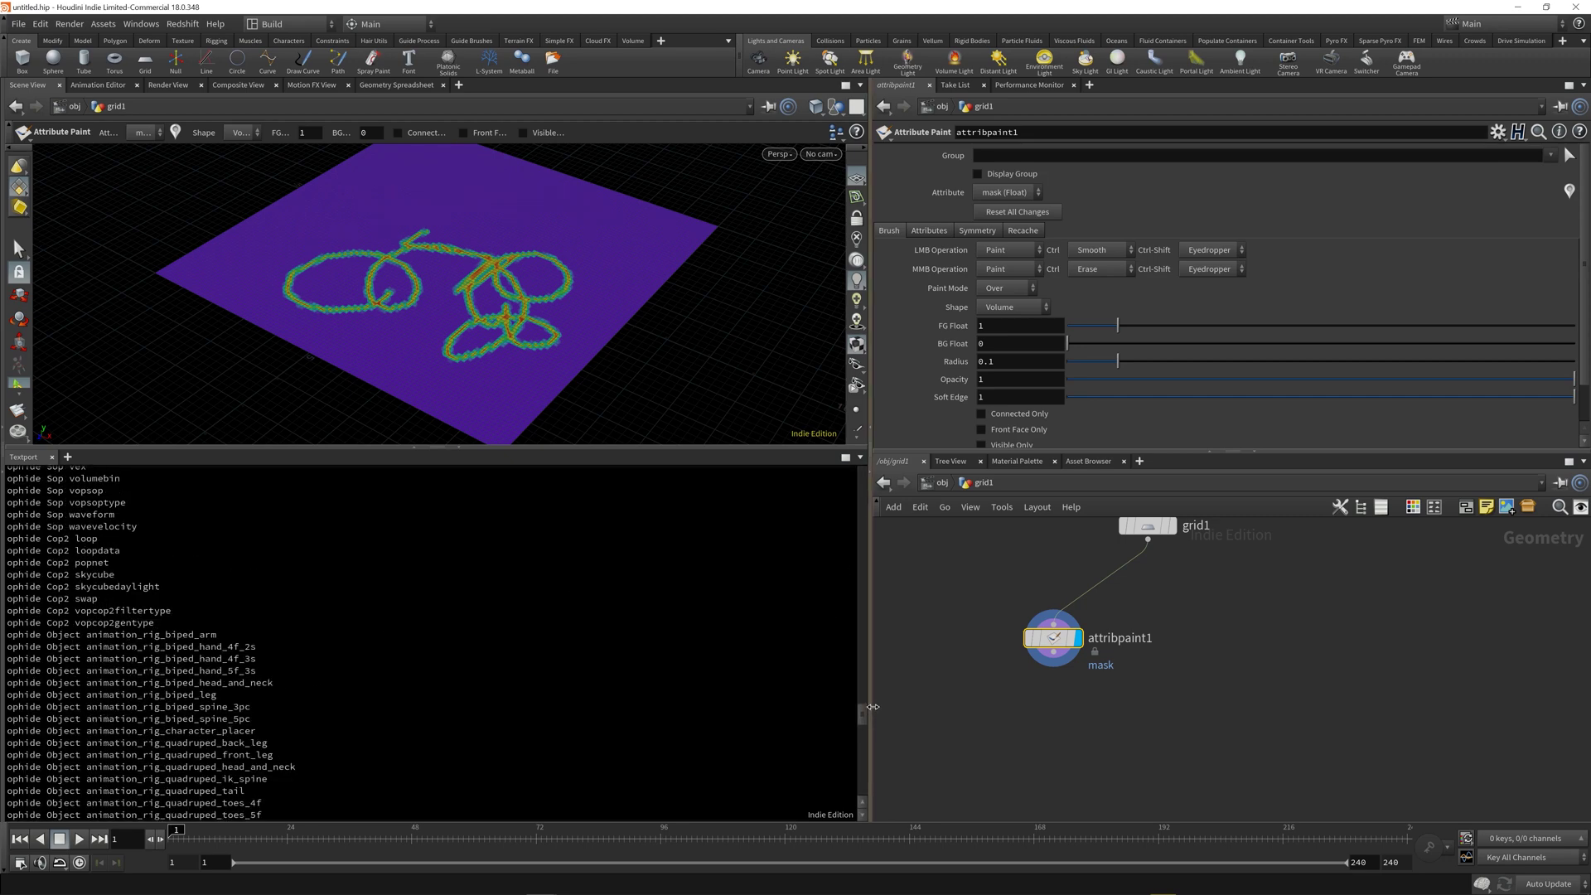
pyautogui.moveTo(863, 716); pyautogui.dragTo(868, 663)
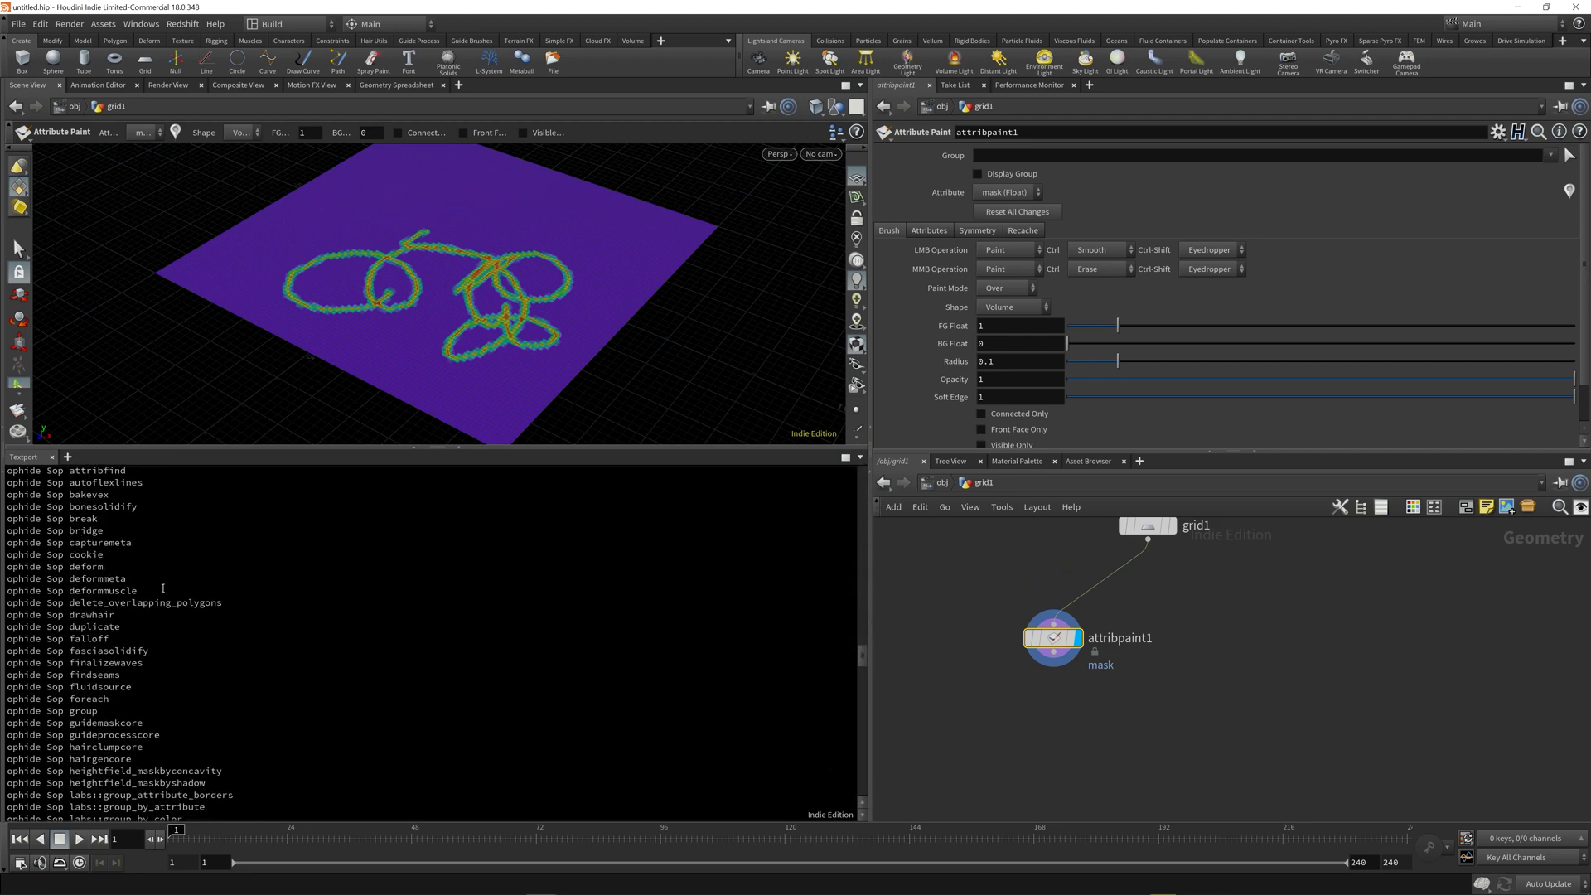
pyautogui.moveTo(47, 579); pyautogui.dragTo(63, 579)
pyautogui.moveTo(6, 581)
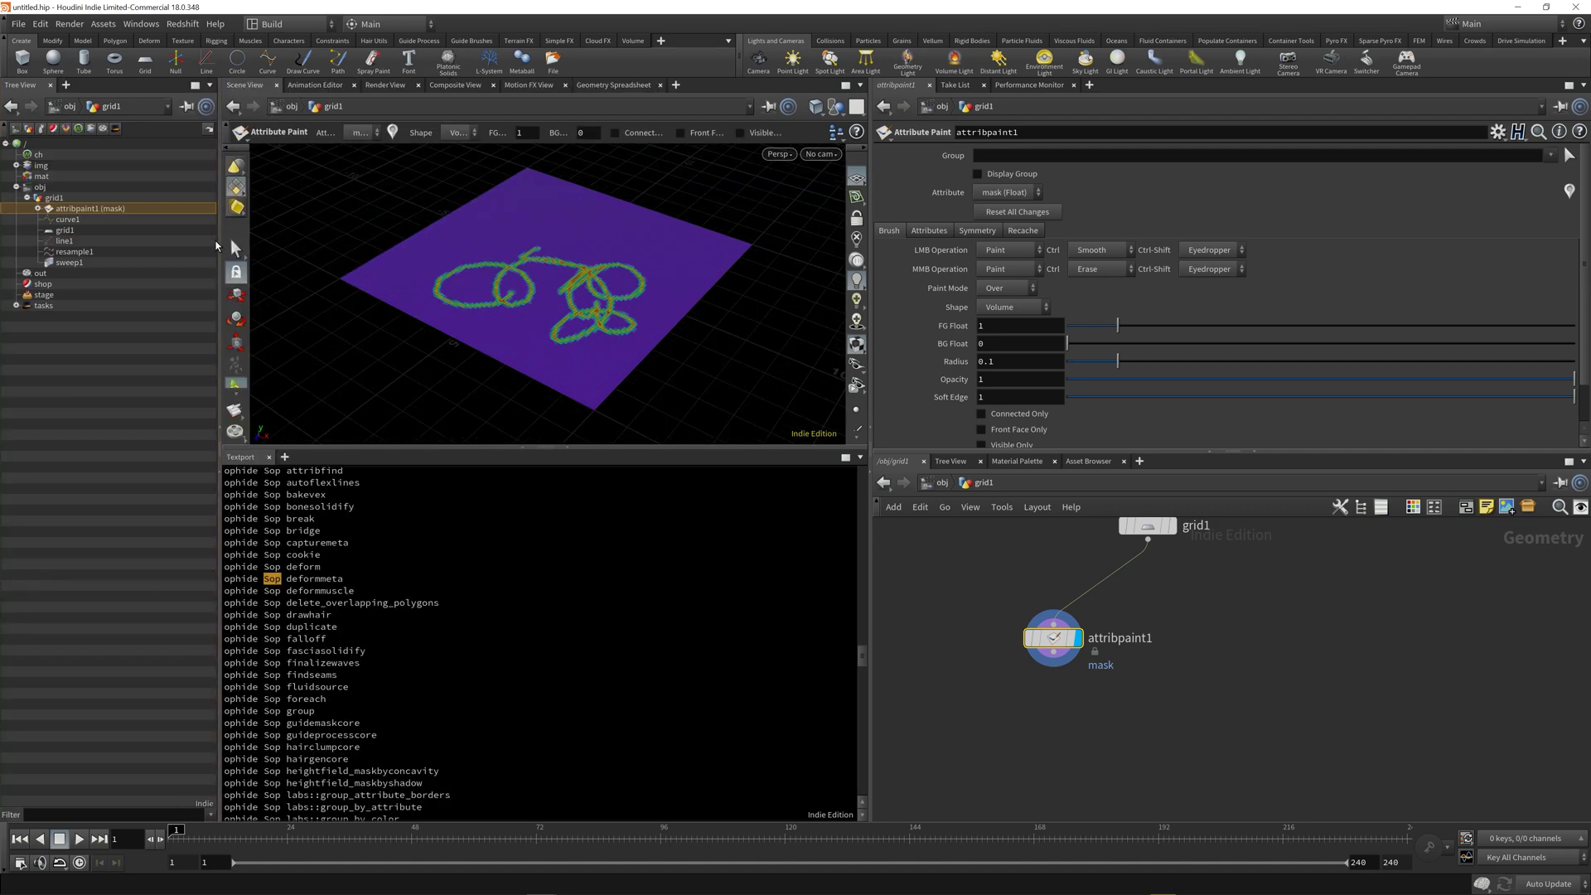
pyautogui.click(236, 341)
pyautogui.click(219, 429)
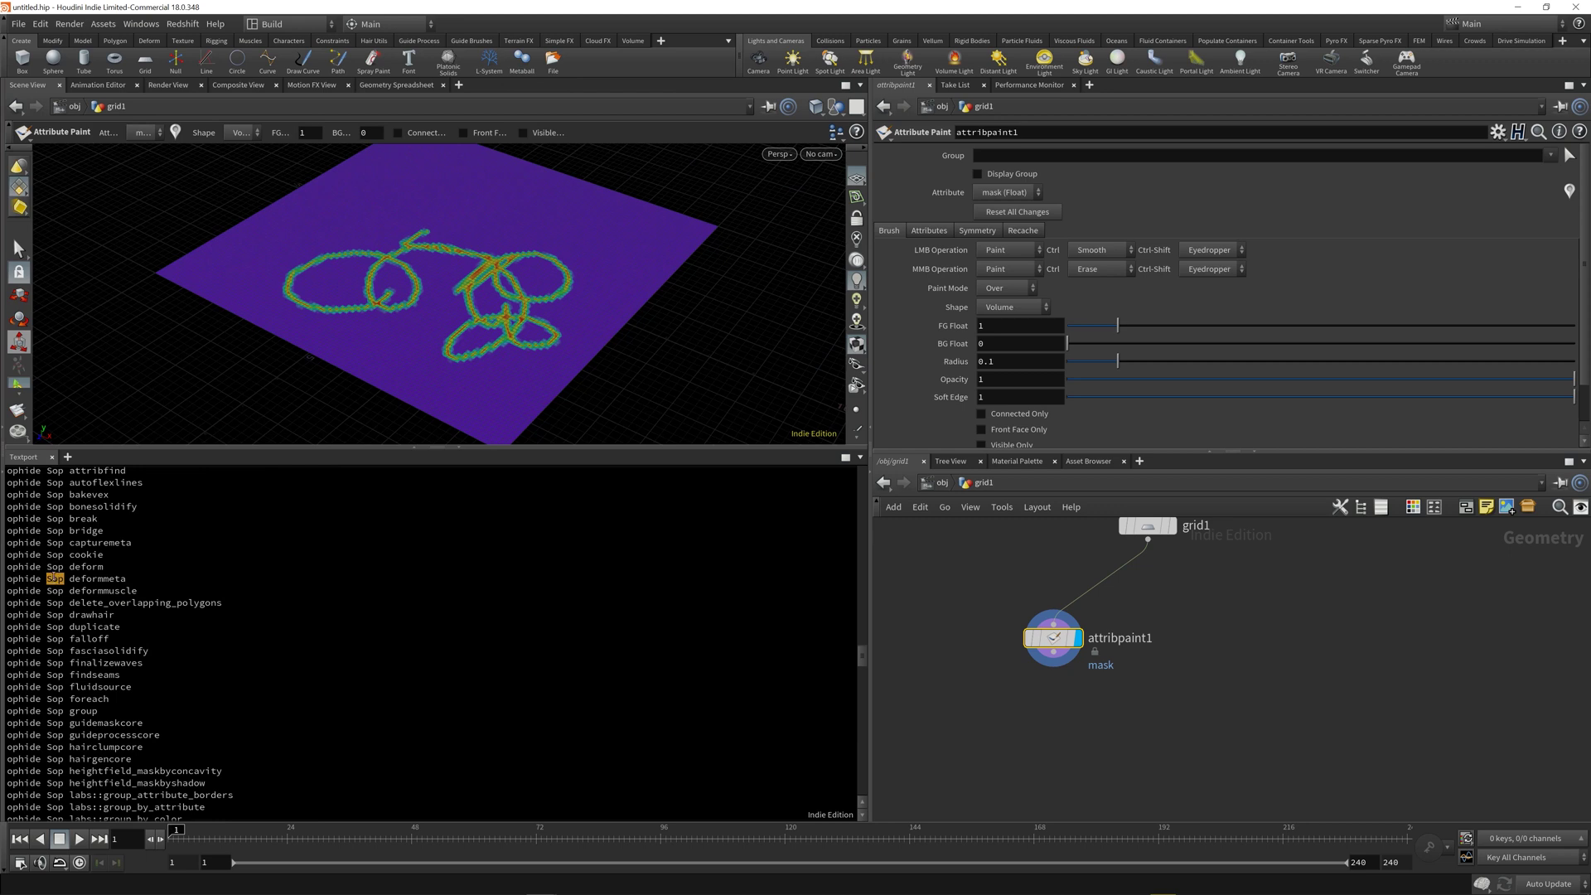
pyautogui.click(54, 576)
pyautogui.scroll(-10, 111, 603)
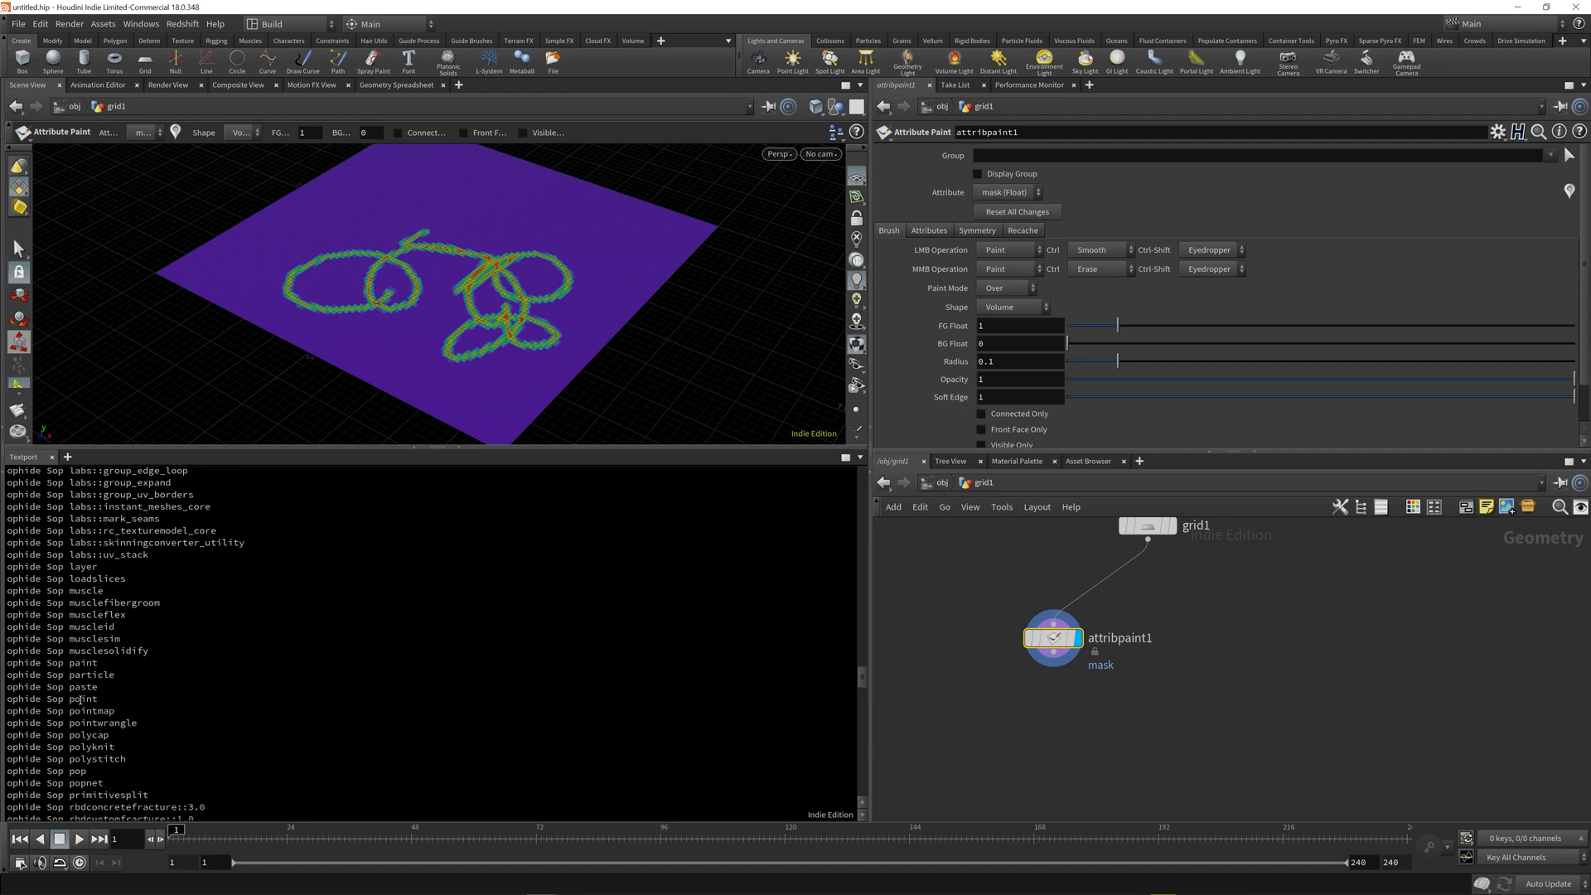
pyautogui.moveTo(94, 664)
pyautogui.mouseDown()
pyautogui.moveTo(49, 663)
pyautogui.moveTo(84, 663)
pyautogui.mouseUp()
pyautogui.scroll(-20, 199, 690)
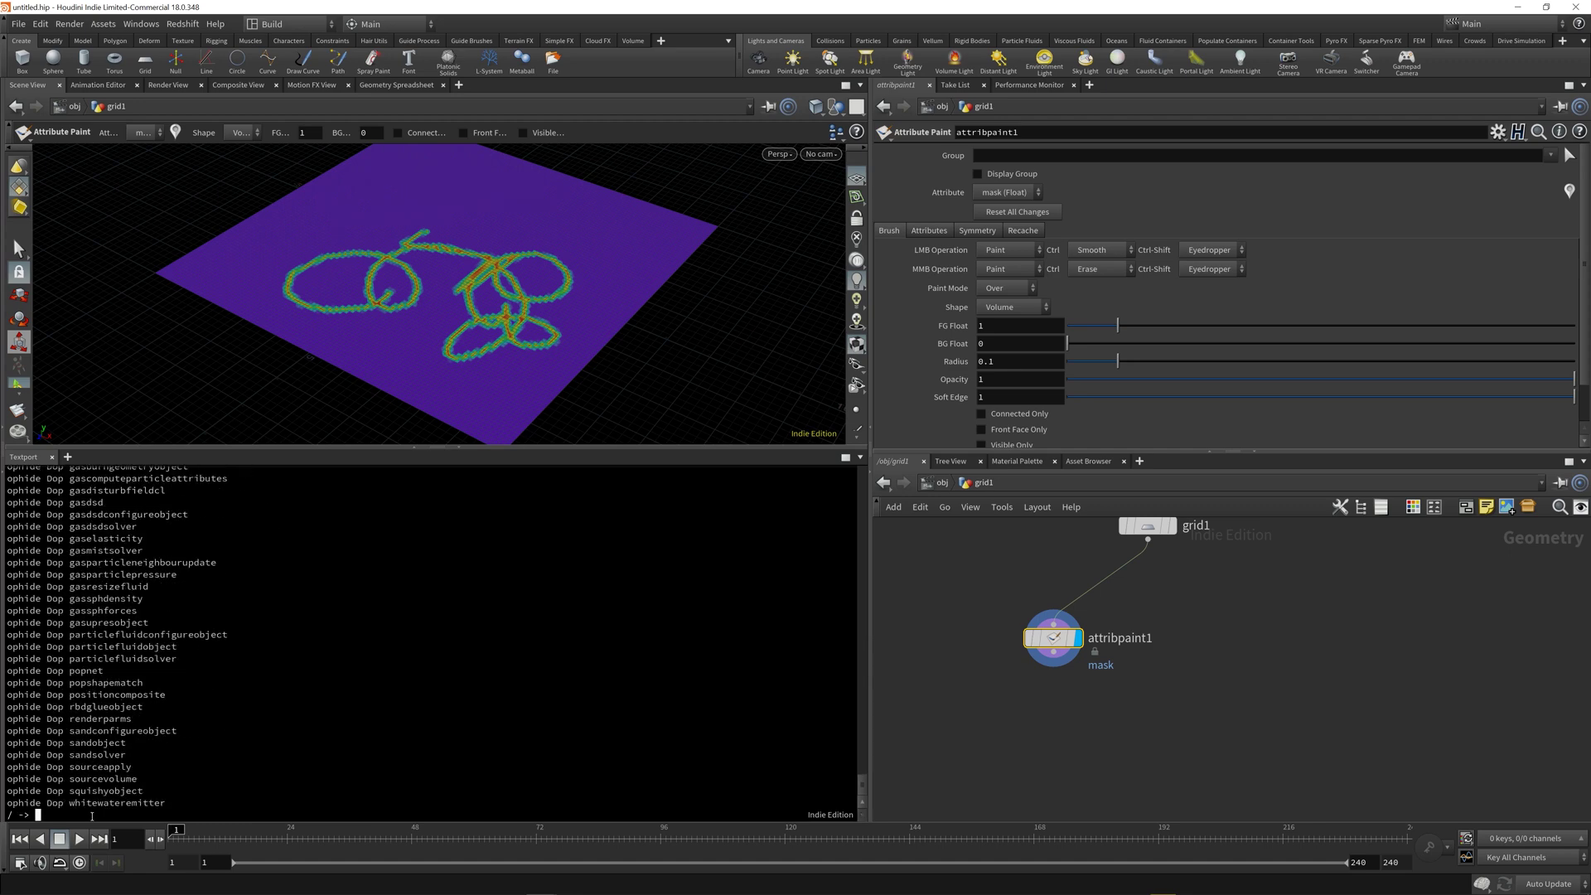
# Unhide the paint geometry operator by running "opunhide Sop paint" in the Textport.
pyautogui.write('opunhide ')
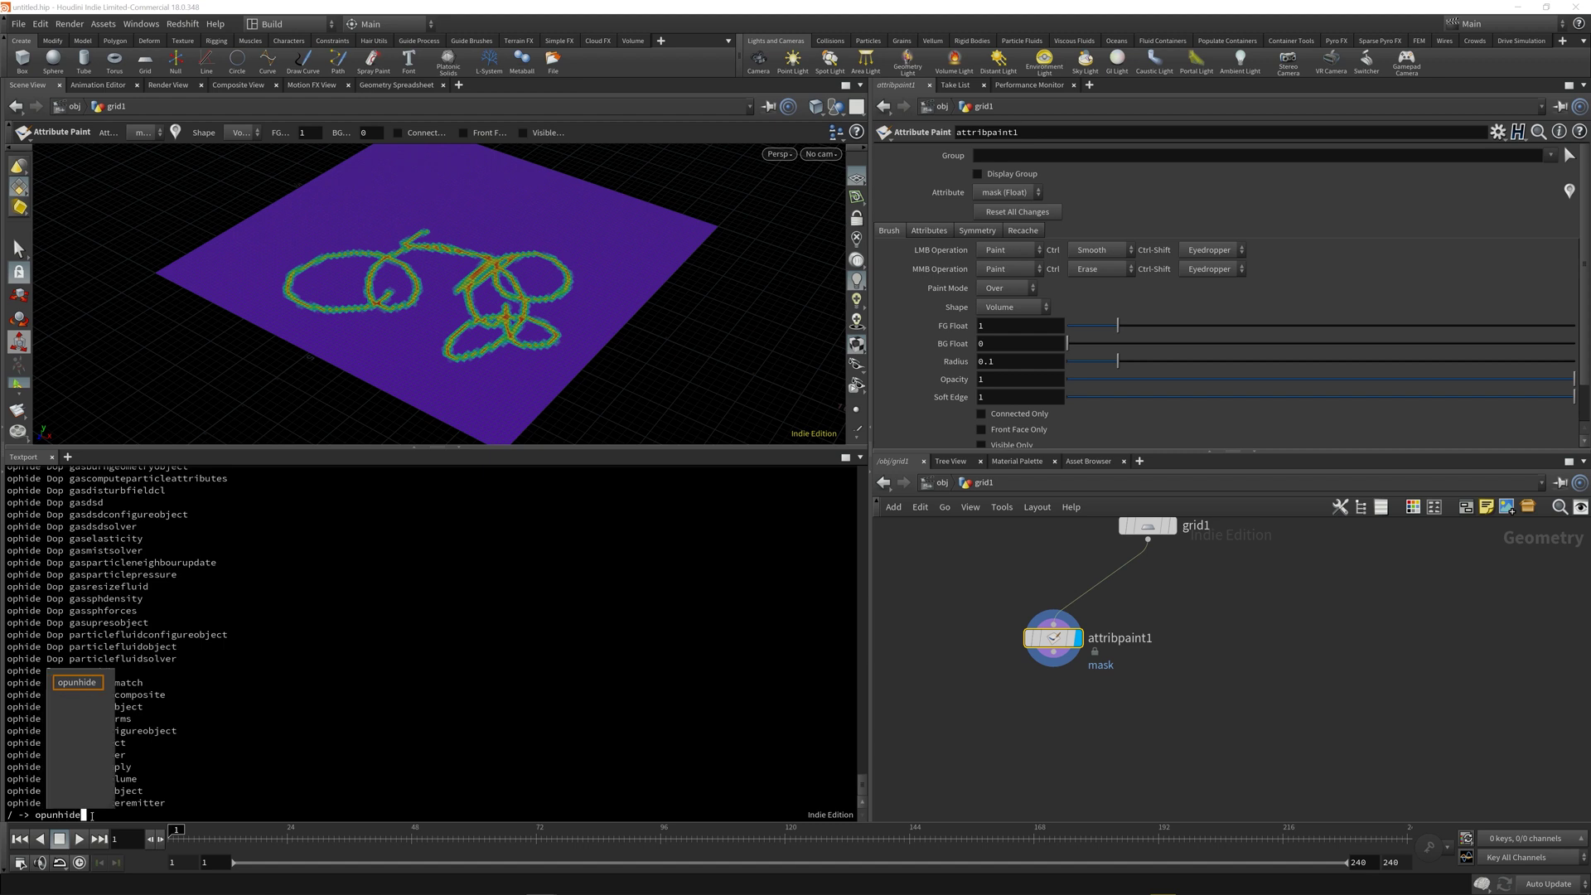
pyautogui.write('Sop')
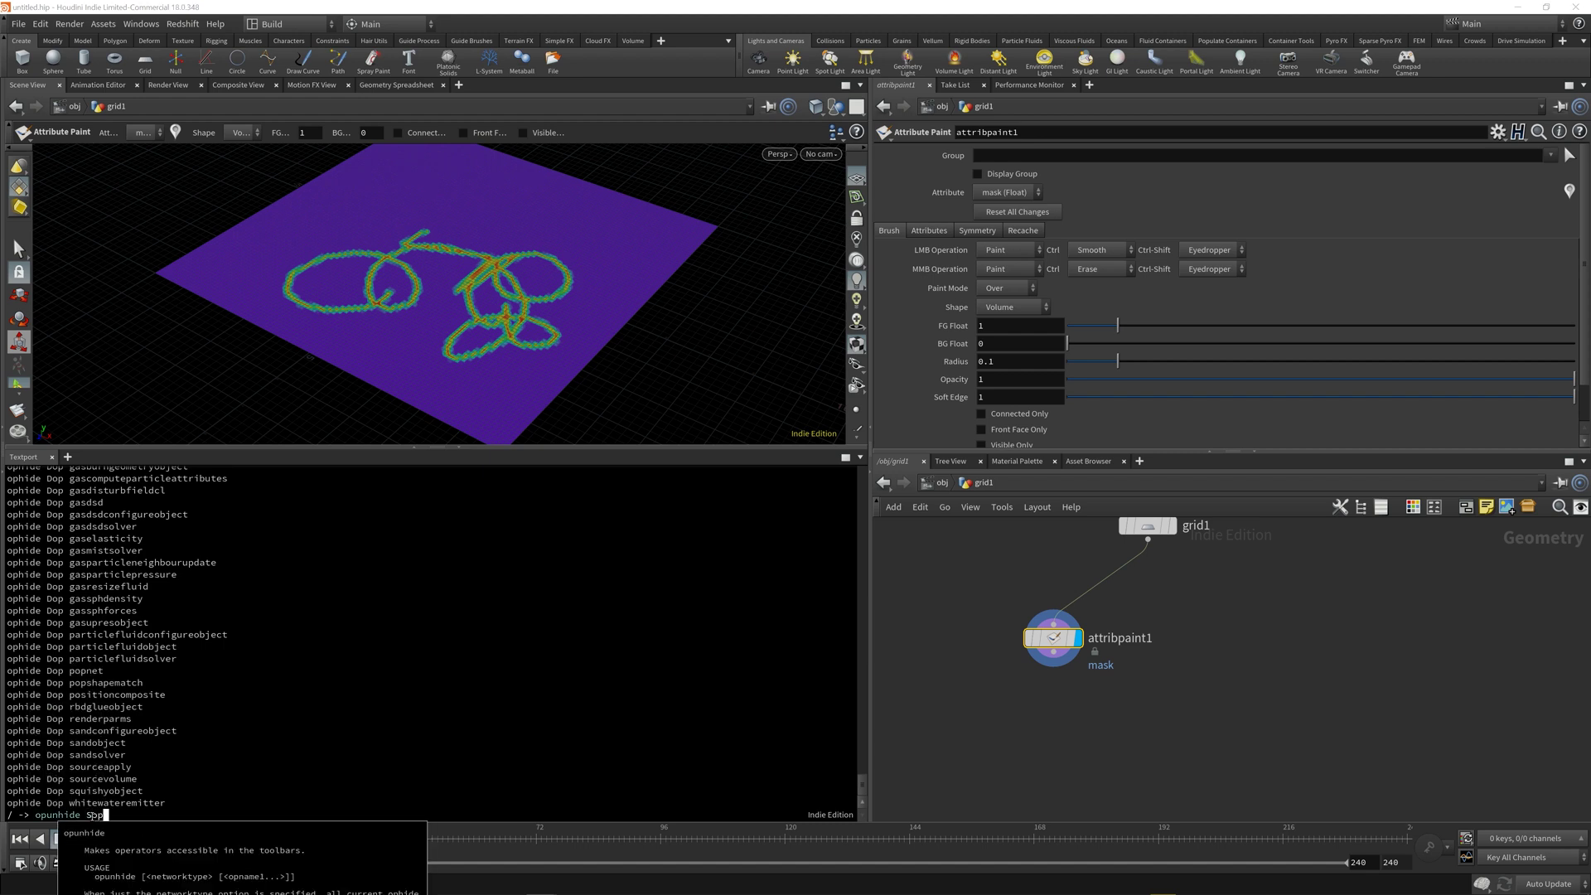
pyautogui.write(' paint')
pyautogui.press('Return')
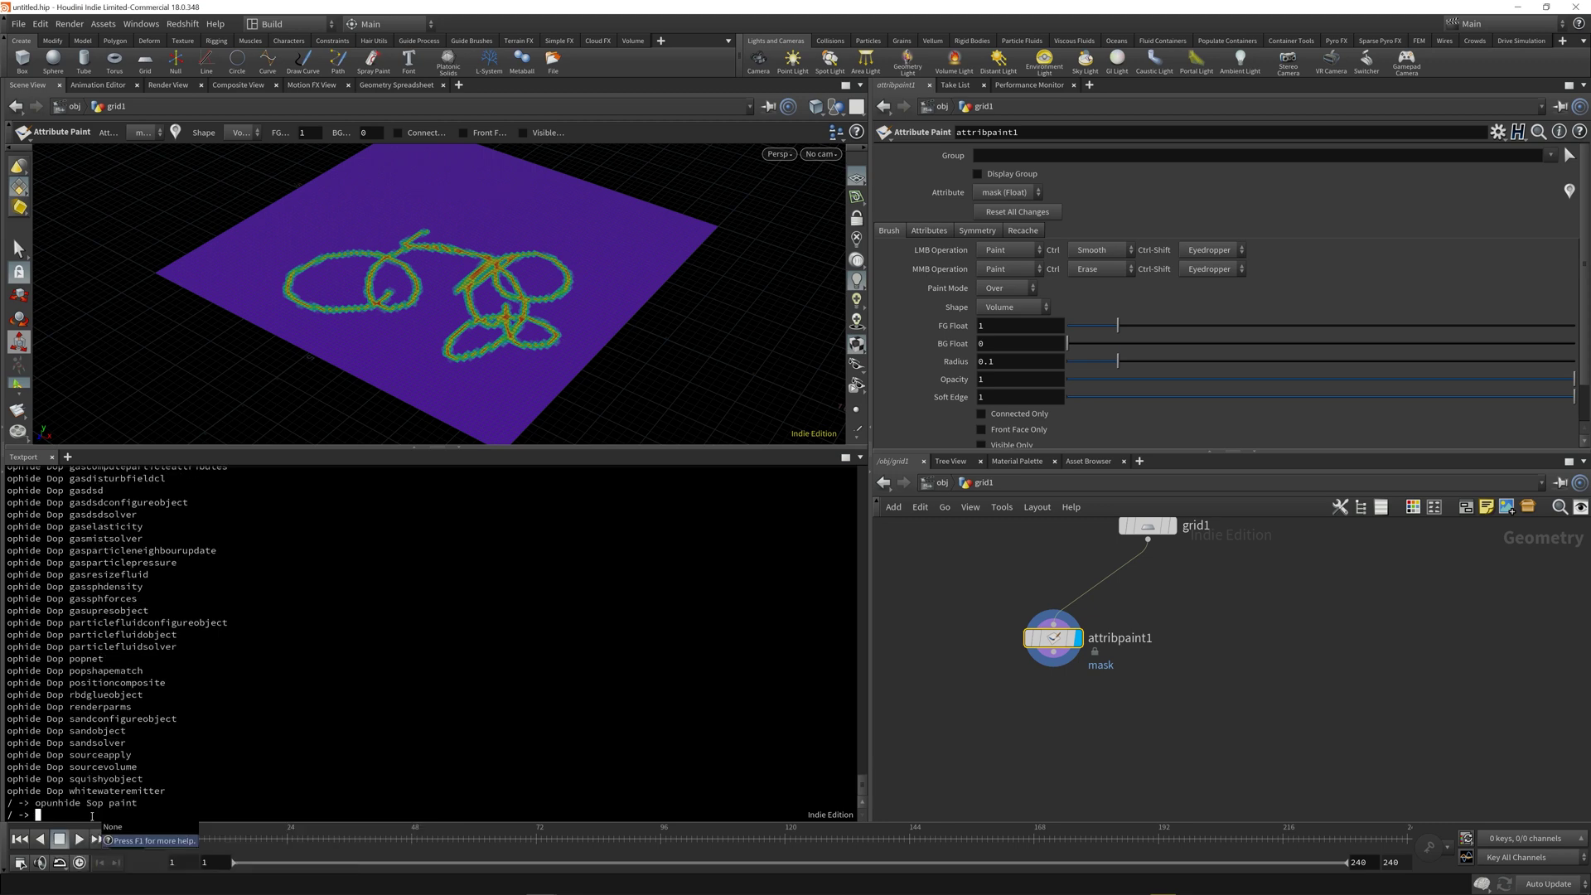
# Add a Paint Color node beside attribpaint1, wire grid1 into its input, and display it.
pyautogui.press('Tab')
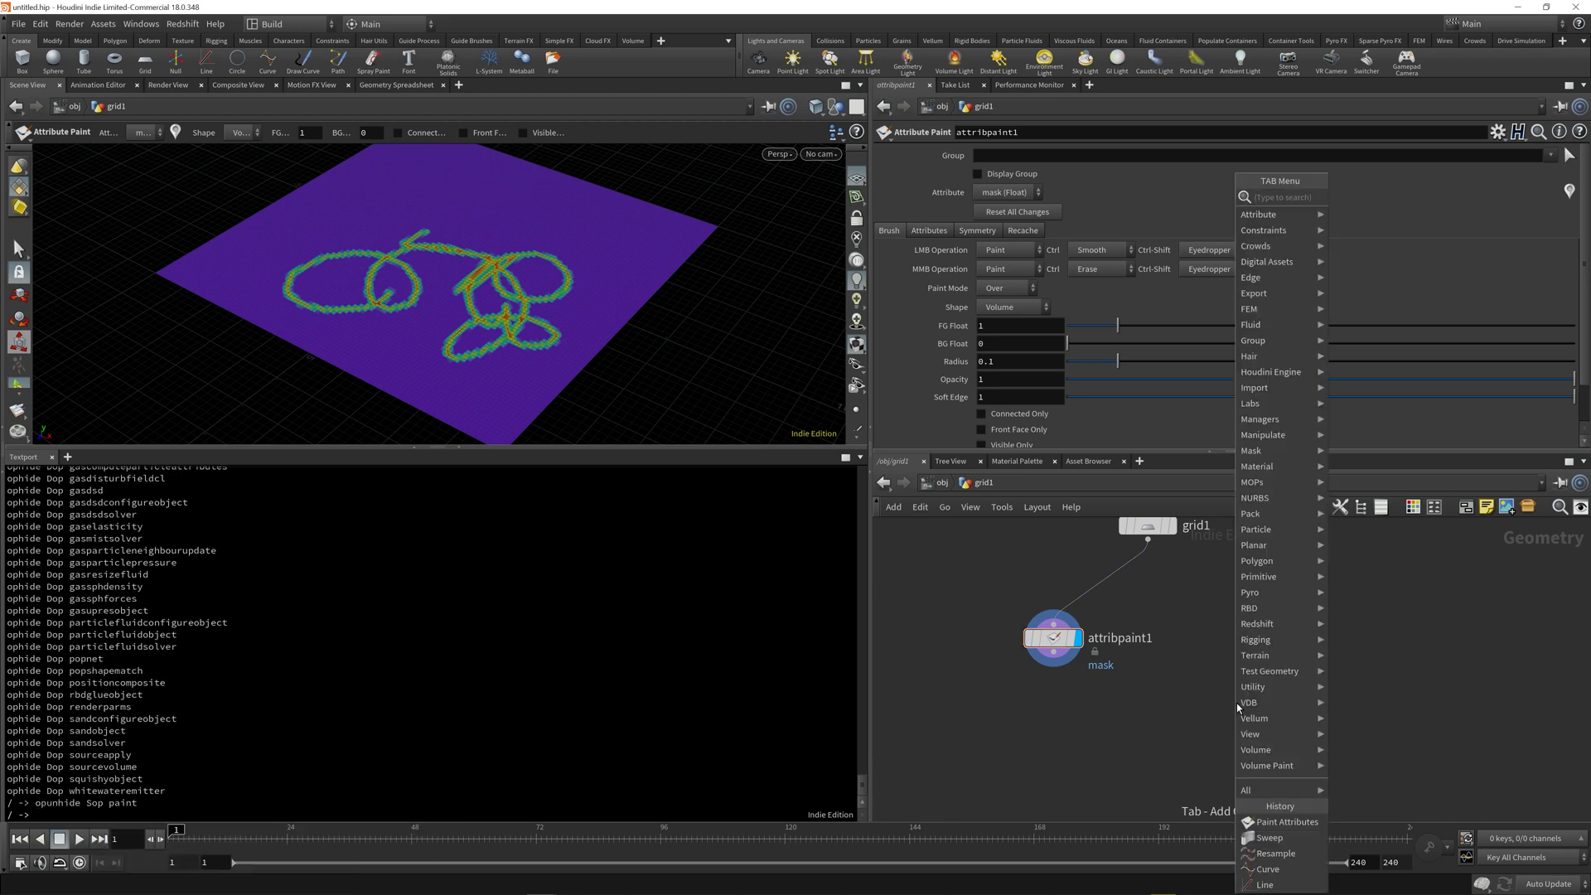
pyautogui.write('paint')
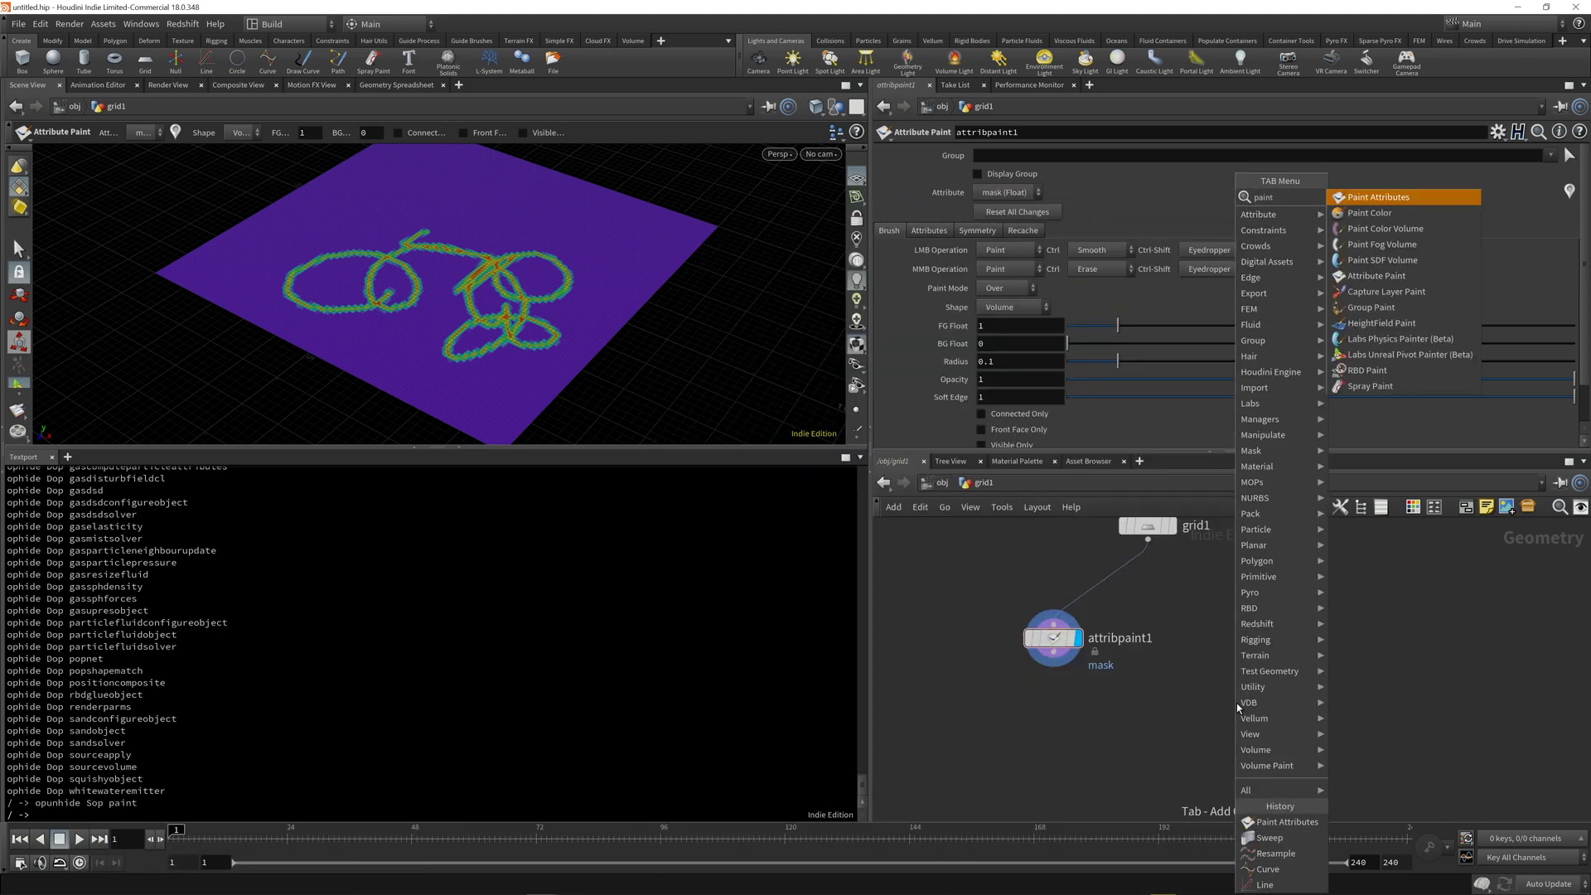
pyautogui.click(1371, 215)
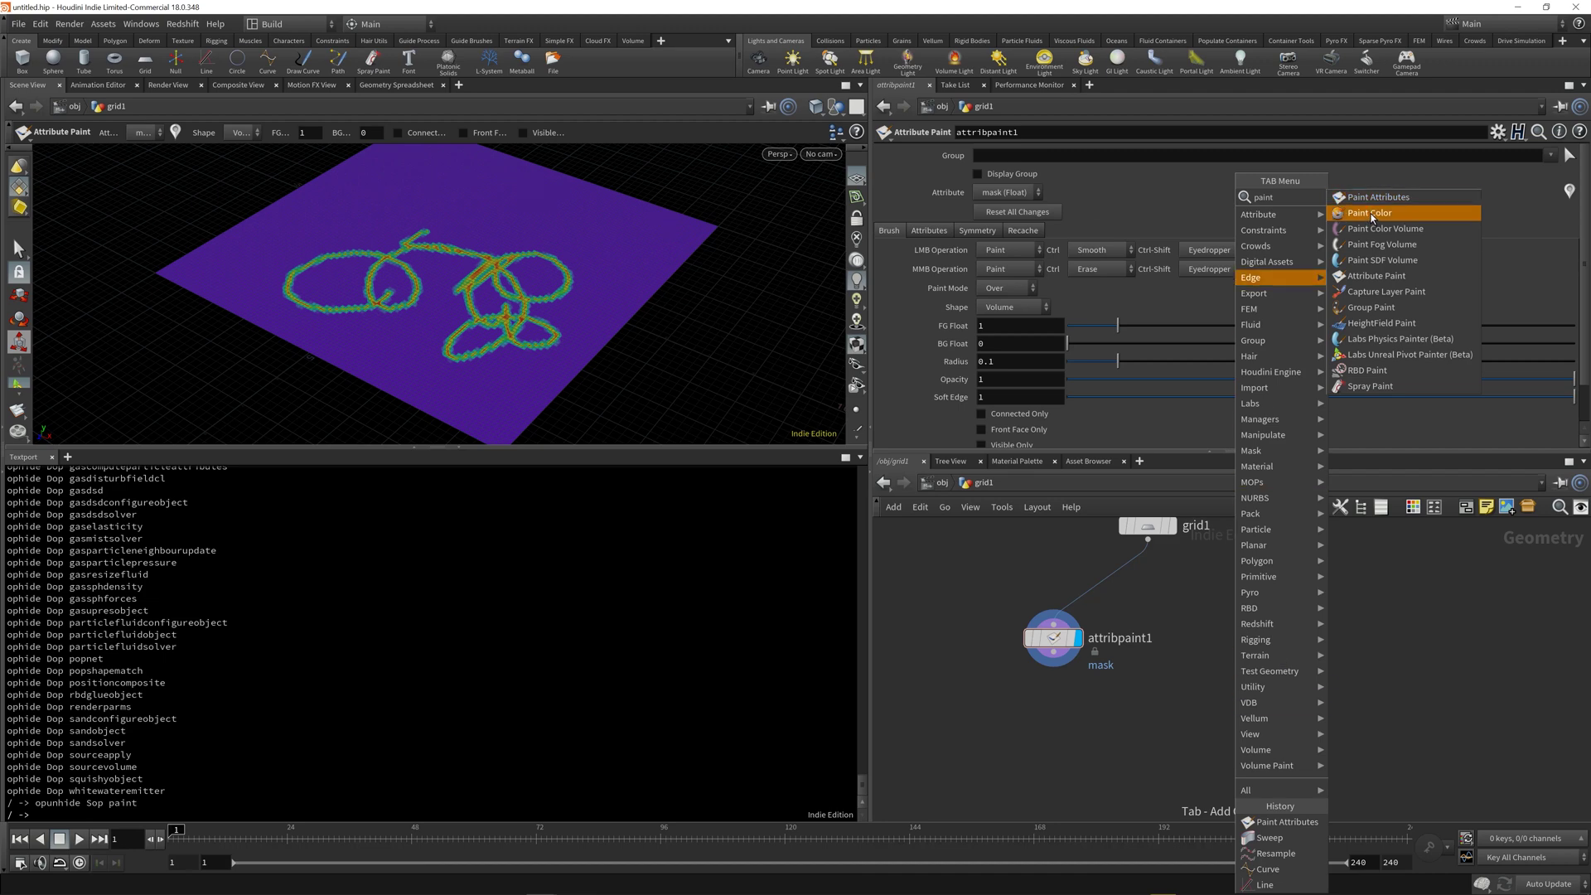
pyautogui.click(1198, 665)
pyautogui.click(1147, 540)
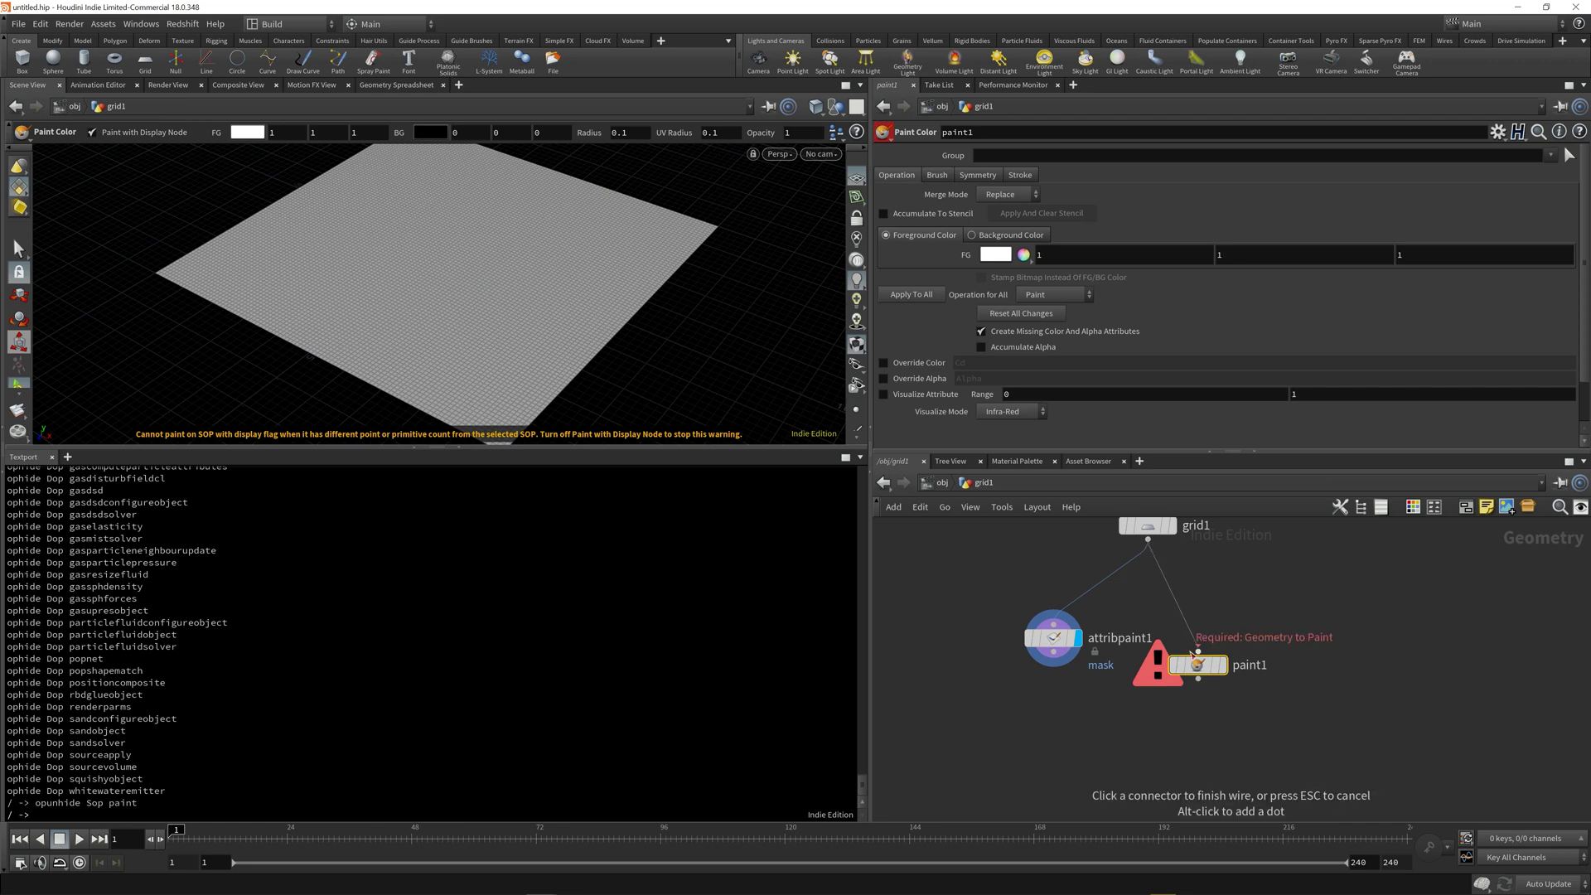
pyautogui.click(1198, 654)
pyautogui.click(1221, 665)
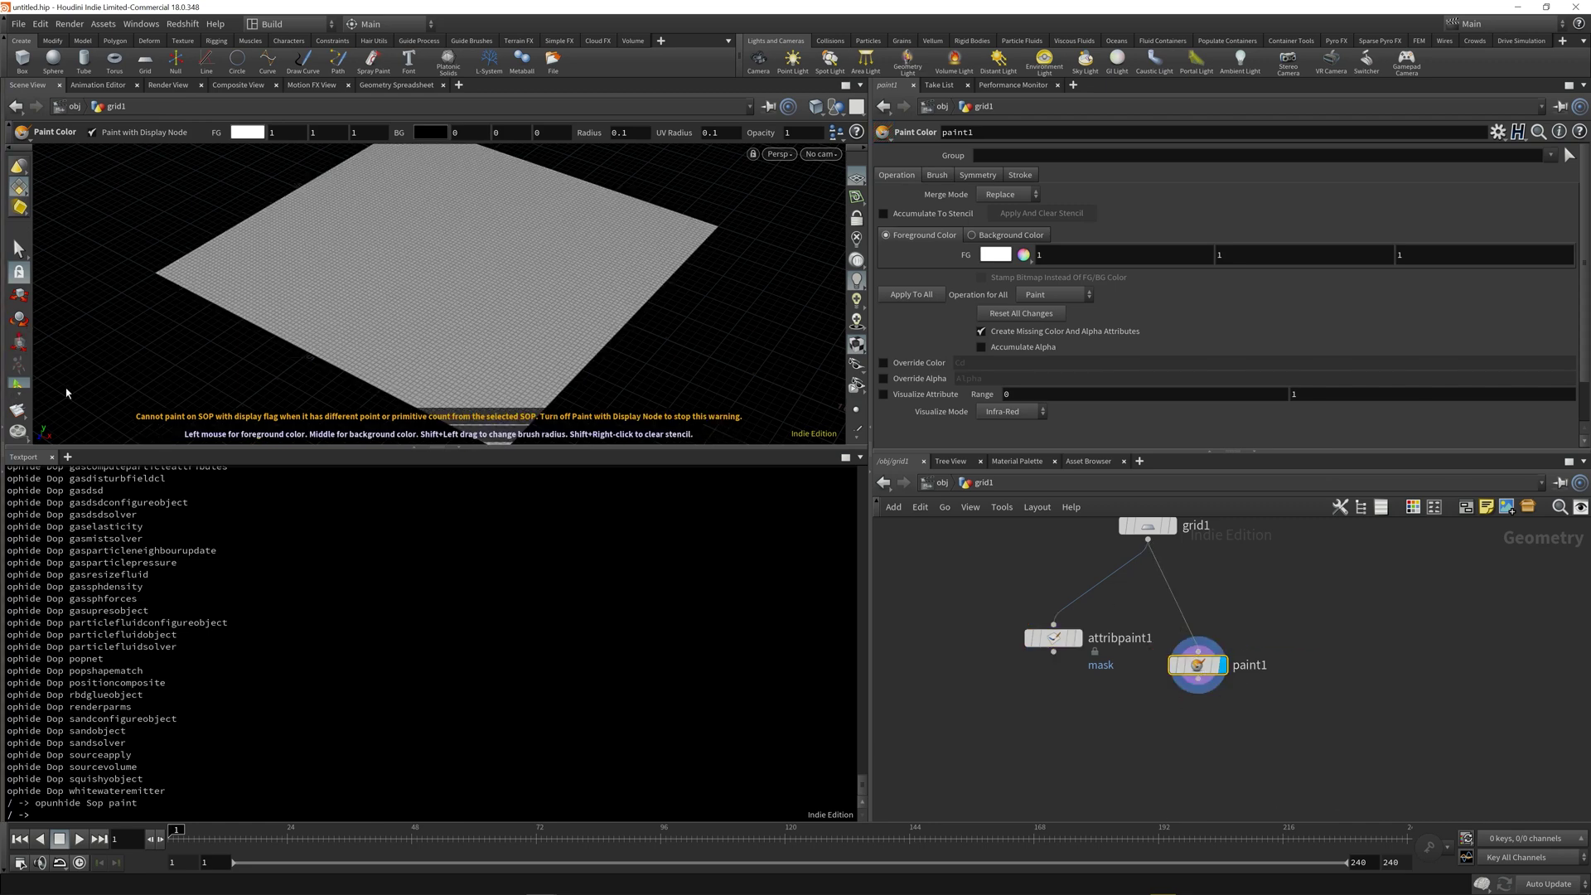
# Apply the black background color to the whole grid in the paint node, and switch back to the foreground color.
pyautogui.click(980, 239)
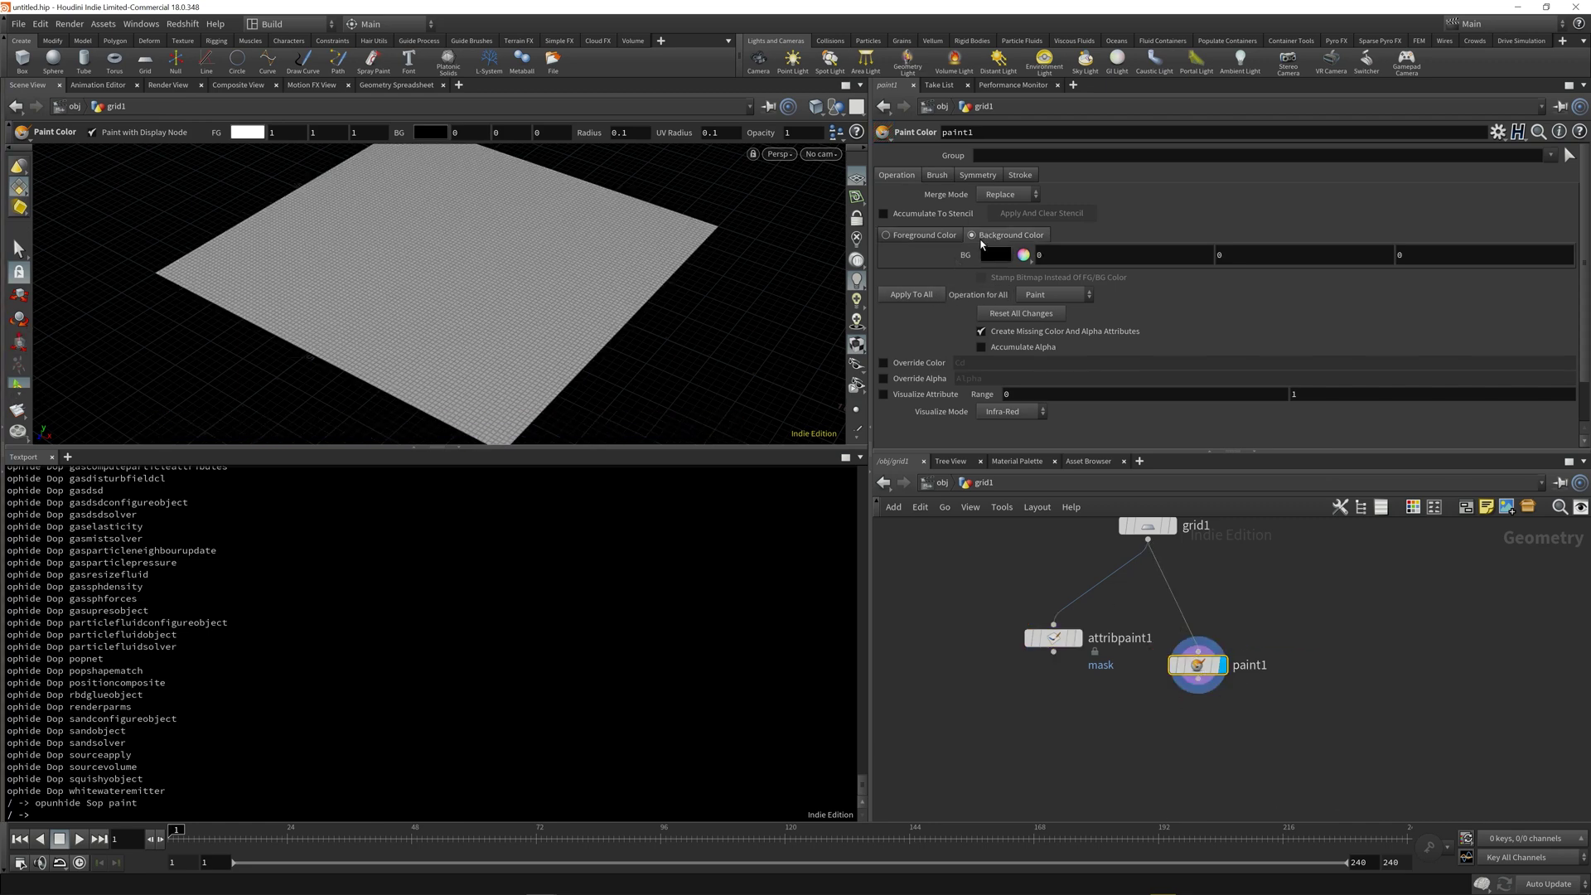
pyautogui.click(910, 294)
pyautogui.click(921, 238)
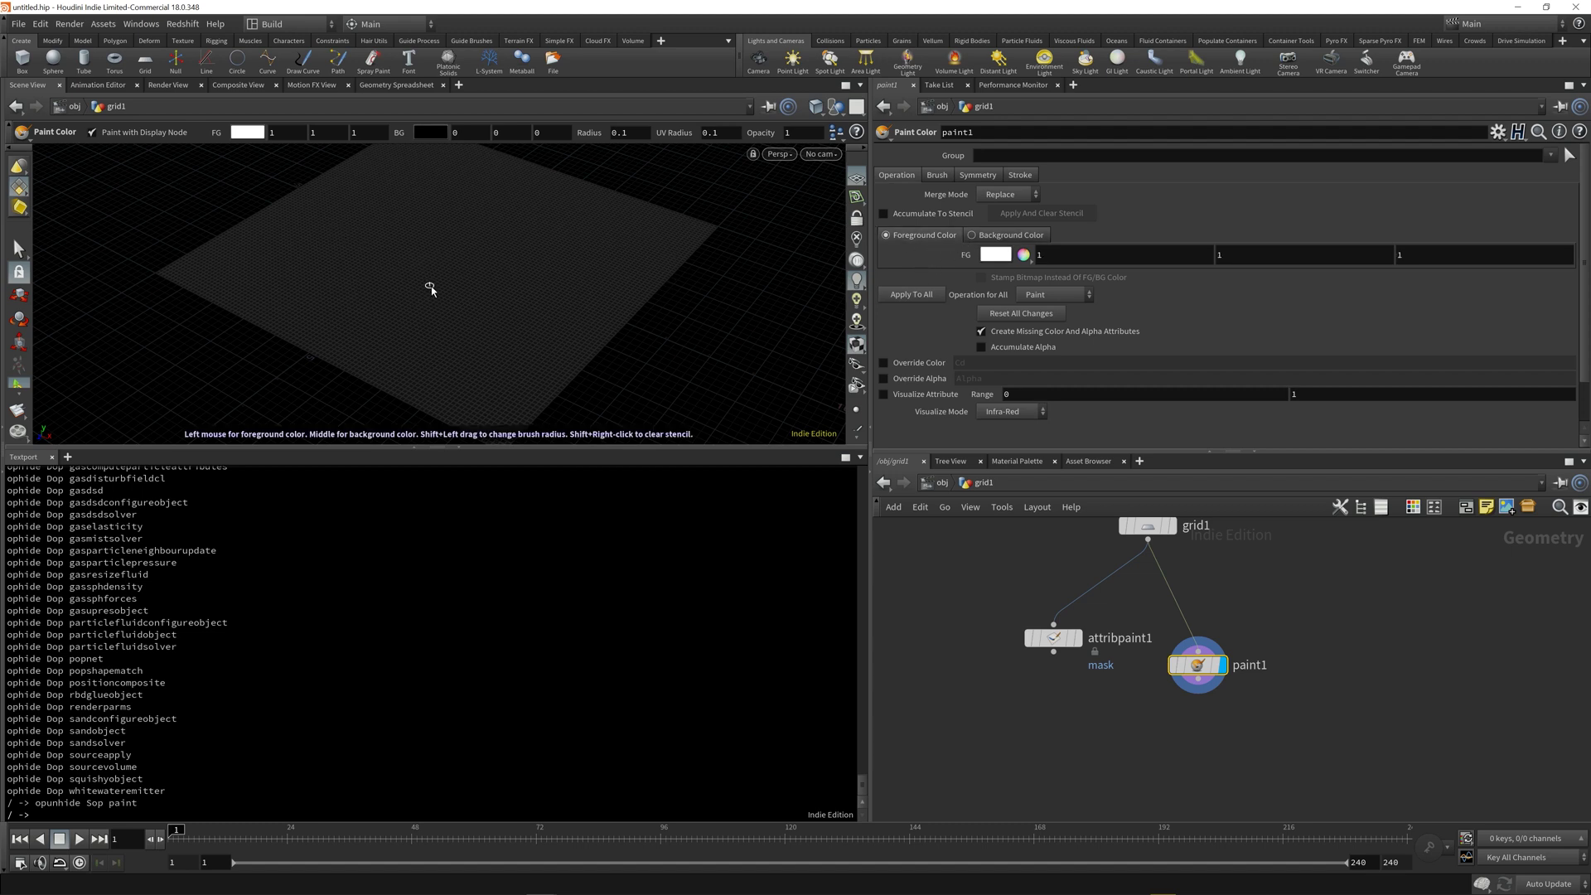
# Enlarge the brush radius to about 0.25 and paint freehand white strokes across the middle of the black grid.
pyautogui.press('ctrl')
pyautogui.press('ctrl')
pyautogui.scroll(1, 430, 287)
pyautogui.moveTo(431, 288)
pyautogui.keyDown('shift'); pyautogui.mouseDown()
pyautogui.moveTo(426, 266)
pyautogui.moveTo(494, 320)
pyautogui.moveTo(474, 215)
pyautogui.moveTo(383, 295)
pyautogui.moveTo(513, 310)
pyautogui.moveTo(444, 308)
pyautogui.moveTo(533, 381)
pyautogui.moveTo(550, 422)
pyautogui.mouseUp(); pyautogui.keyUp('shift')
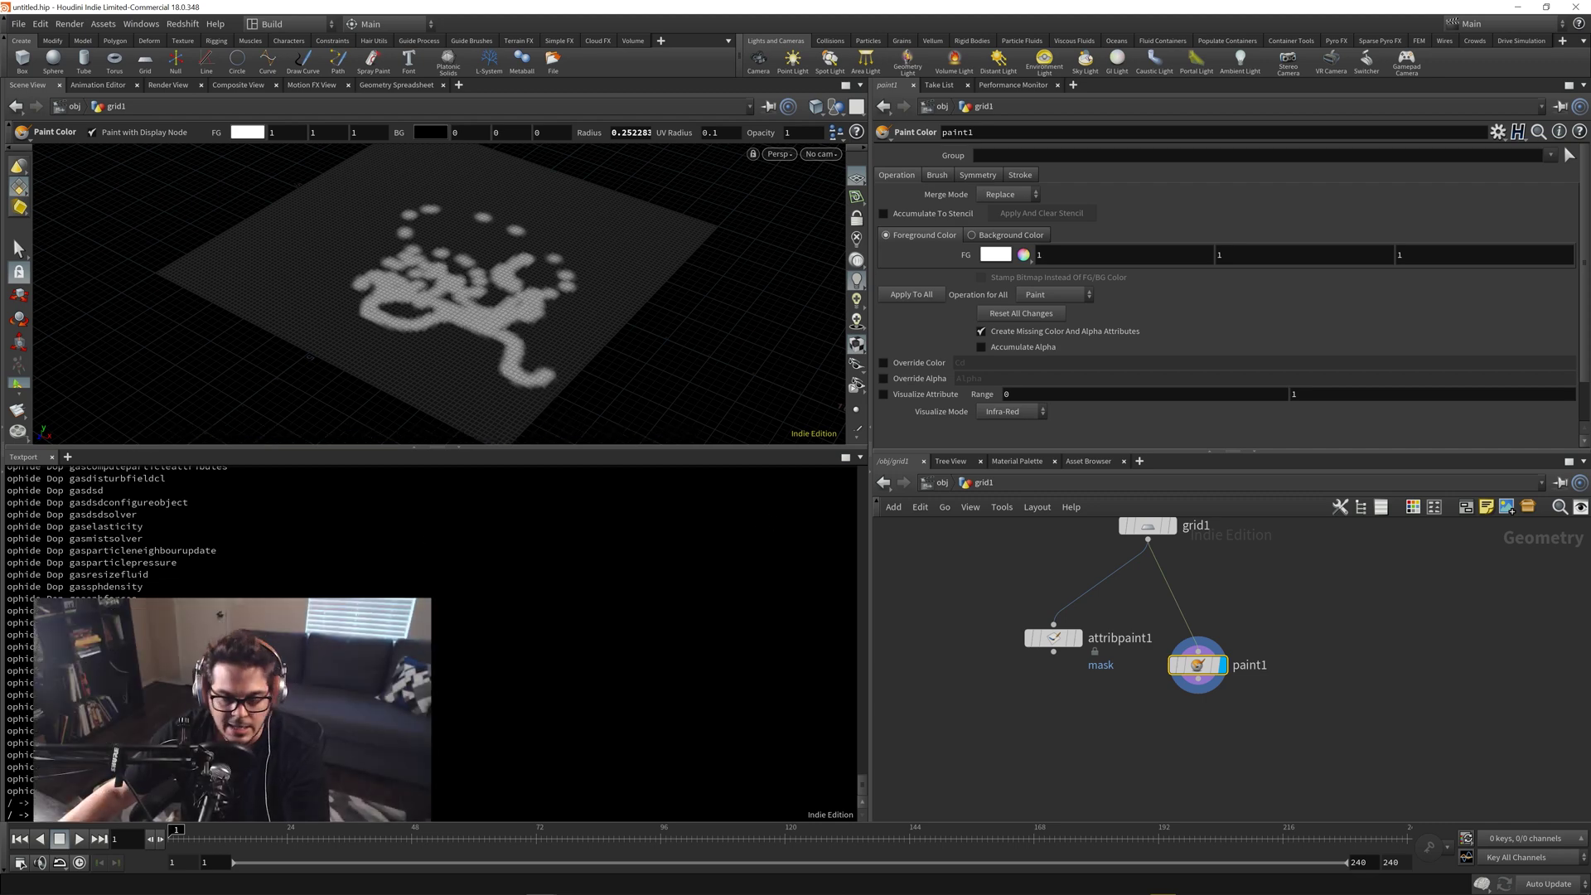
# Go to the line and curve network, then display and select the sweep1 node.
pyautogui.moveTo(1529, 600)
pyautogui.mouseDown(button='middle')
pyautogui.moveTo(887, 682)
pyautogui.moveTo(946, 643)
pyautogui.mouseUp(button='middle')
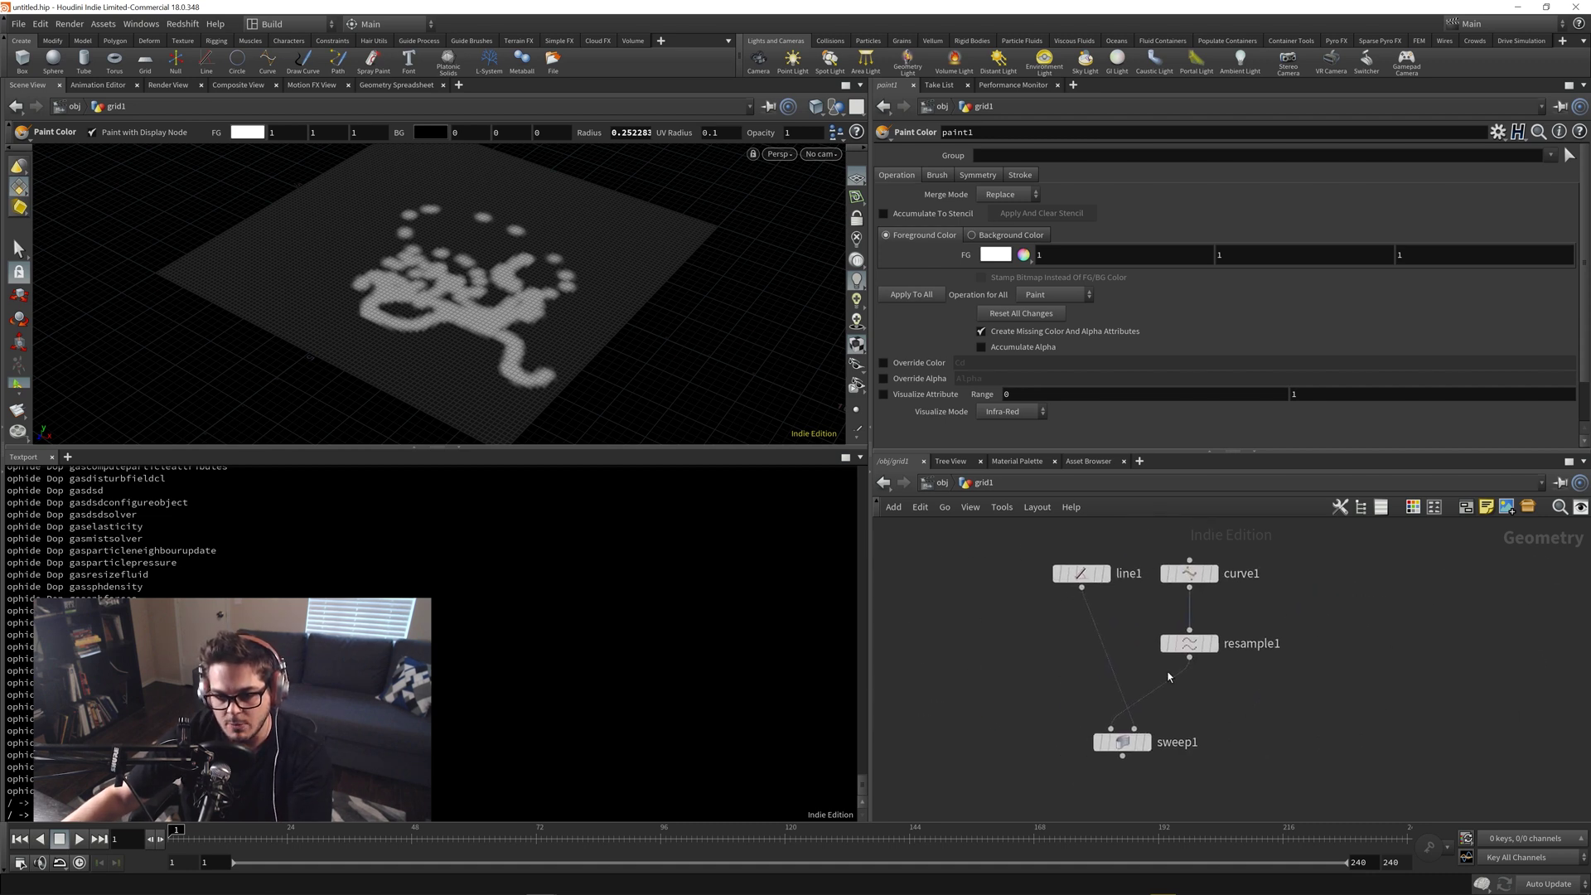
pyautogui.click(1145, 743)
pyautogui.click(1128, 743)
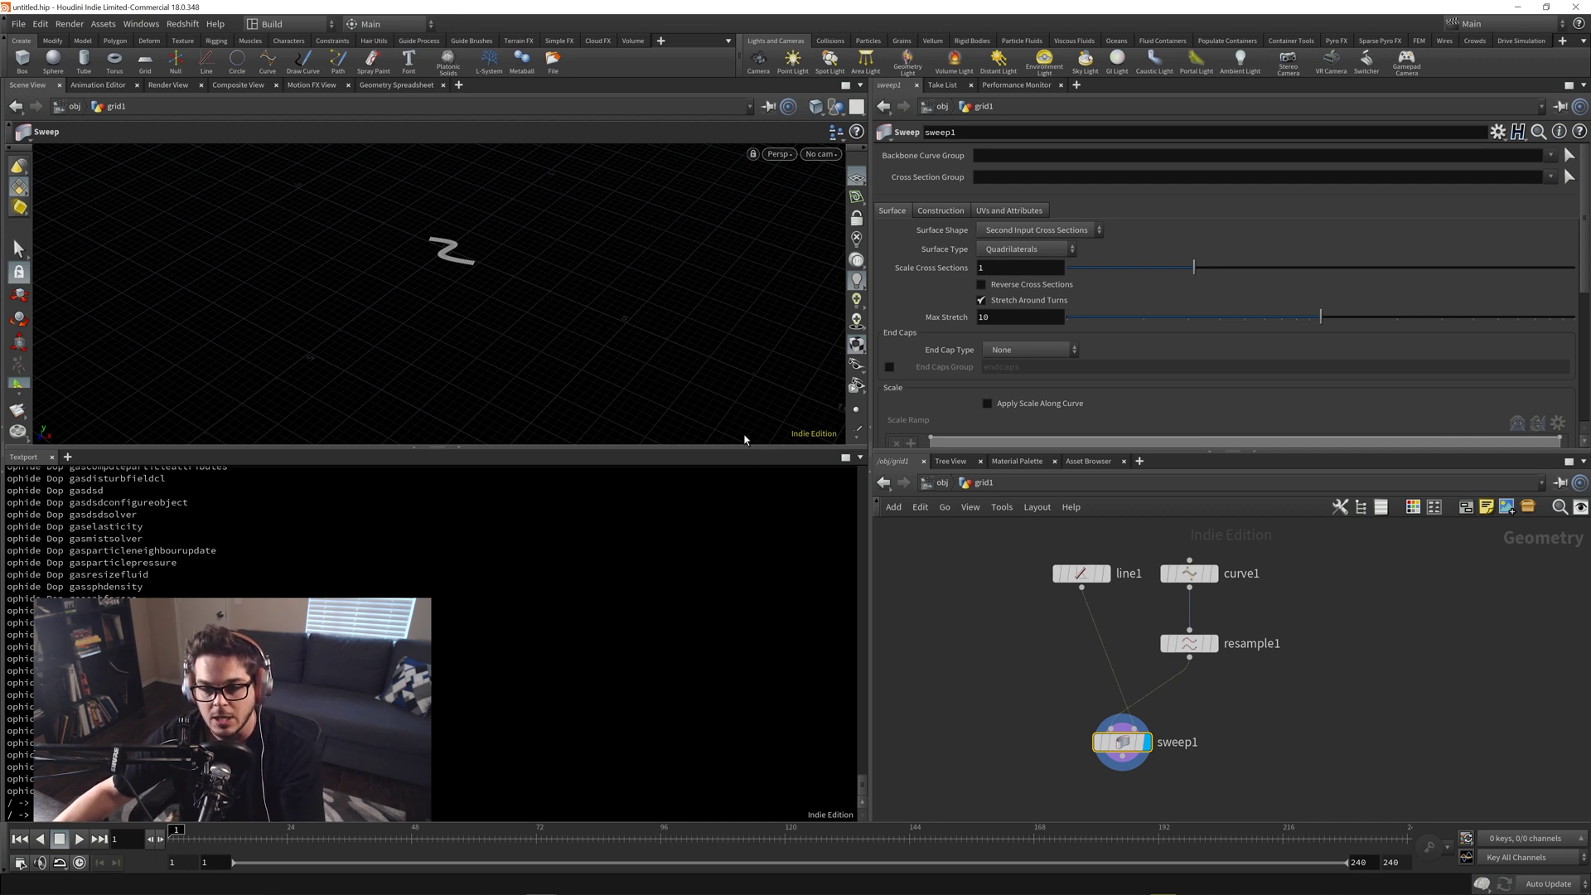
# Examine the hidden Sop operators in the Textport list again for a sweep entry.
pyautogui.scroll(10, 139, 557)
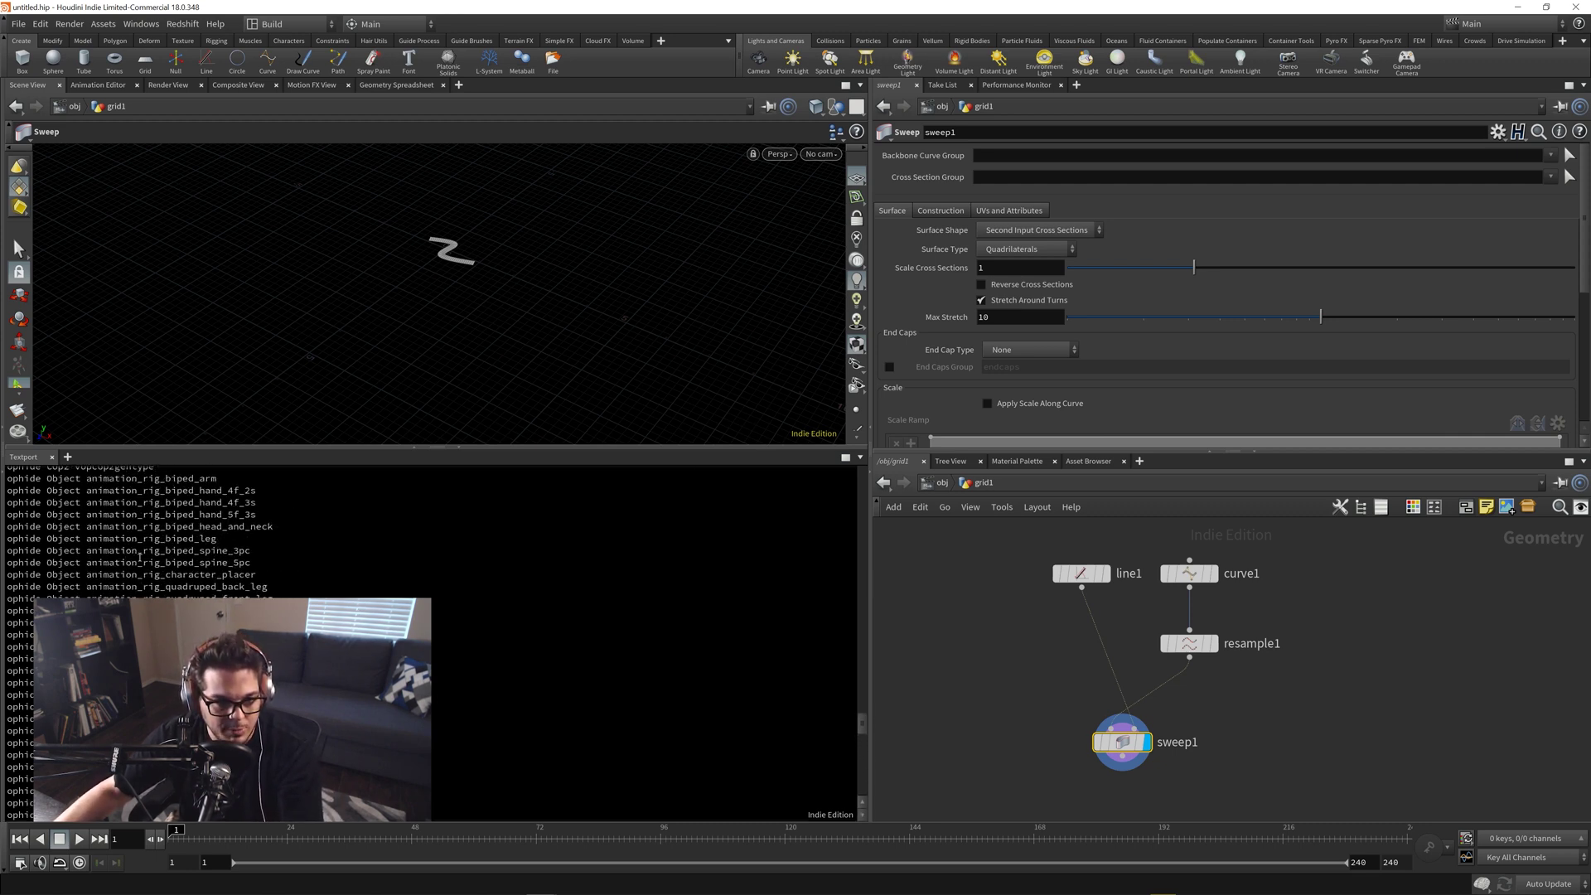
pyautogui.moveTo(862, 729); pyautogui.dragTo(861, 690)
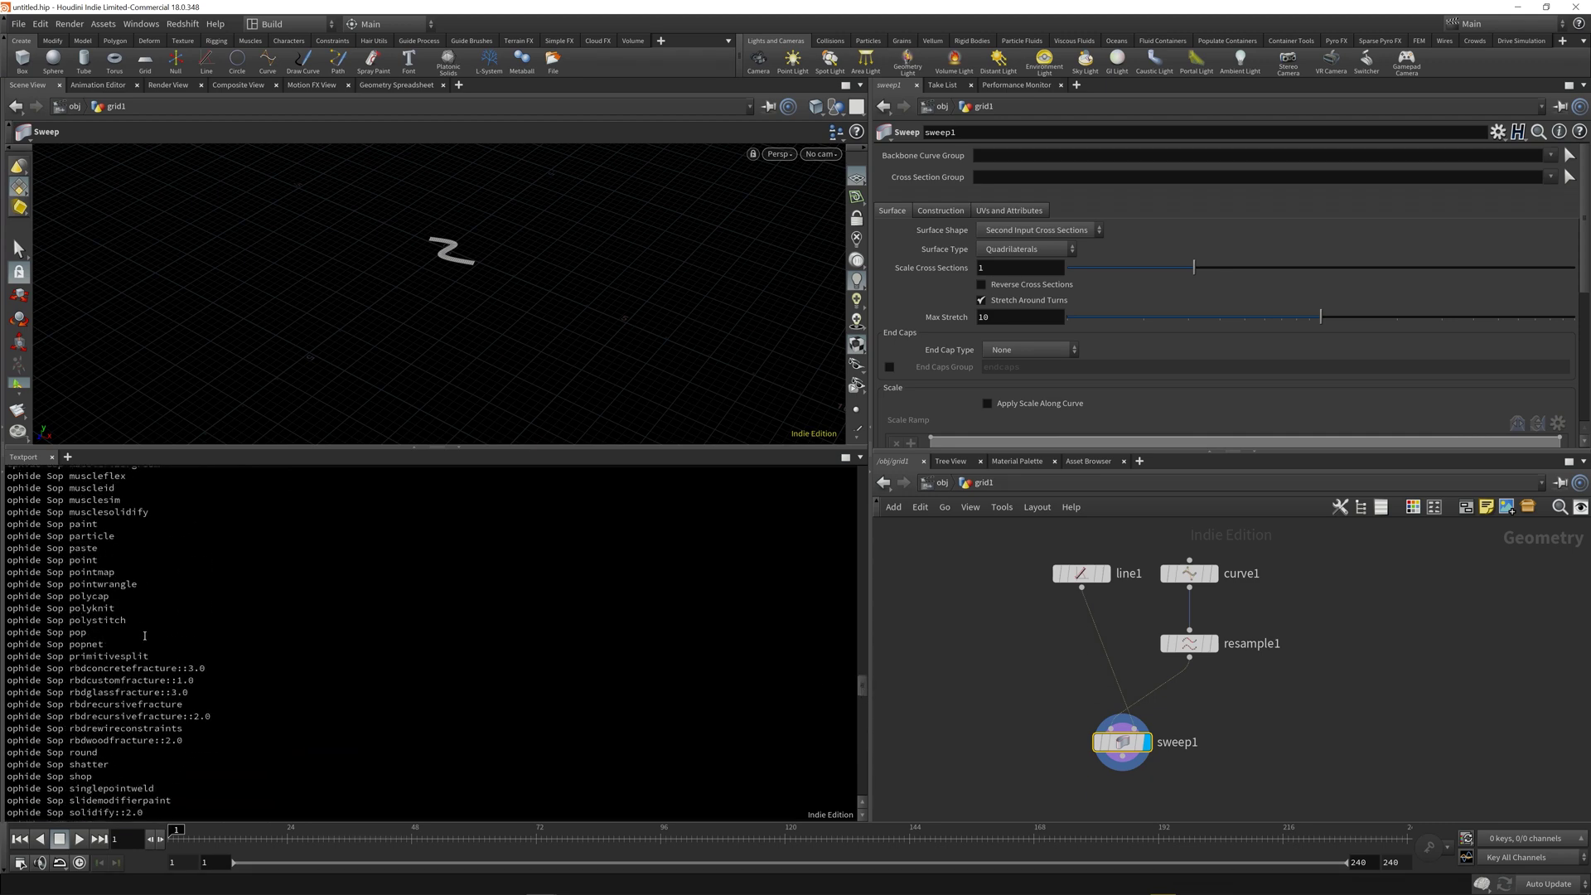
pyautogui.scroll(-2, 76, 638)
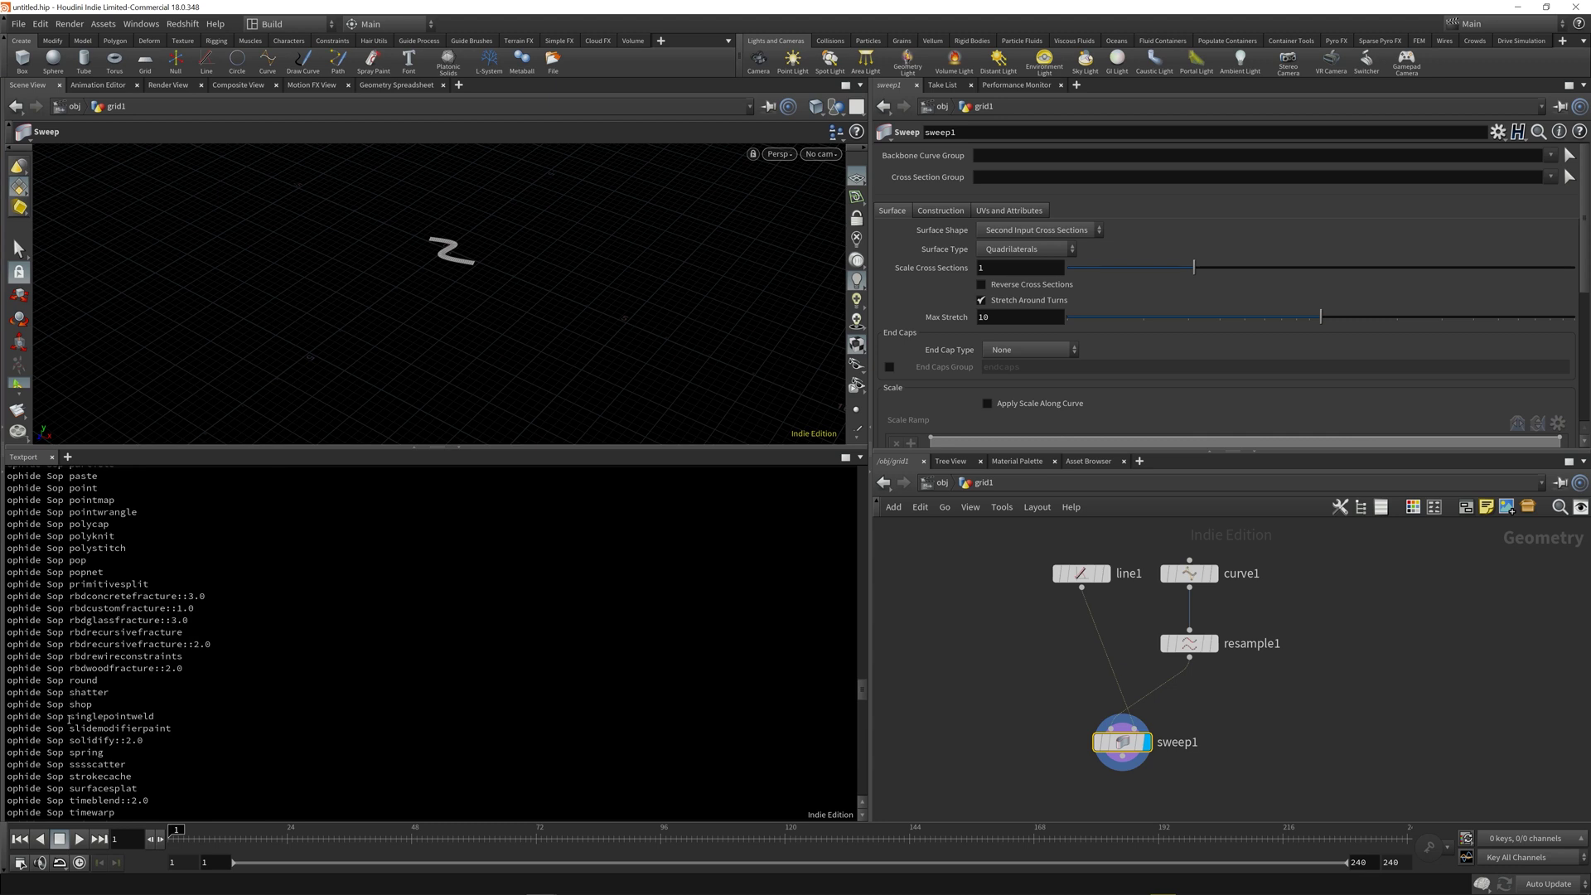
pyautogui.scroll(-1, 99, 773)
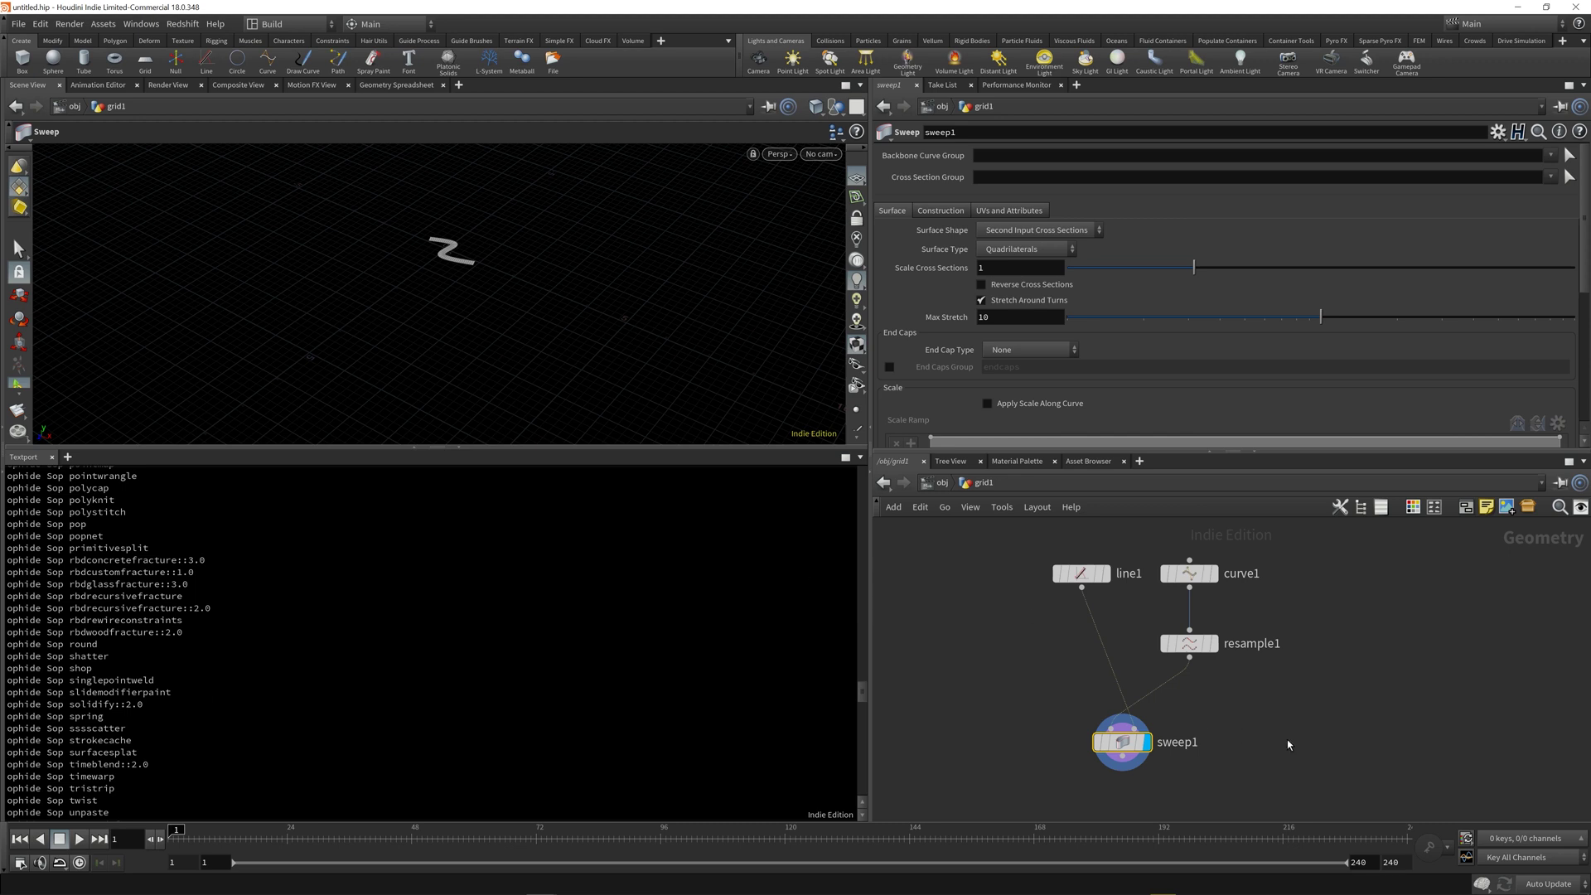
pyautogui.moveTo(1288, 739); pyautogui.dragTo(1294, 690, button='middle')
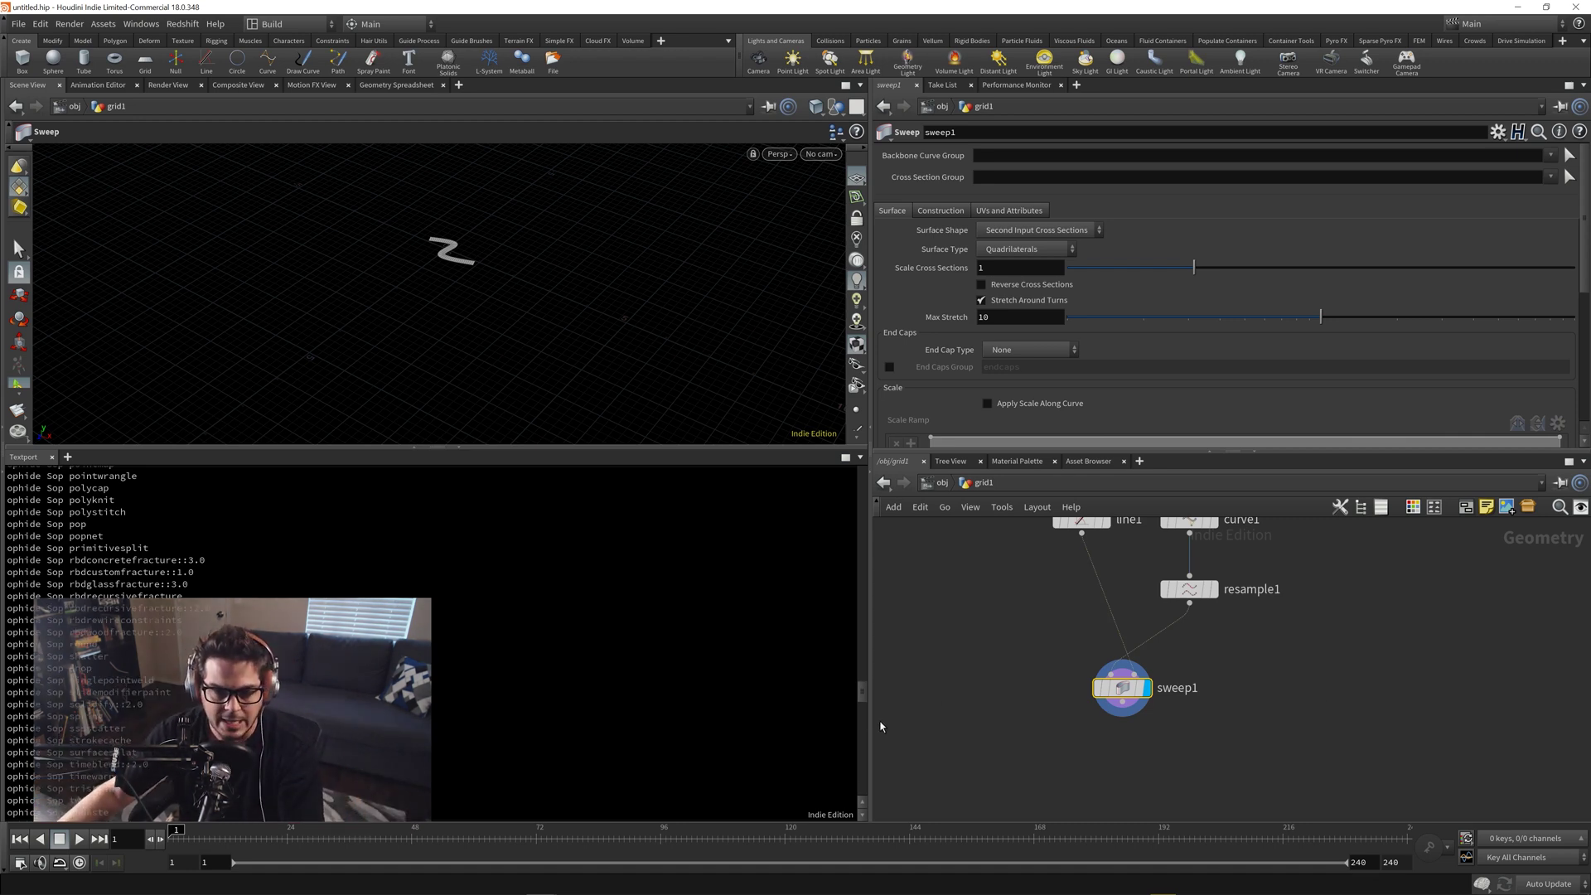
# Return to the Textport prompt and run opadd without arguments to list the available operators.
pyautogui.moveTo(861, 690); pyautogui.dragTo(861, 791)
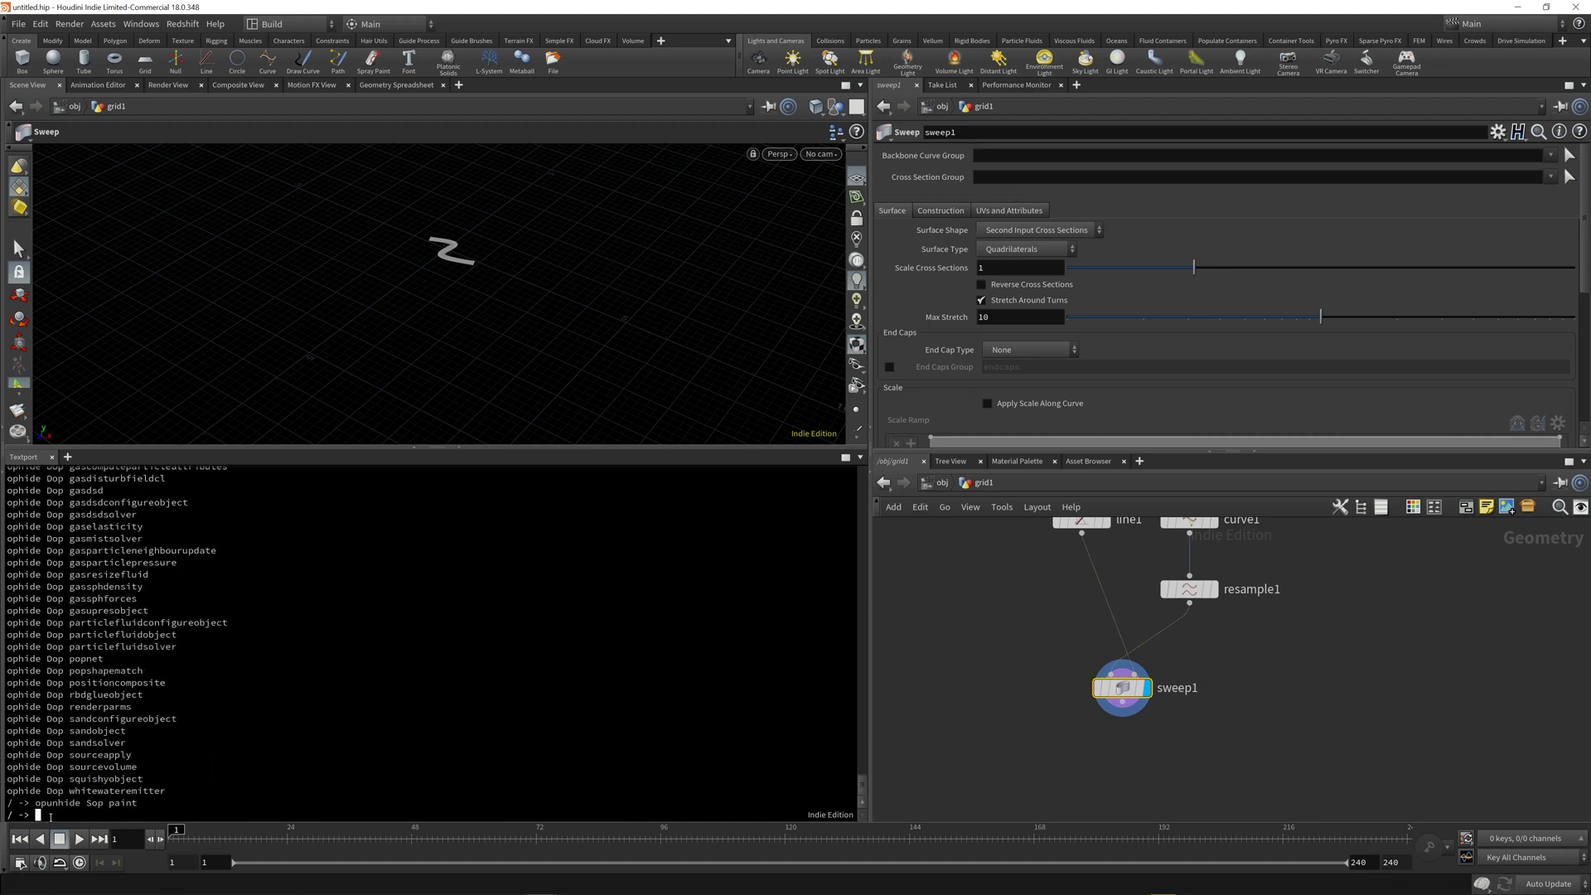
pyautogui.write('opadd')
pyautogui.press('Return')
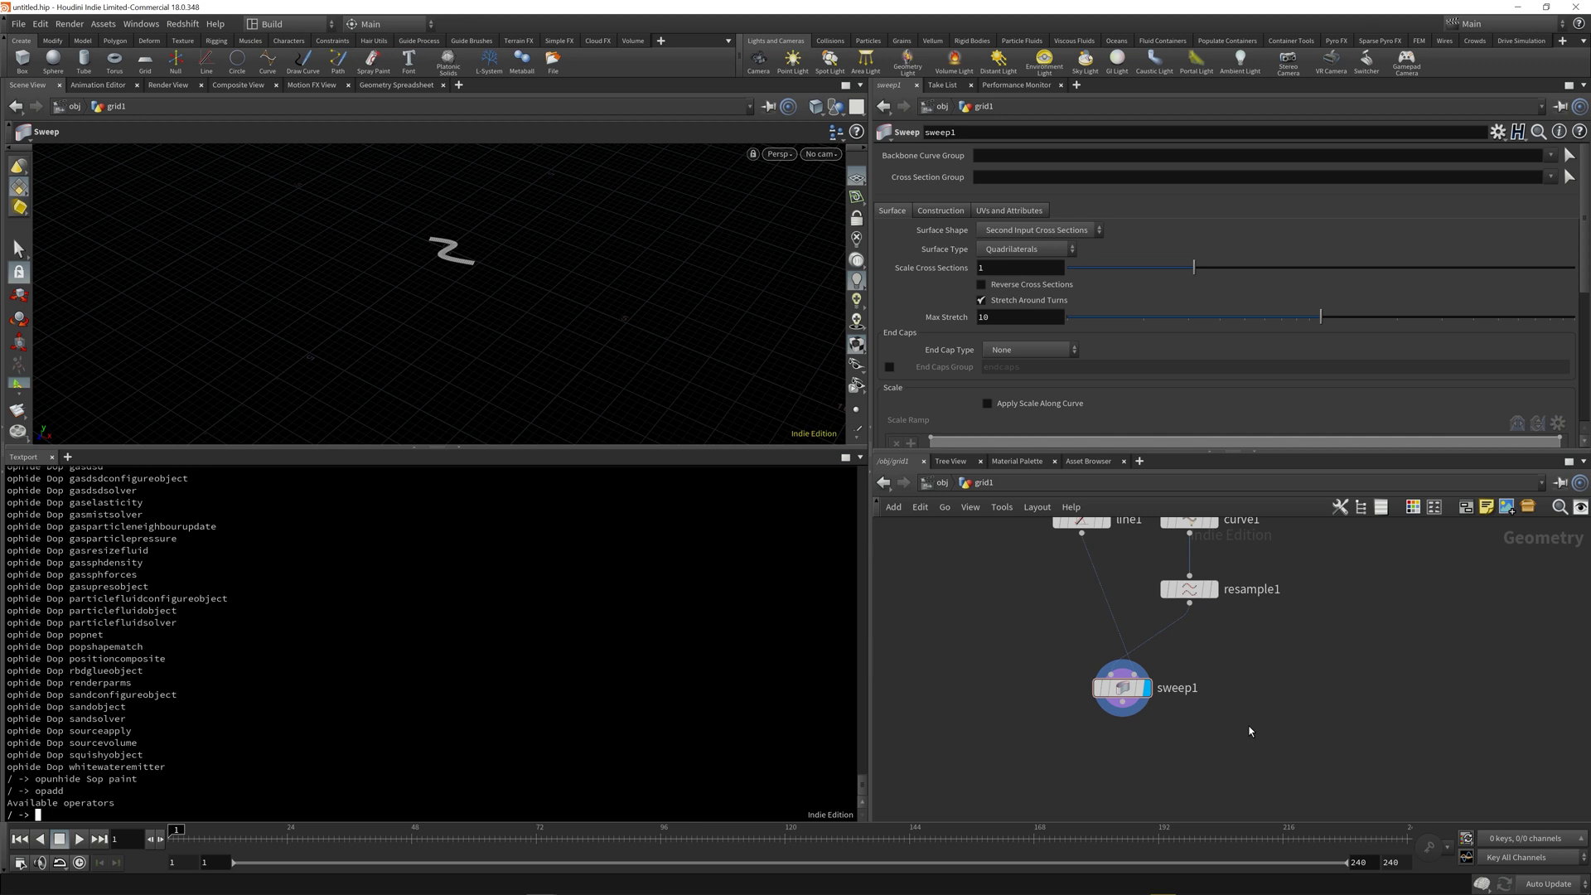
# Change the Textport's working path to obj/grid1.
pyautogui.write('cd')
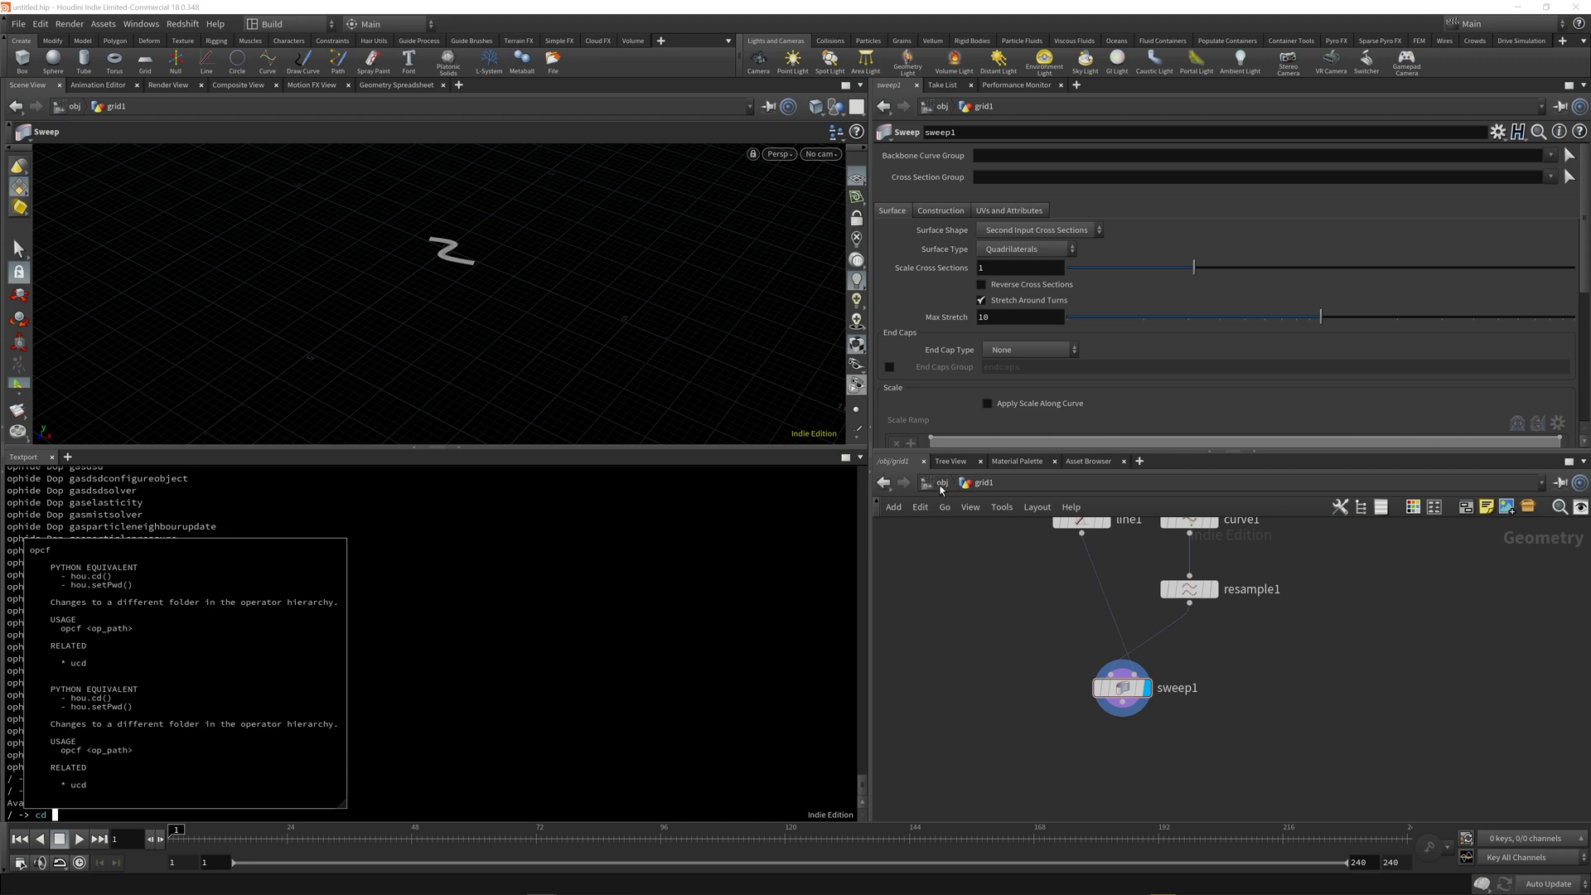
pyautogui.write('obj/grid1')
pyautogui.press('Return')
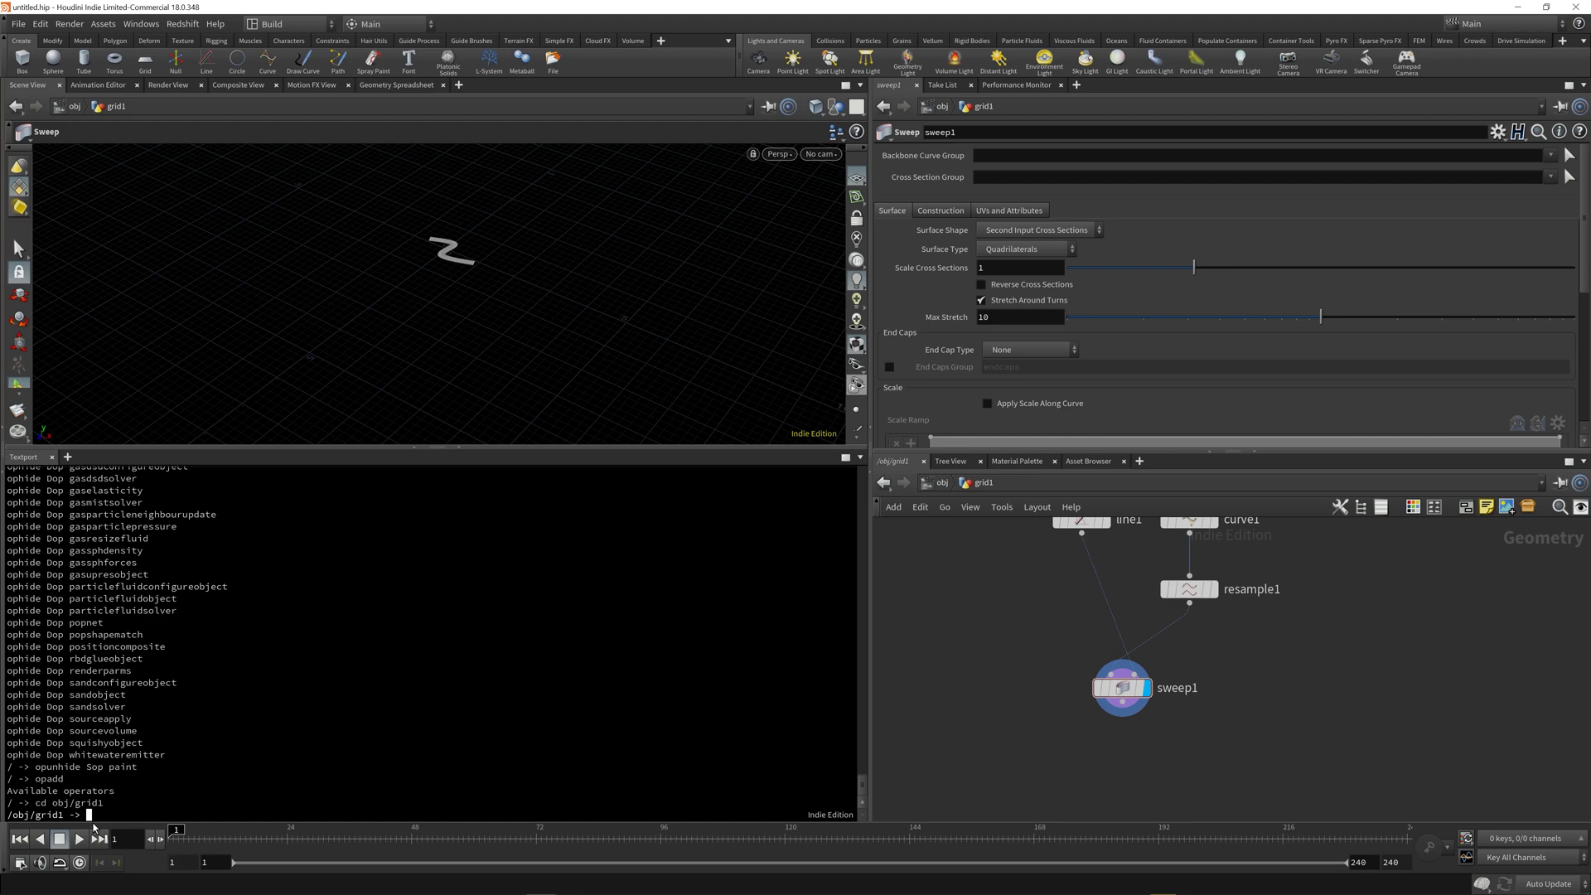
# Run opadd without arguments in grid1 and examine the versioned MOPS::Instancer entries in the operator list.
pyautogui.write('opadd')
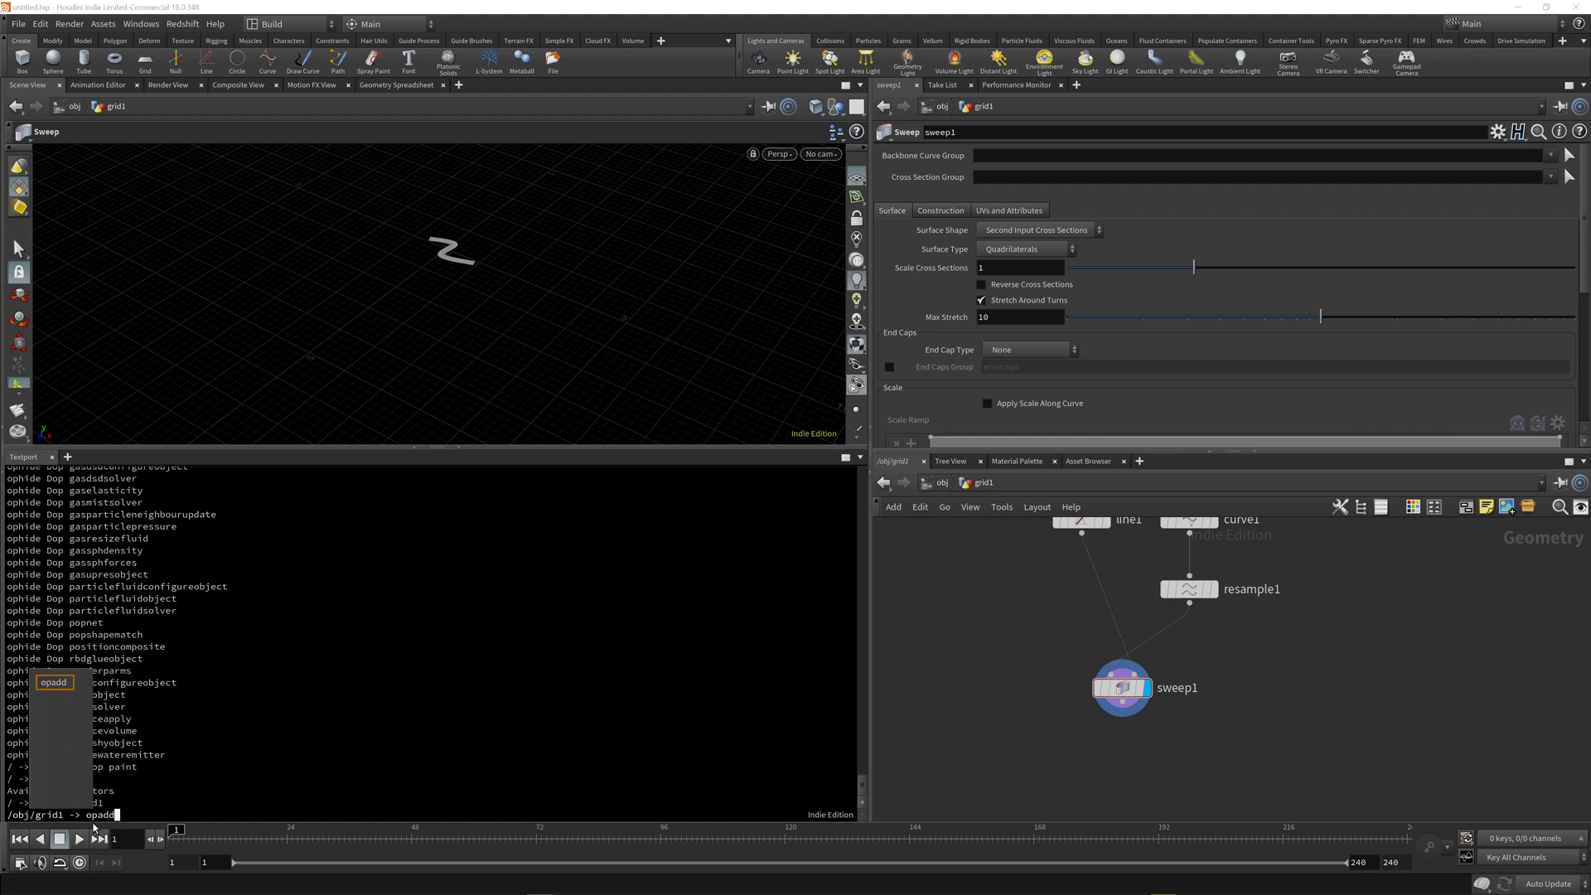
pyautogui.press('Return')
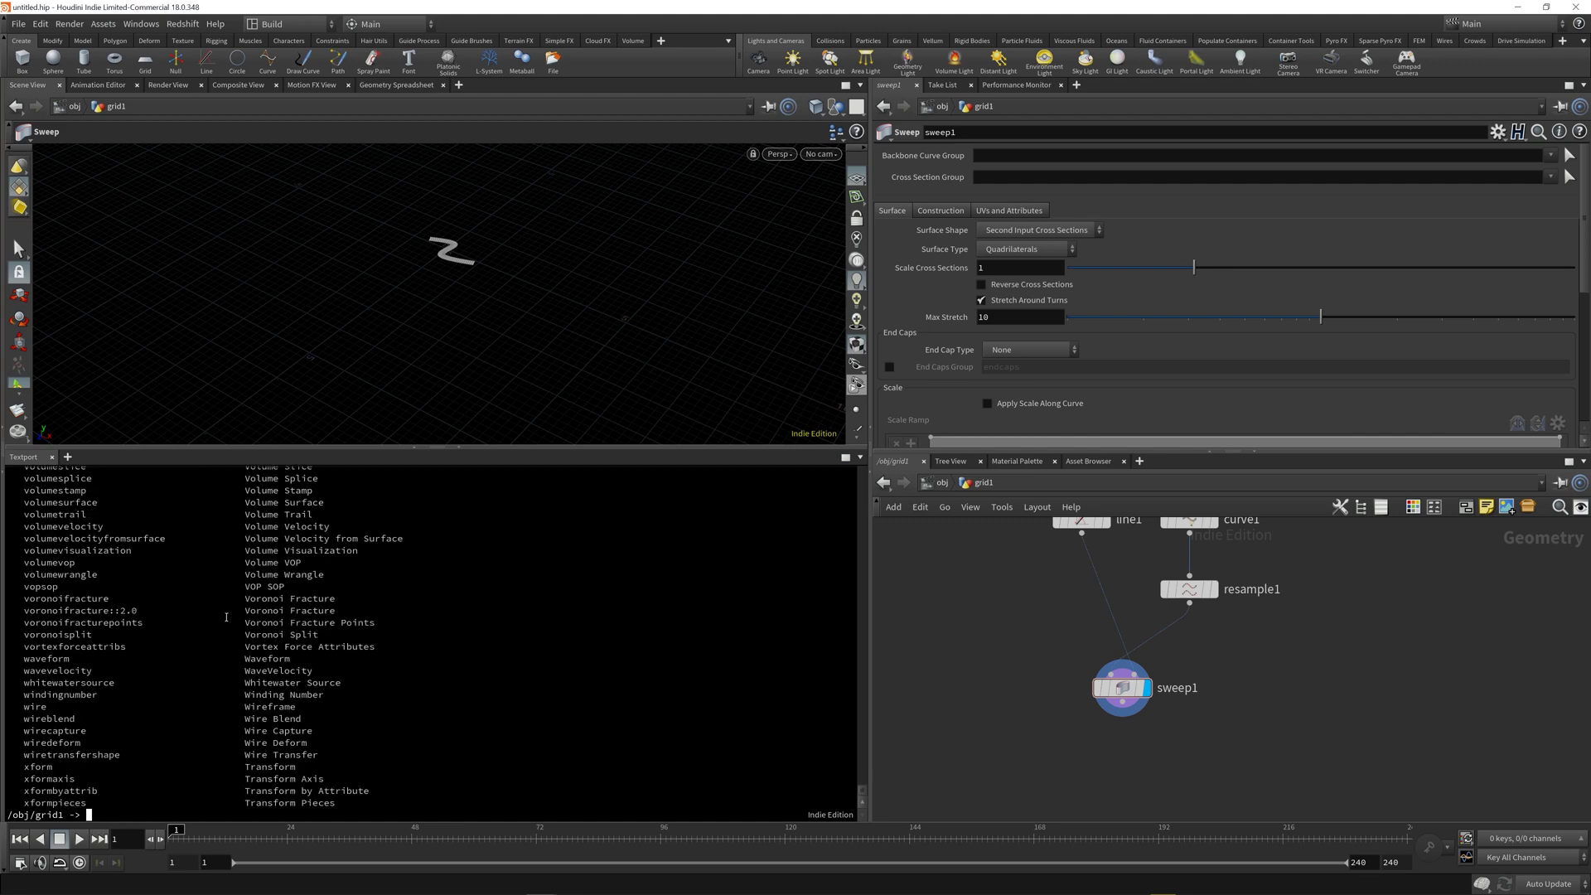
pyautogui.scroll(20, 395, 727)
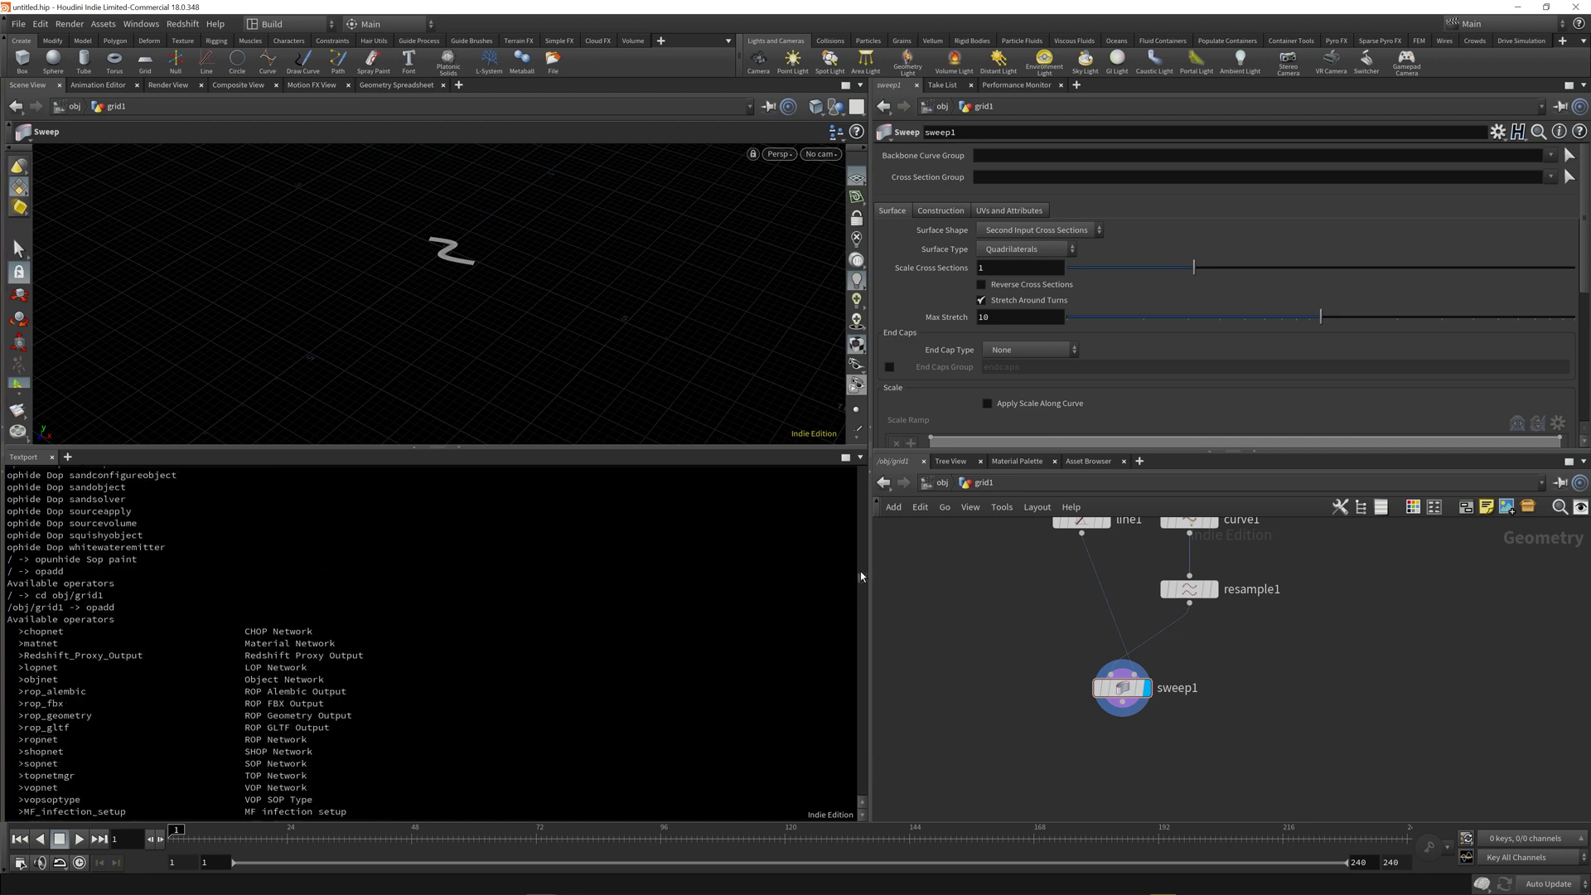
pyautogui.moveTo(866, 575); pyautogui.dragTo(862, 579)
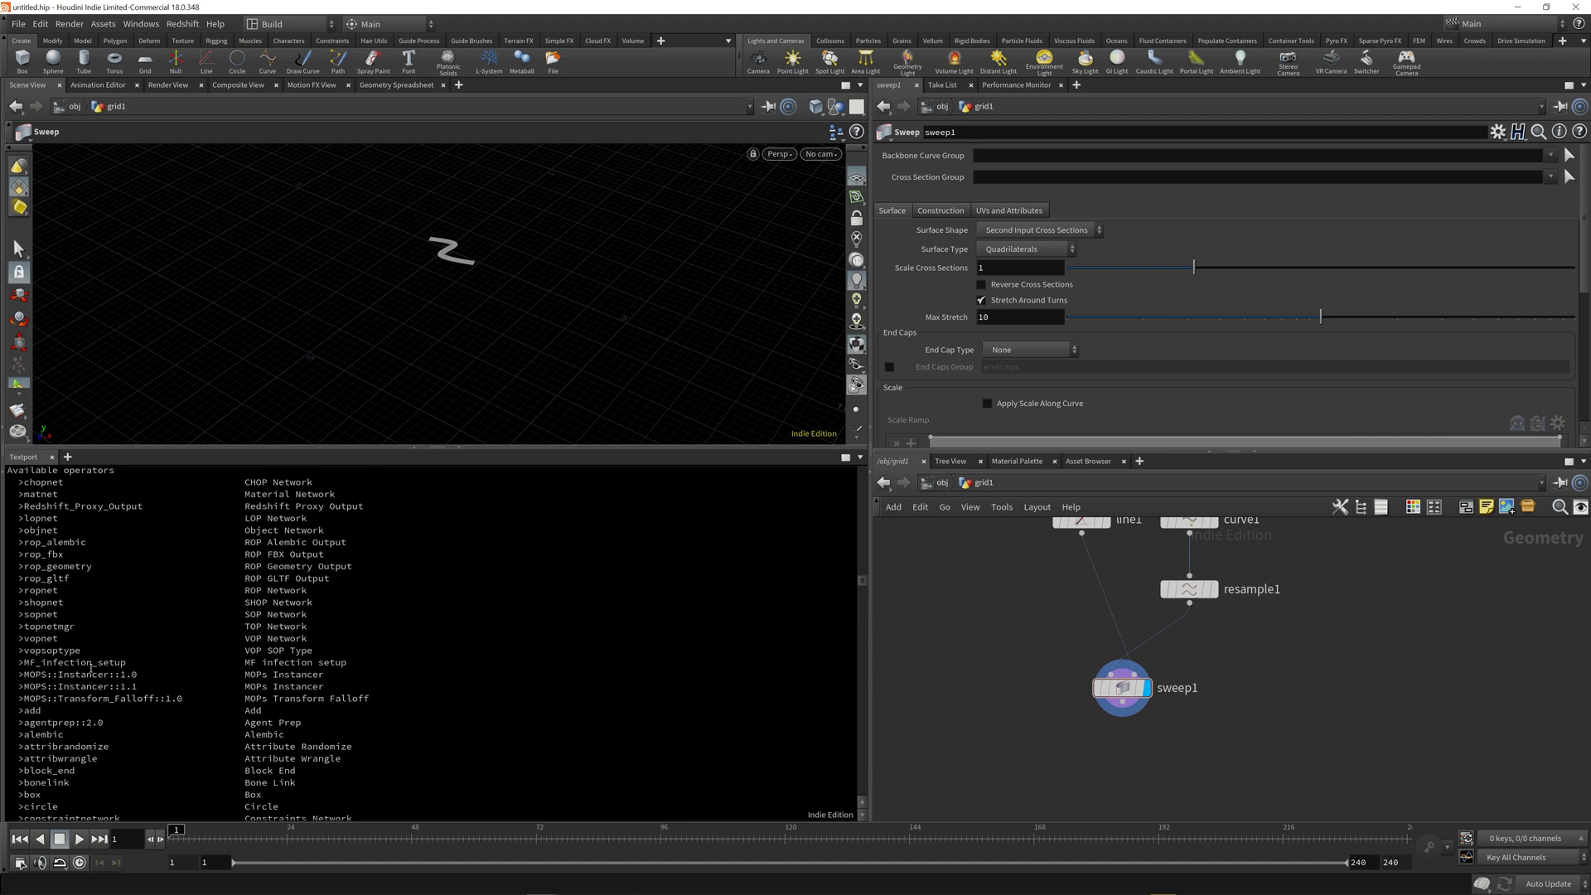
pyautogui.moveTo(65, 675); pyautogui.dragTo(121, 674)
pyautogui.click(132, 675)
pyautogui.moveTo(138, 686); pyautogui.dragTo(120, 686)
# Find the sweep and sweep::2.0 entries in the operator list and compare them with the existing sweep1 node.
pyautogui.moveTo(863, 580); pyautogui.dragTo(841, 754)
pyautogui.moveTo(22, 727); pyautogui.dragTo(80, 741)
pyautogui.click(21, 742)
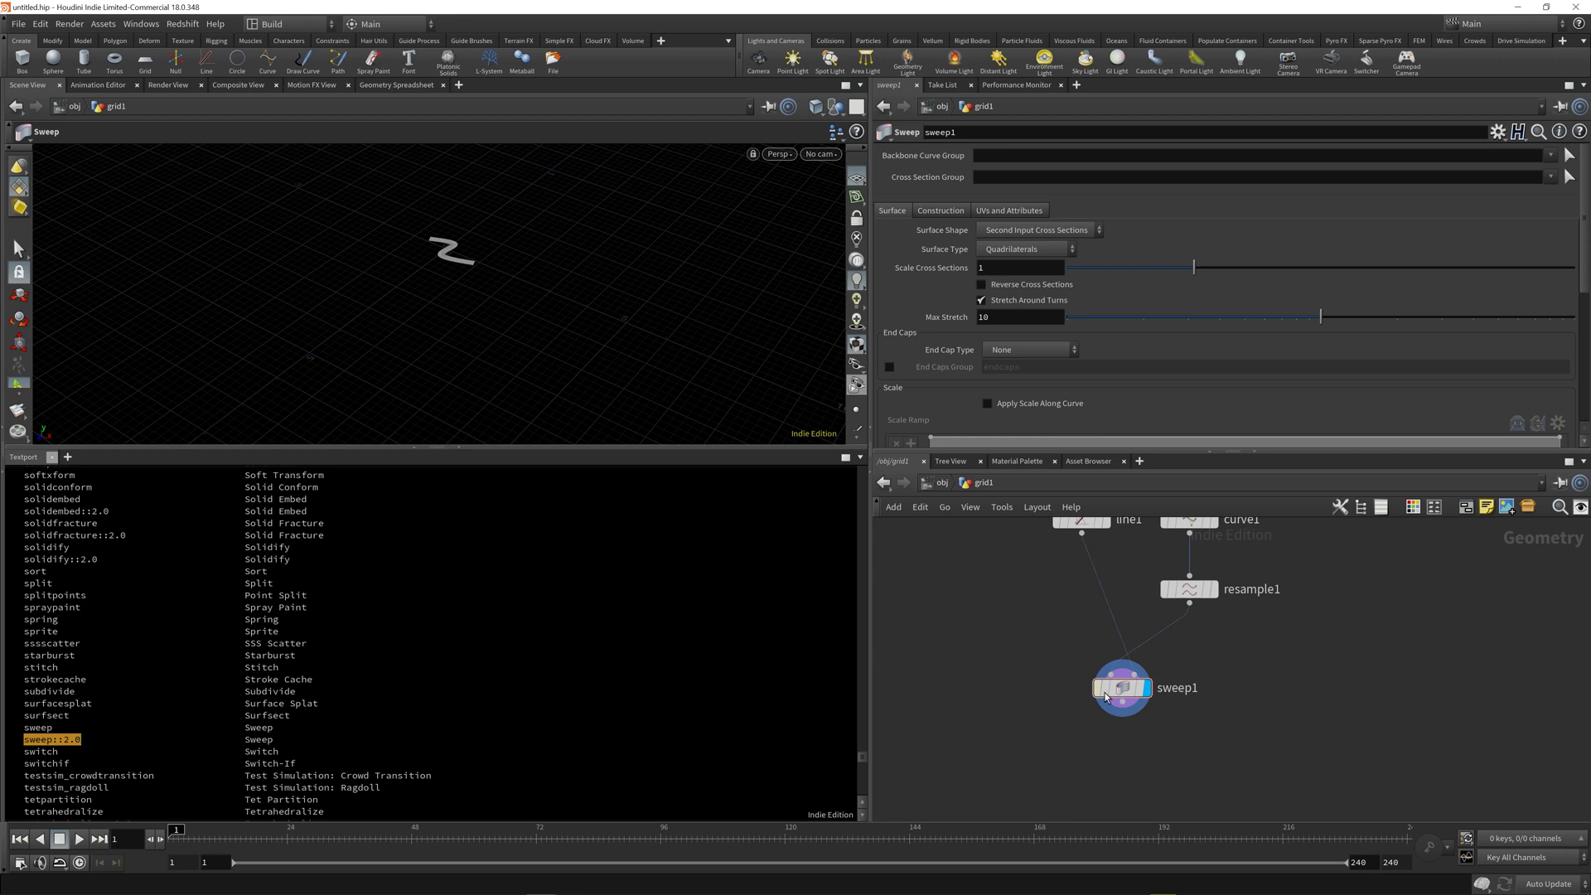
pyautogui.moveTo(1119, 693)
pyautogui.moveTo(53, 728); pyautogui.dragTo(27, 726)
pyautogui.click(28, 728)
pyautogui.moveTo(27, 730)
pyautogui.mouseDown()
pyautogui.moveTo(52, 729)
pyautogui.moveTo(34, 730)
pyautogui.mouseUp()
pyautogui.moveTo(864, 762); pyautogui.dragTo(864, 800)
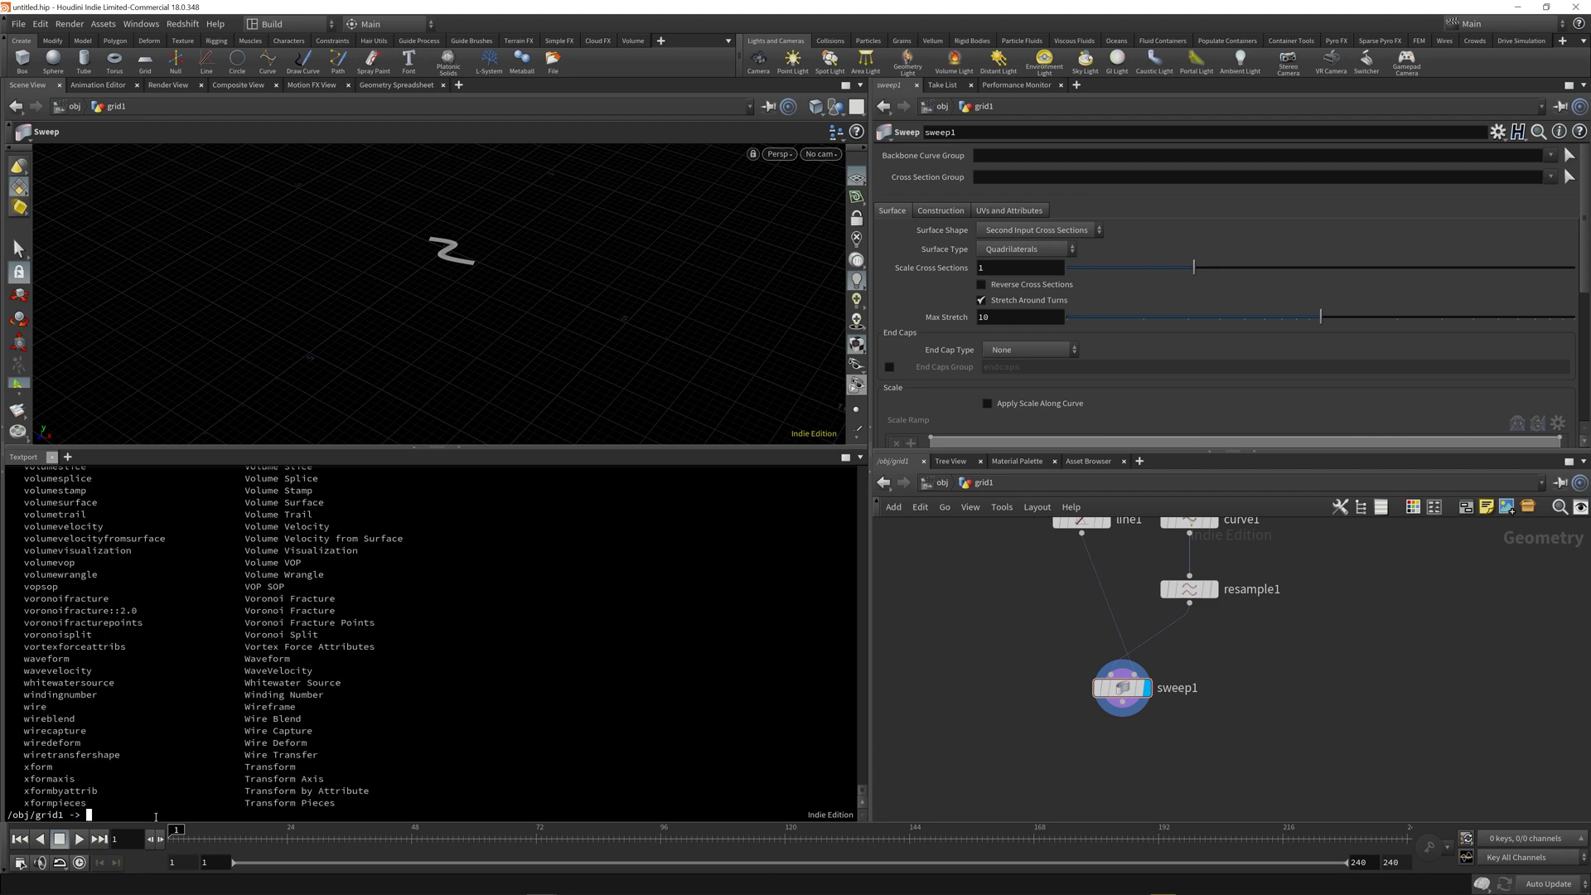
# Add a Sweep node to grid1 by running opadd sweep in the Textport.
pyautogui.write('opadd s')
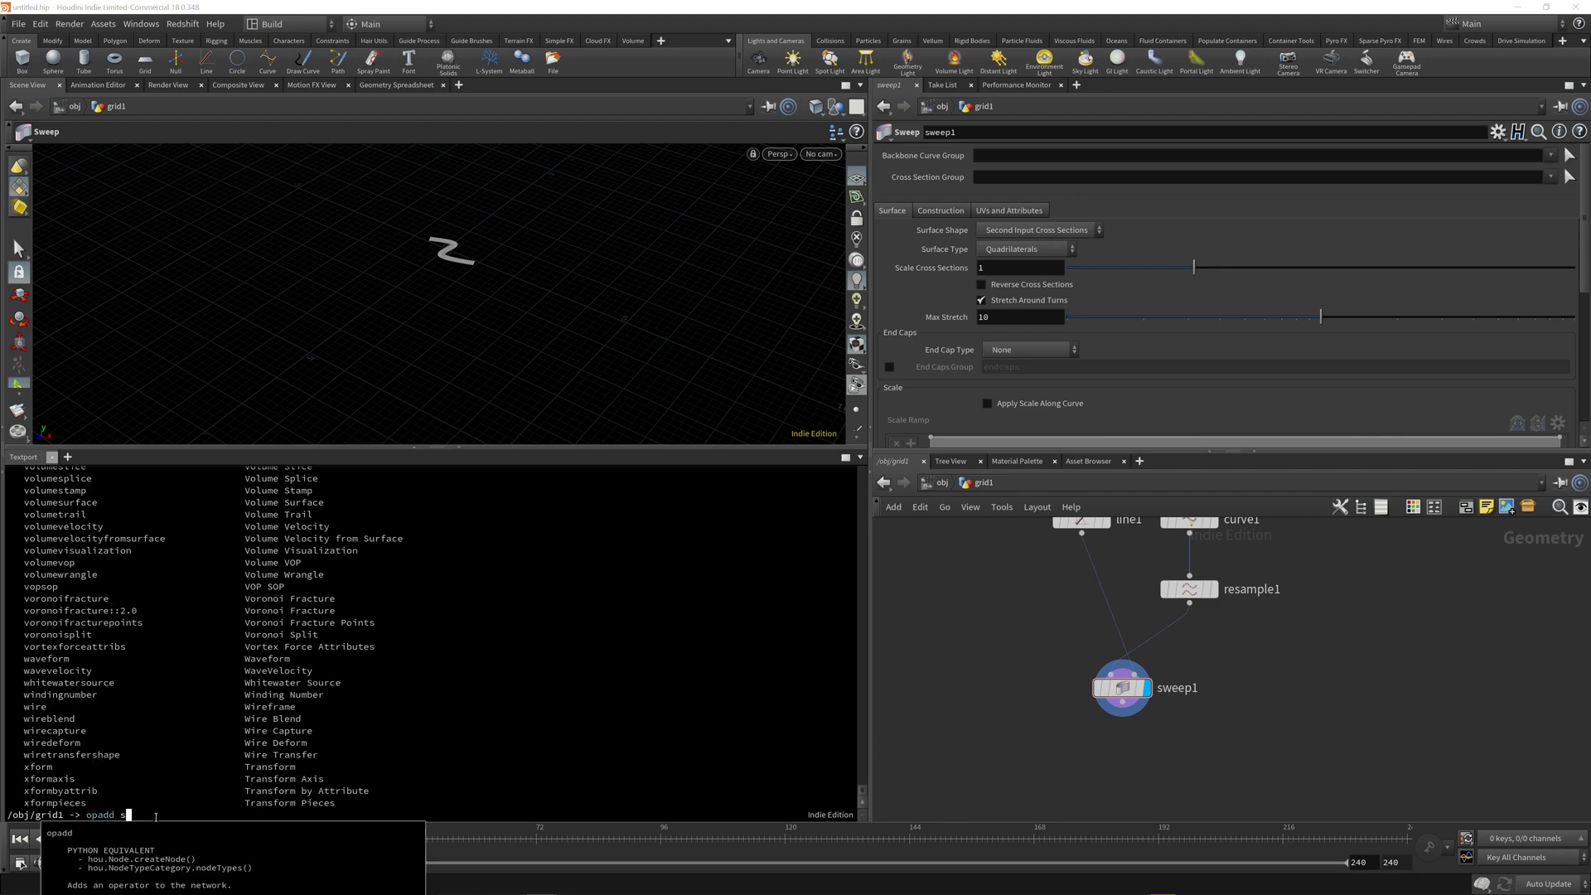
pyautogui.write('weep')
pyautogui.press('Return')
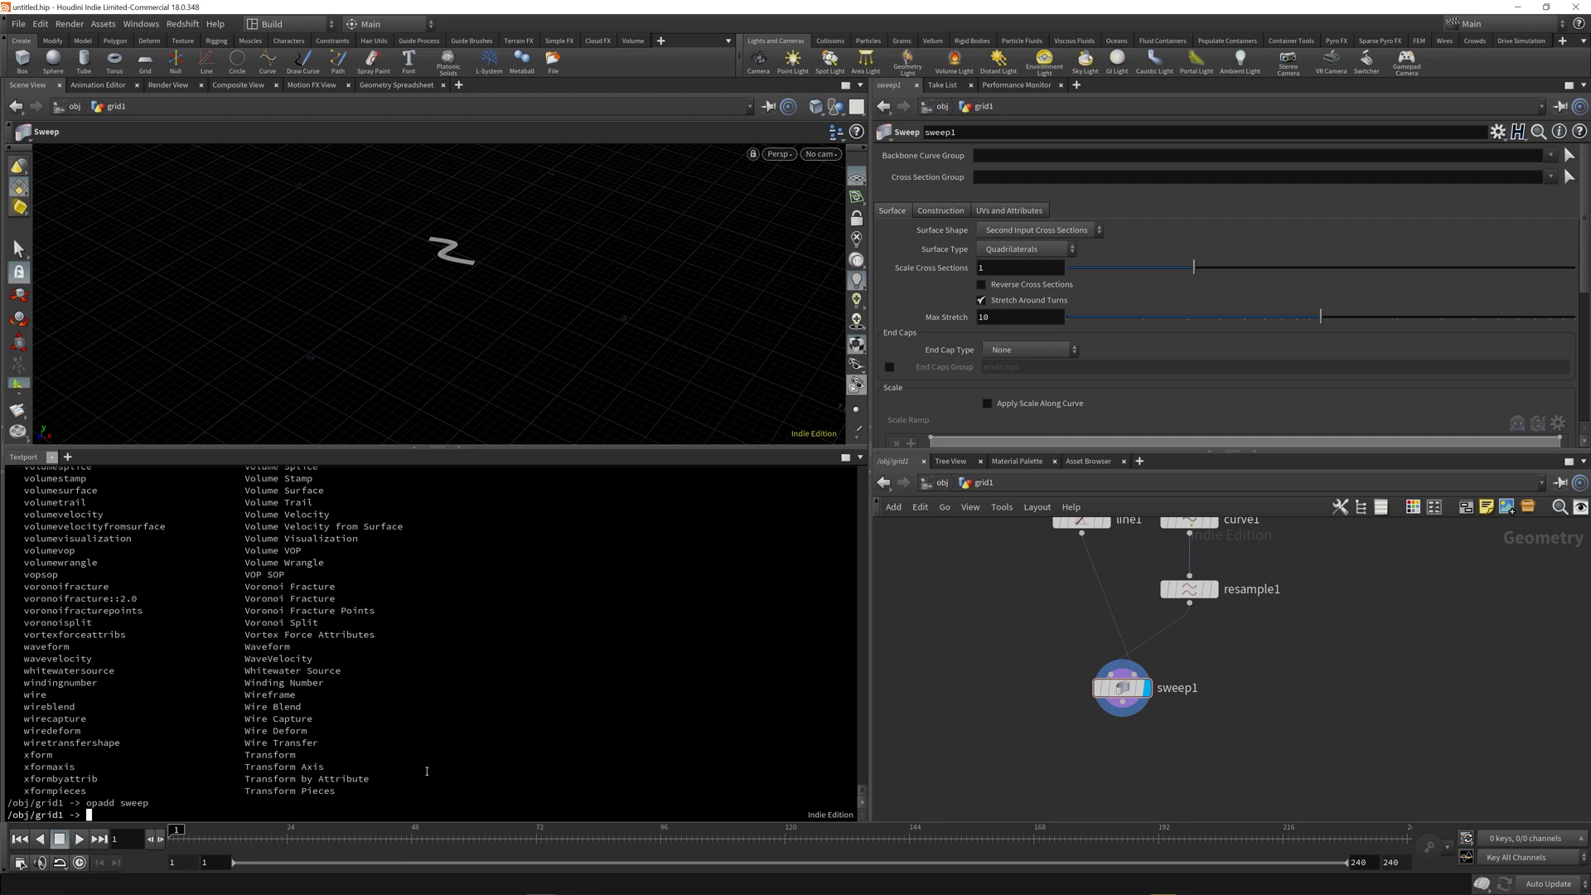
# Locate the newly added sweep2 node and move it clear of the grid1 node.
pyautogui.moveTo(1323, 661); pyautogui.dragTo(1299, 761, button='middle')
pyautogui.scroll(-8, 1284, 679)
pyautogui.scroll(5, 1119, 682)
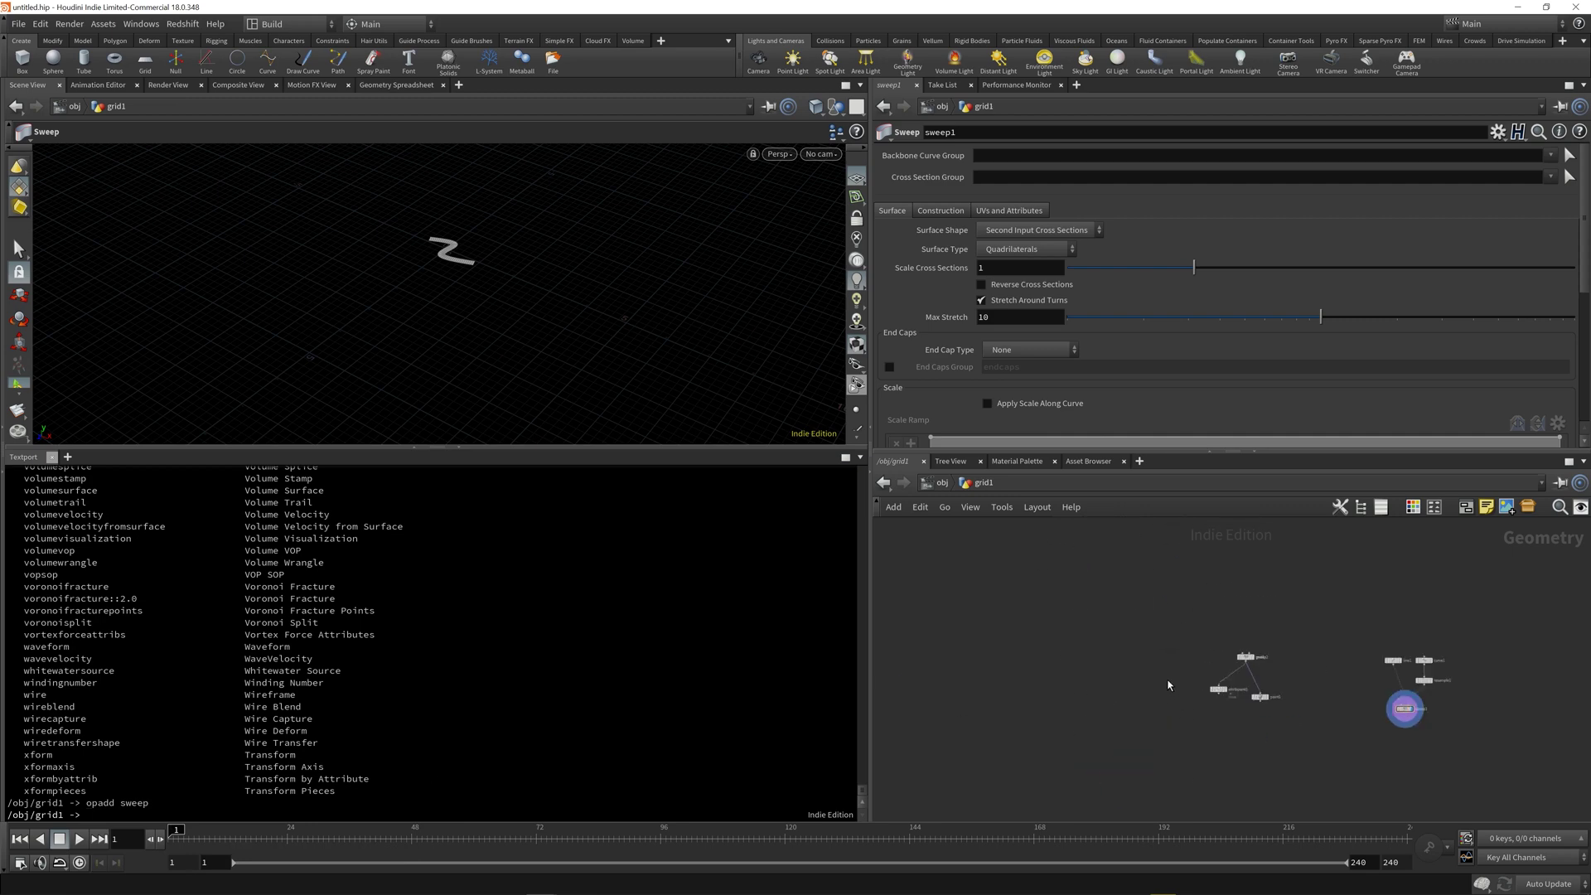
pyautogui.moveTo(1345, 695); pyautogui.dragTo(1078, 697, button='middle')
pyautogui.click(1034, 709)
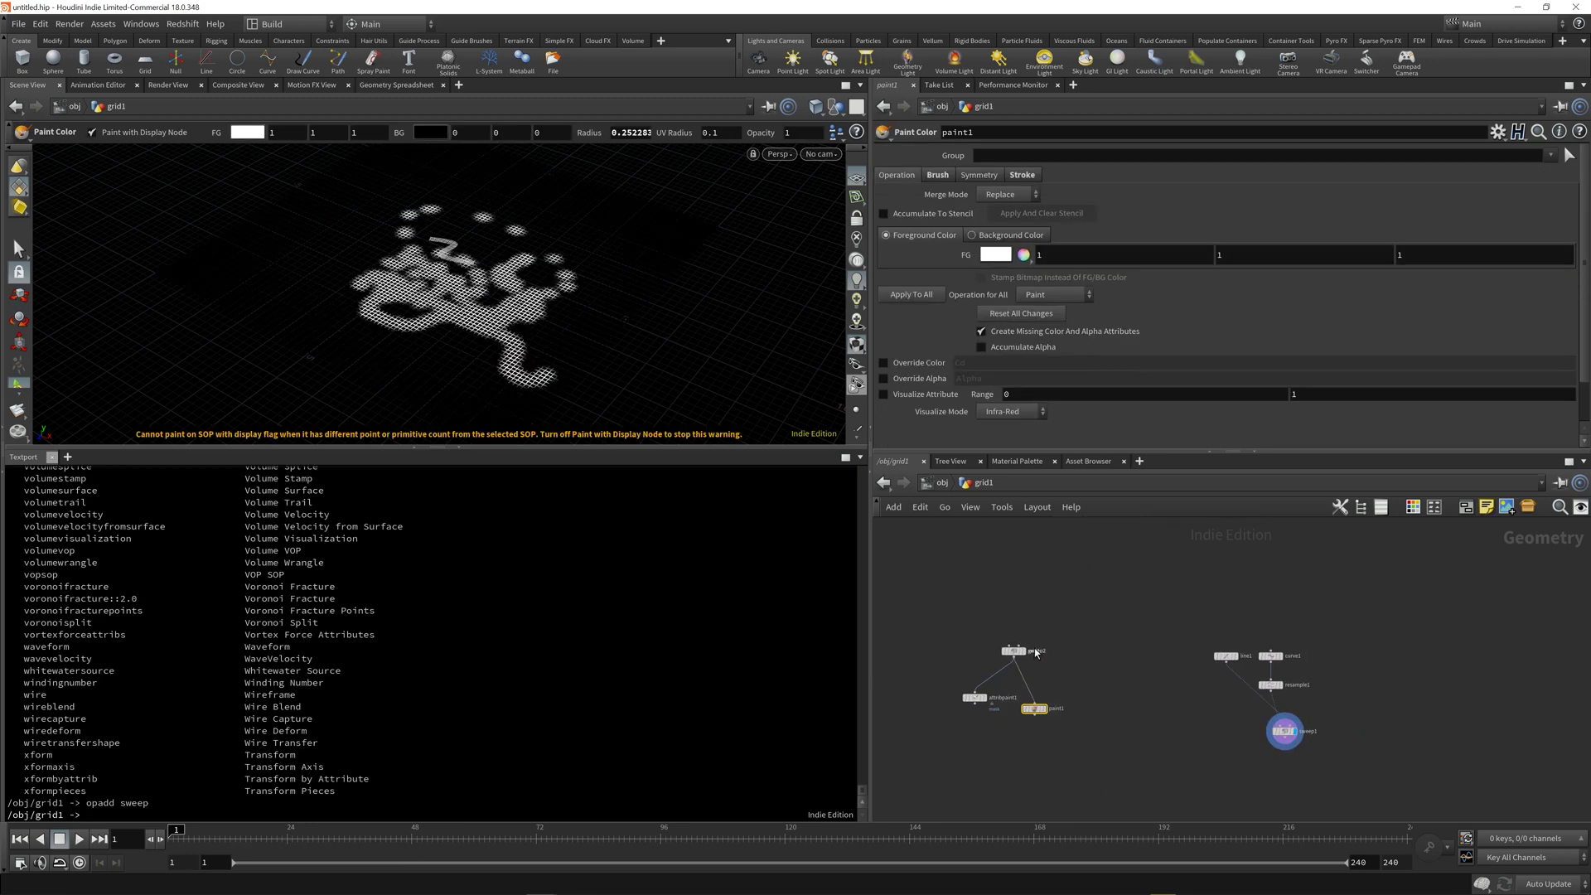
pyautogui.scroll(5, 1035, 654)
pyautogui.moveTo(957, 623); pyautogui.dragTo(1157, 638)
pyautogui.moveTo(1236, 698)
pyautogui.mouseDown(button='middle')
pyautogui.moveTo(1058, 646)
pyautogui.moveTo(1252, 702)
pyautogui.mouseUp(button='middle')
pyautogui.scroll(-2, 1104, 689)
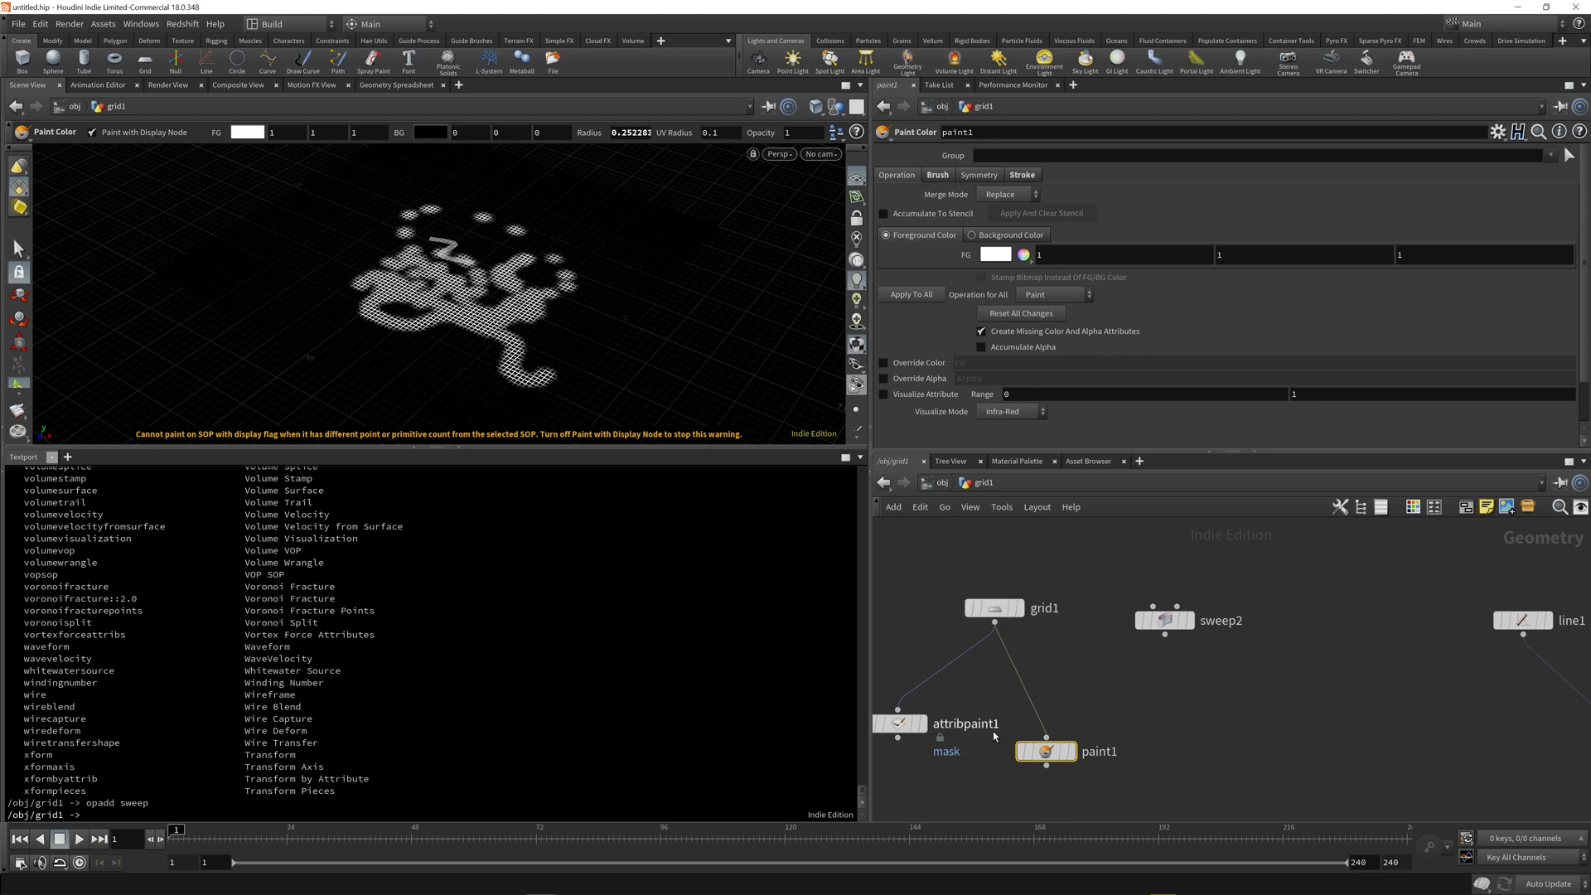
# Place the sweep2 node beside sweep1 in the network.
pyautogui.scroll(-2, 1096, 674)
pyautogui.moveTo(1087, 774)
pyautogui.mouseDown()
pyautogui.moveTo(978, 668)
pyautogui.moveTo(949, 602)
pyautogui.moveTo(998, 693)
pyautogui.mouseUp()
pyautogui.moveTo(1026, 626)
pyautogui.moveTo(1245, 730); pyautogui.dragTo(1068, 648, button='middle')
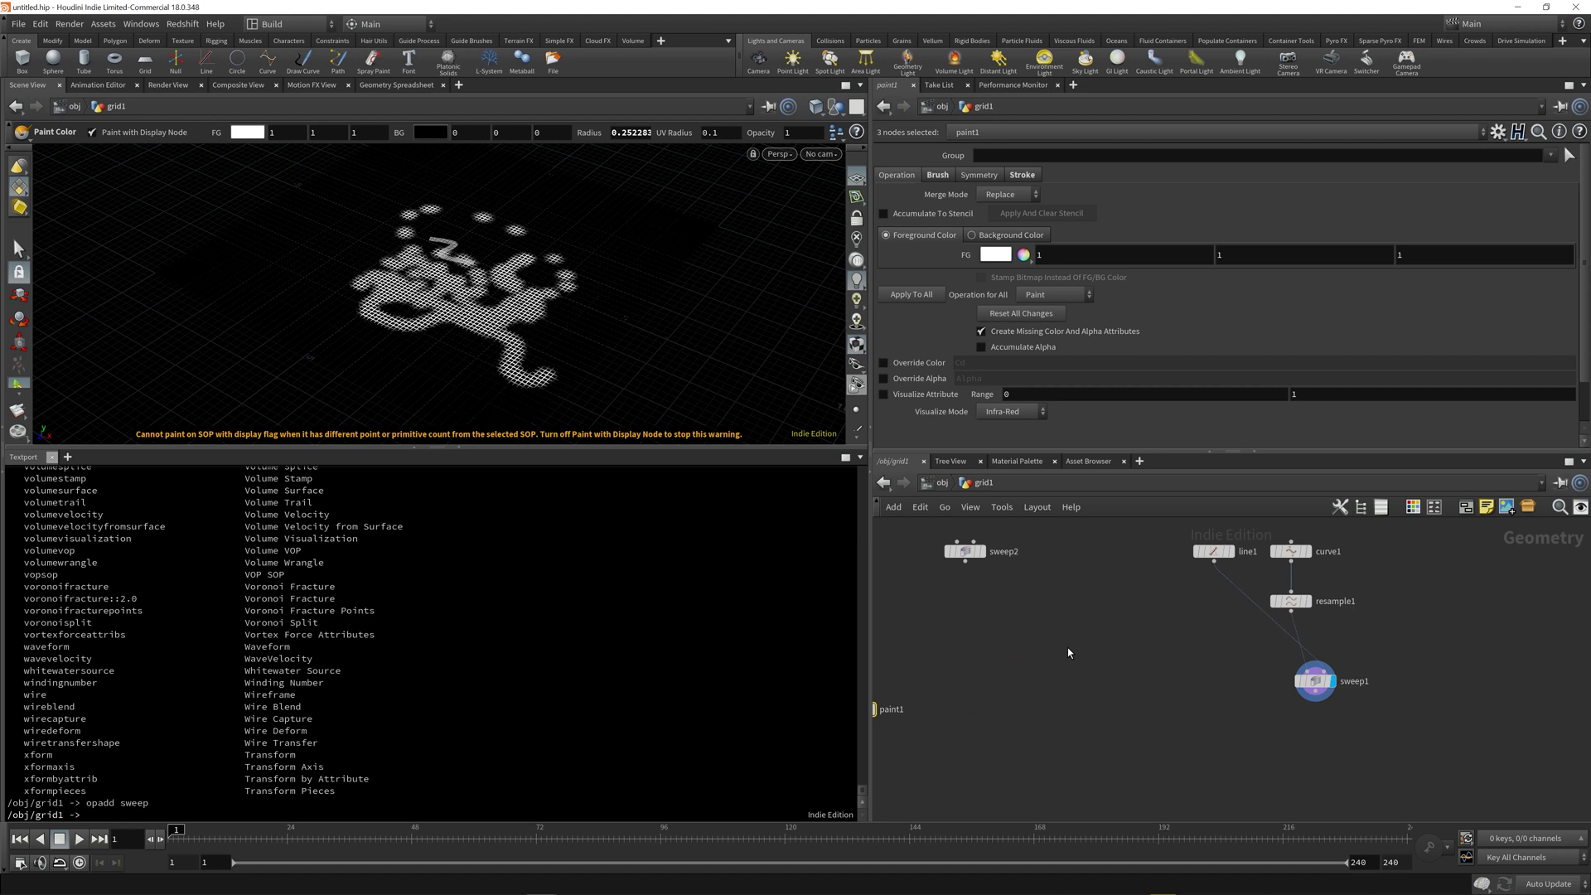
pyautogui.moveTo(969, 552); pyautogui.dragTo(1218, 685)
pyautogui.scroll(3, 1326, 708)
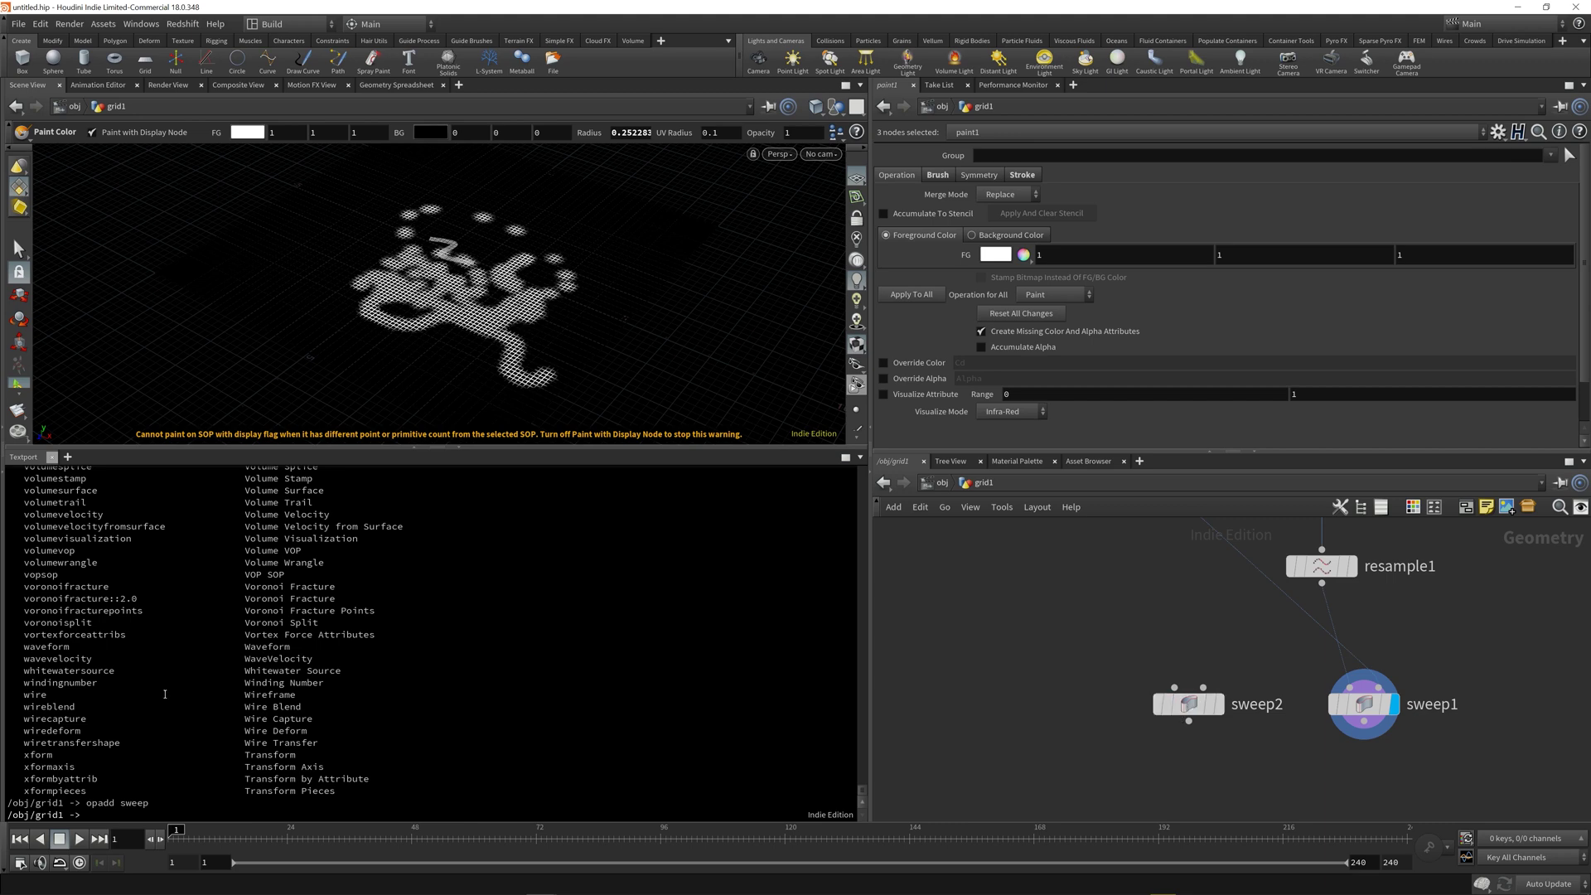
# Add a Sweep node using the exact operator type name by running opadd -e sweep in the Textport.
pyautogui.scroll(6, 61, 642)
pyautogui.scroll(15, 60, 642)
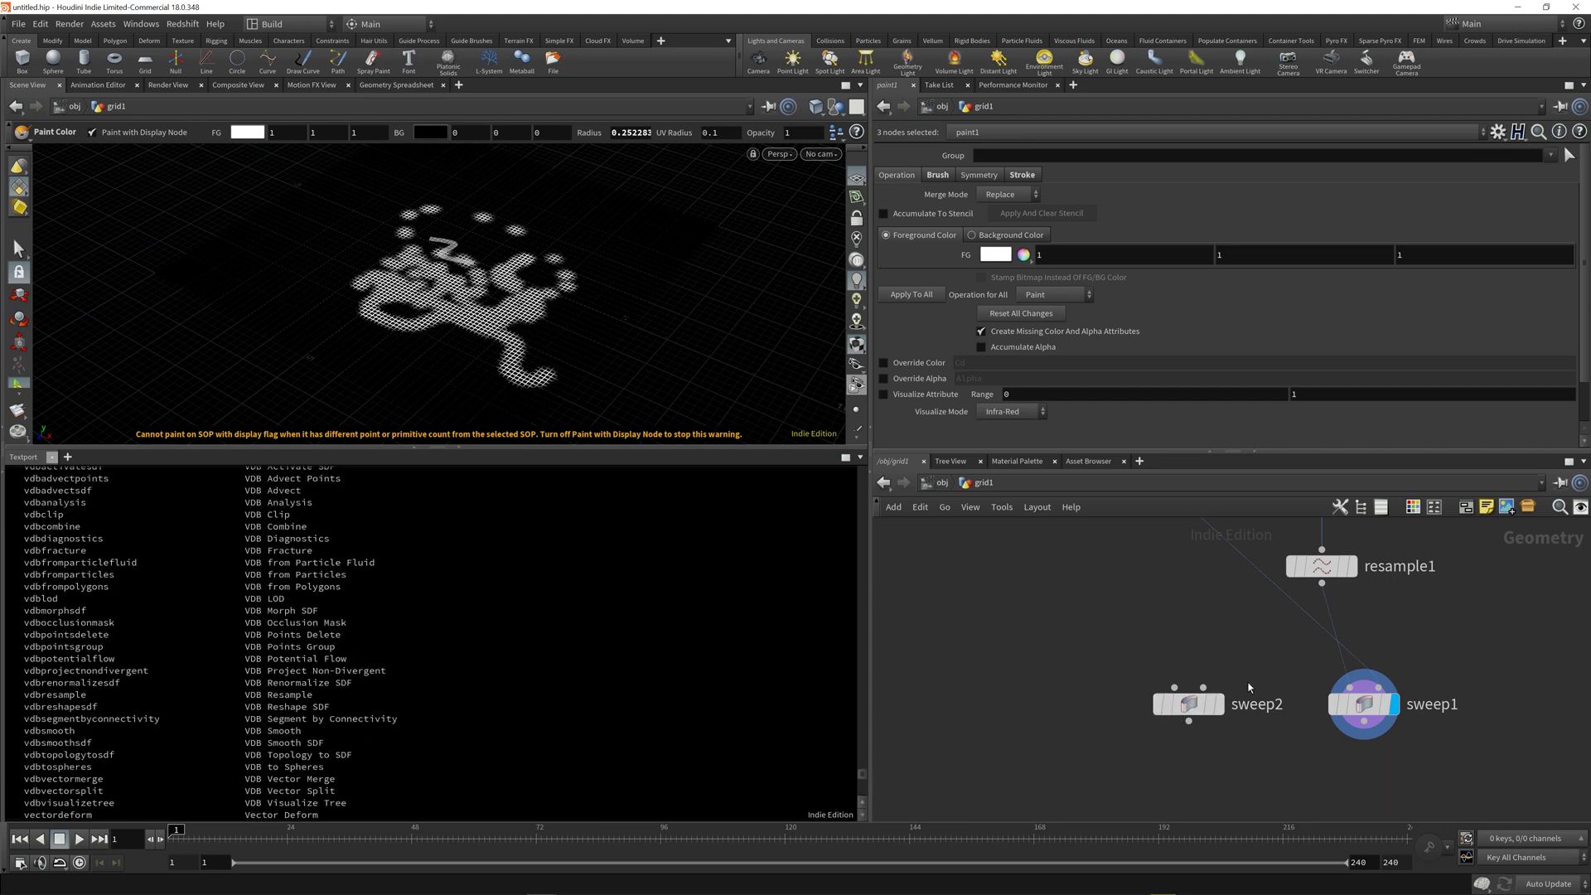
pyautogui.scroll(-20, 192, 639)
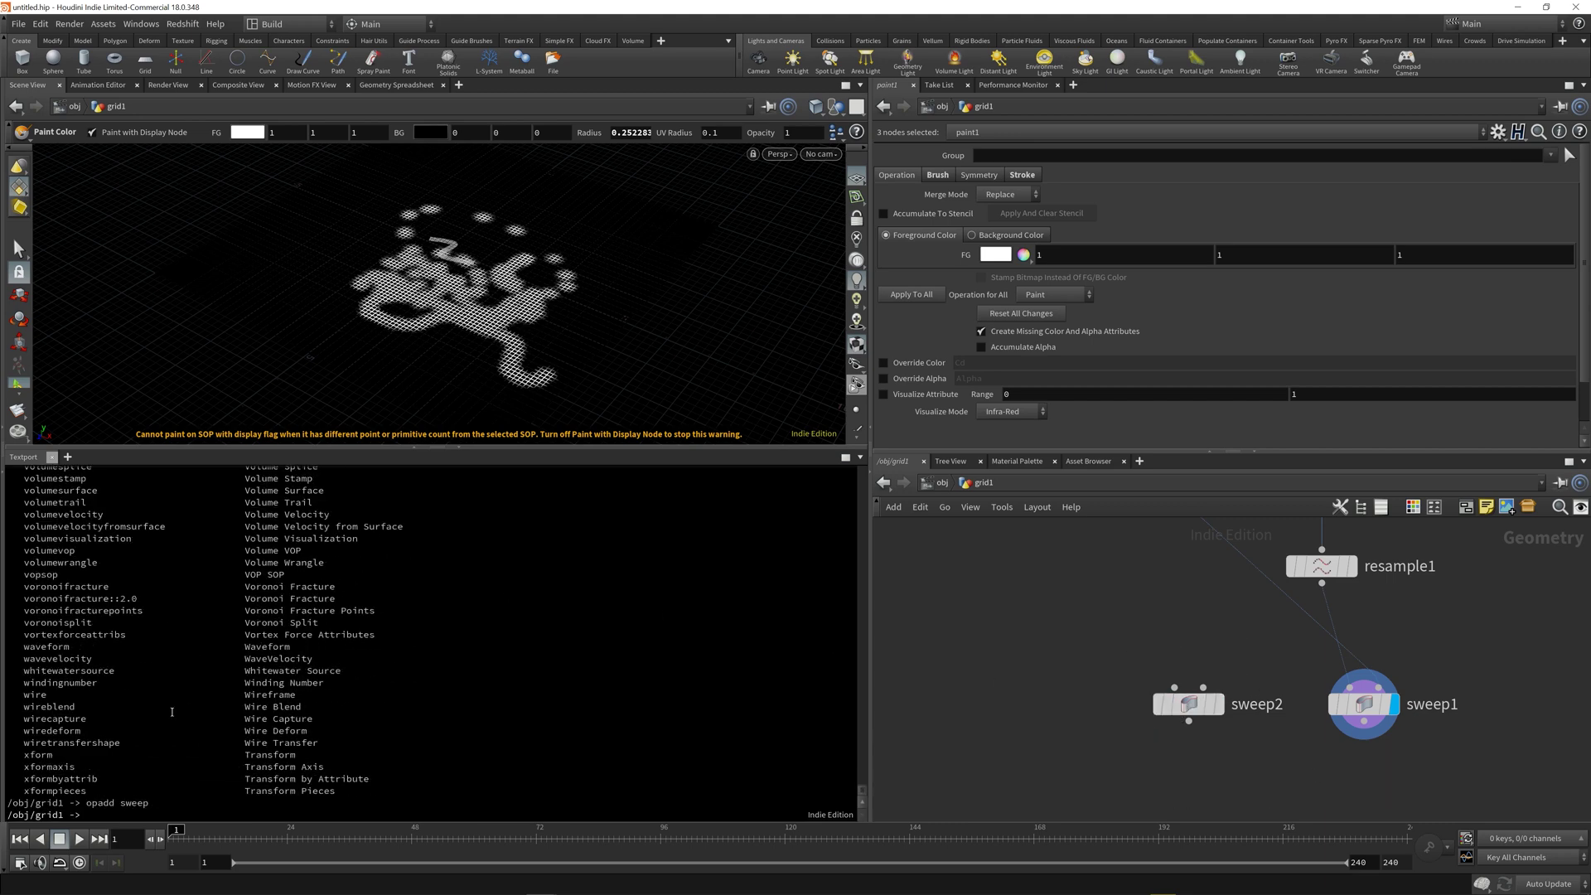
pyautogui.write('opadd -e')
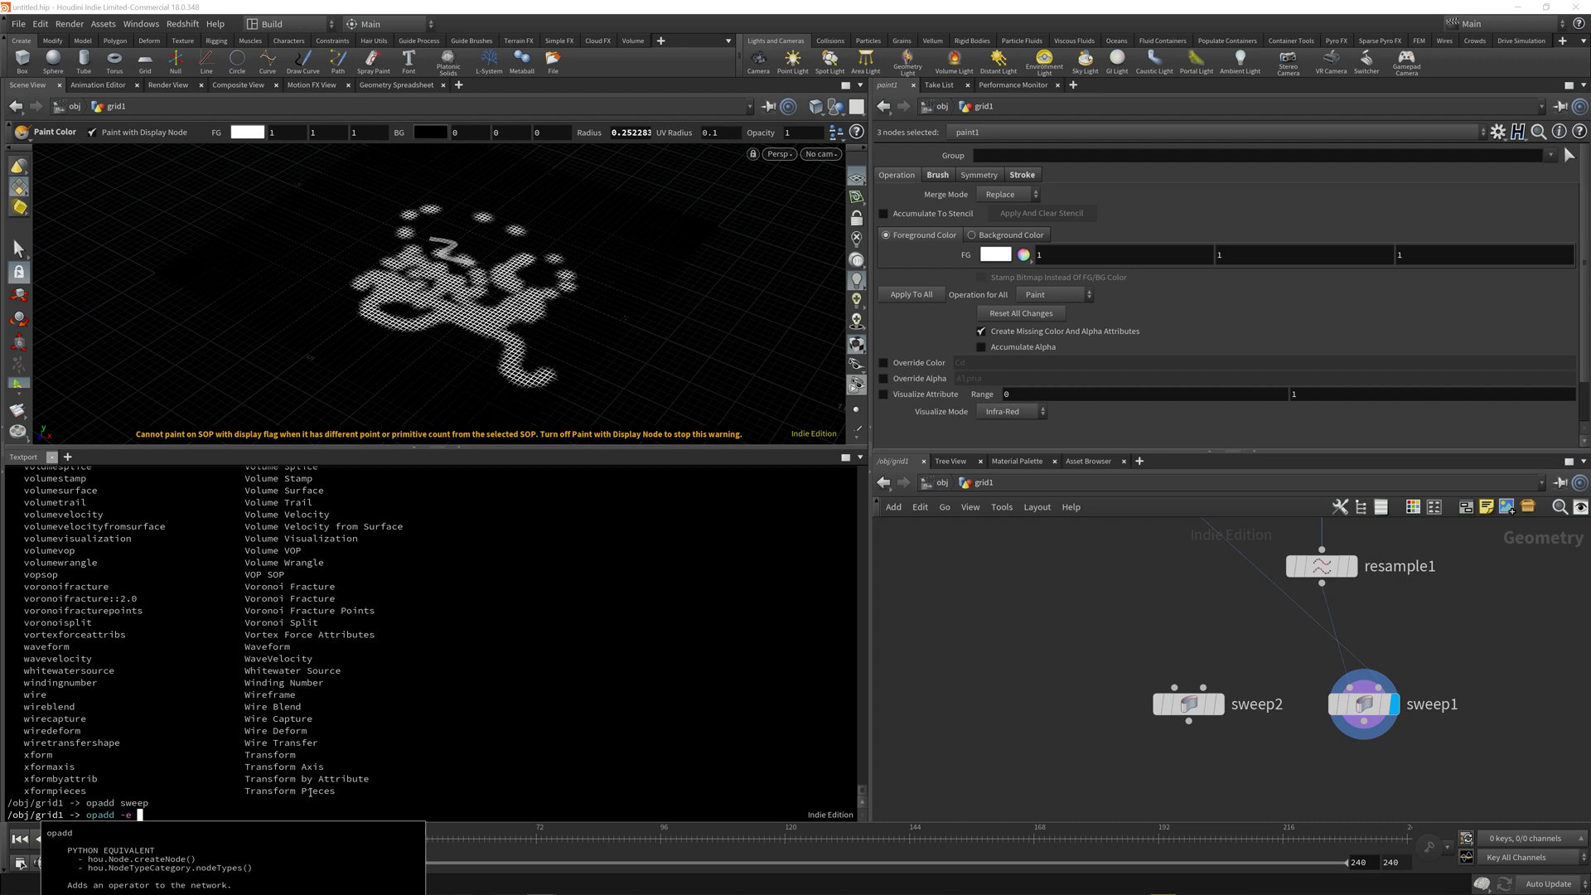
pyautogui.write(' sweep')
pyautogui.press('Return')
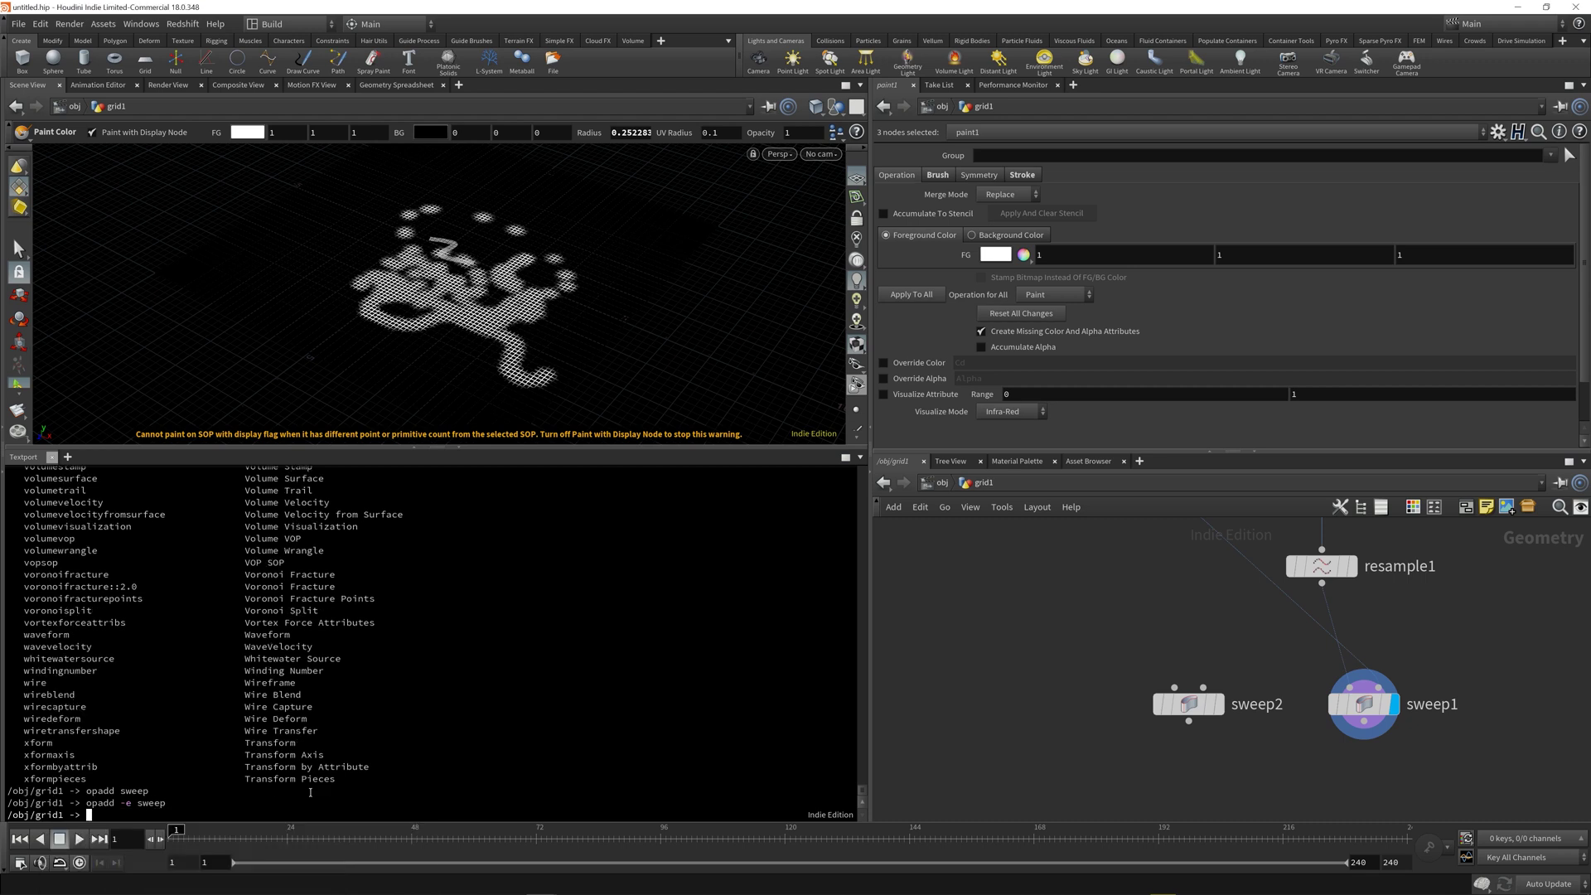
# Select the newly added sweep3 node and place it directly below sweep2.
pyautogui.scroll(-6, 1056, 665)
pyautogui.scroll(6, 995, 640)
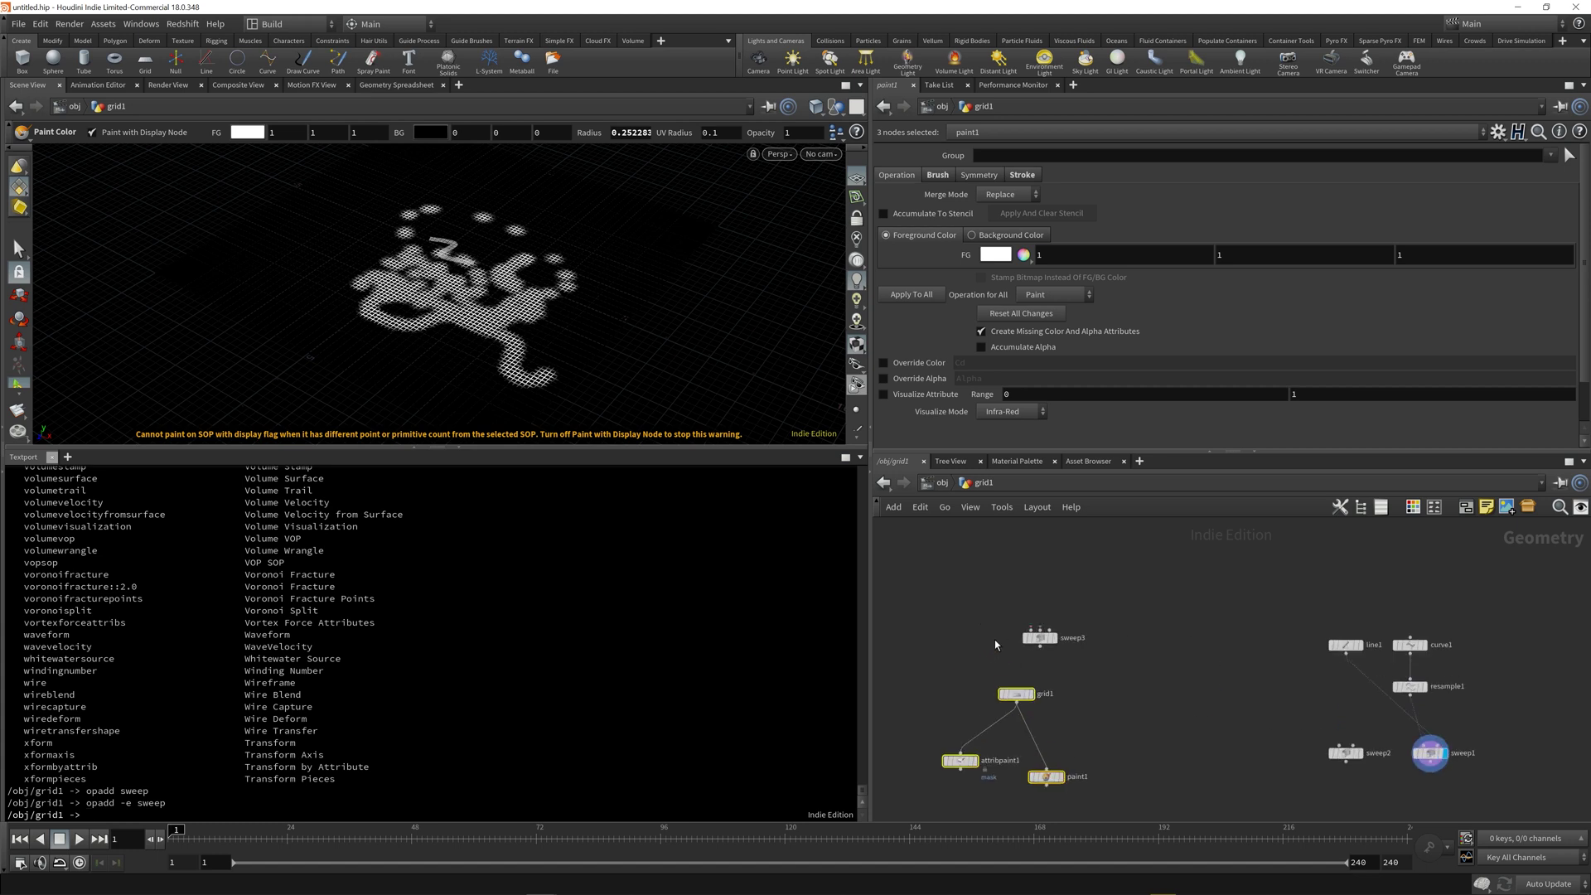
pyautogui.click(1054, 639)
pyautogui.moveTo(1054, 639); pyautogui.dragTo(1310, 718)
pyautogui.moveTo(1487, 810); pyautogui.dragTo(1083, 624, button='middle')
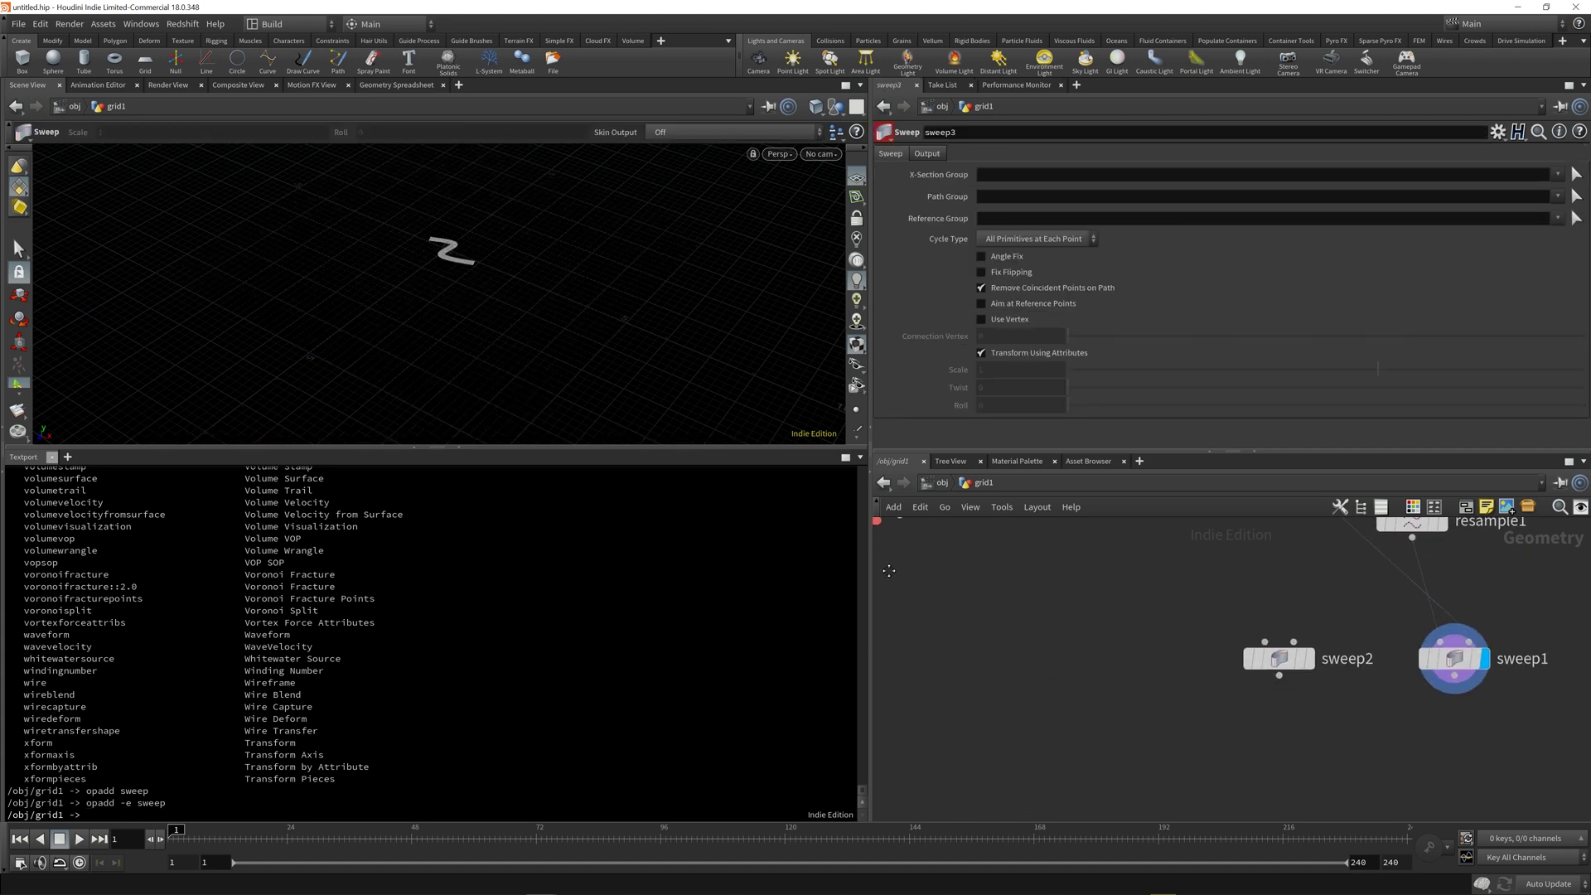
pyautogui.scroll(-4, 1082, 624)
pyautogui.moveTo(1013, 574); pyautogui.dragTo(1166, 669)
pyautogui.scroll(4, 1167, 669)
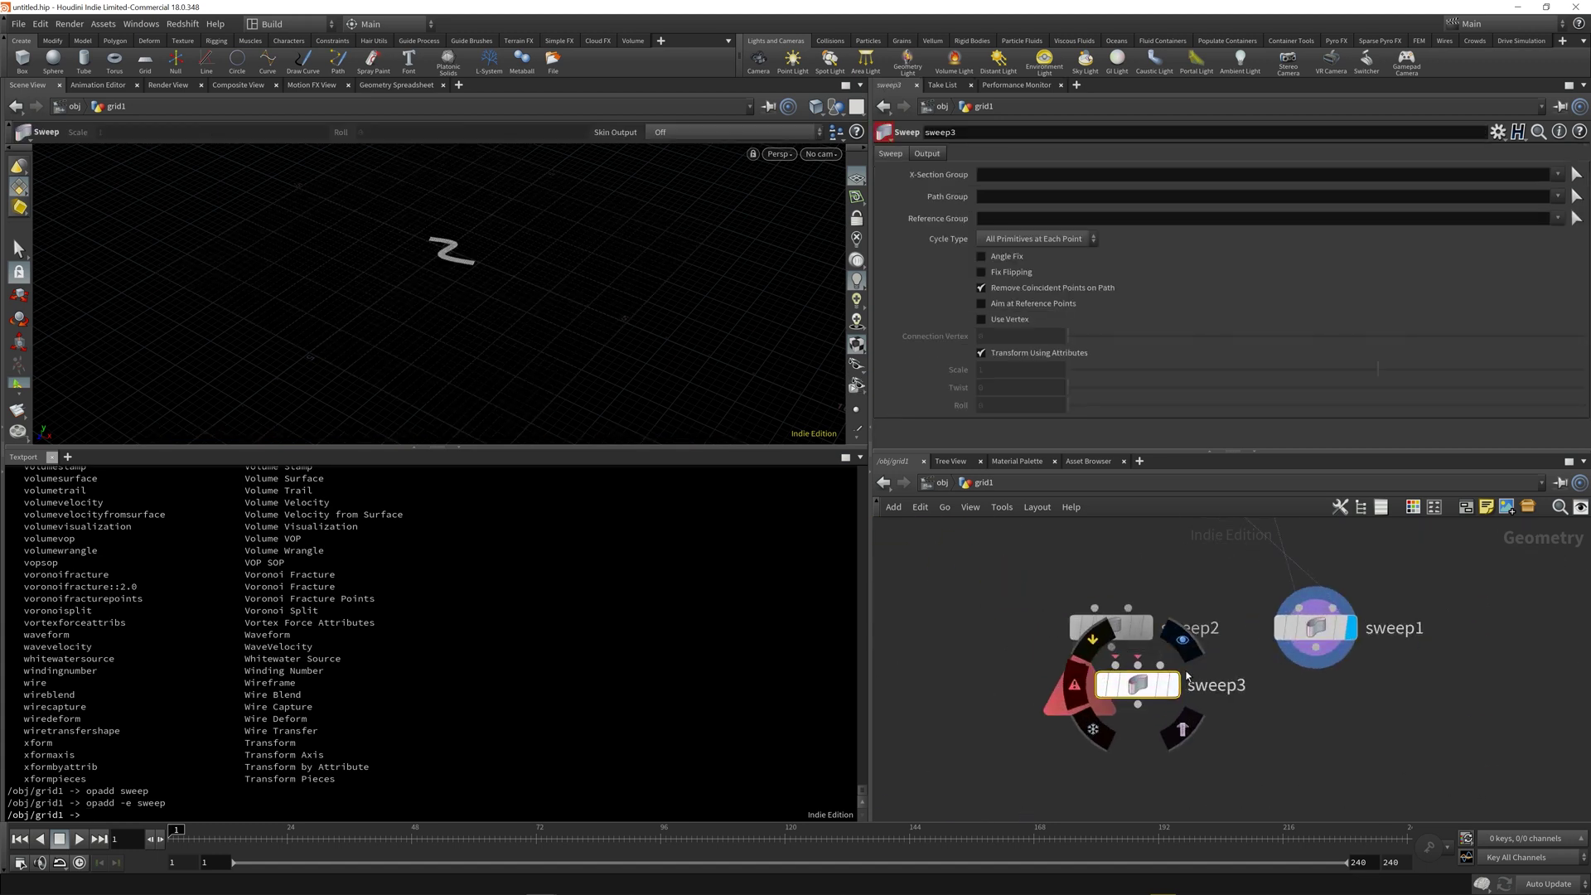
pyautogui.moveTo(1129, 727); pyautogui.dragTo(1119, 734)
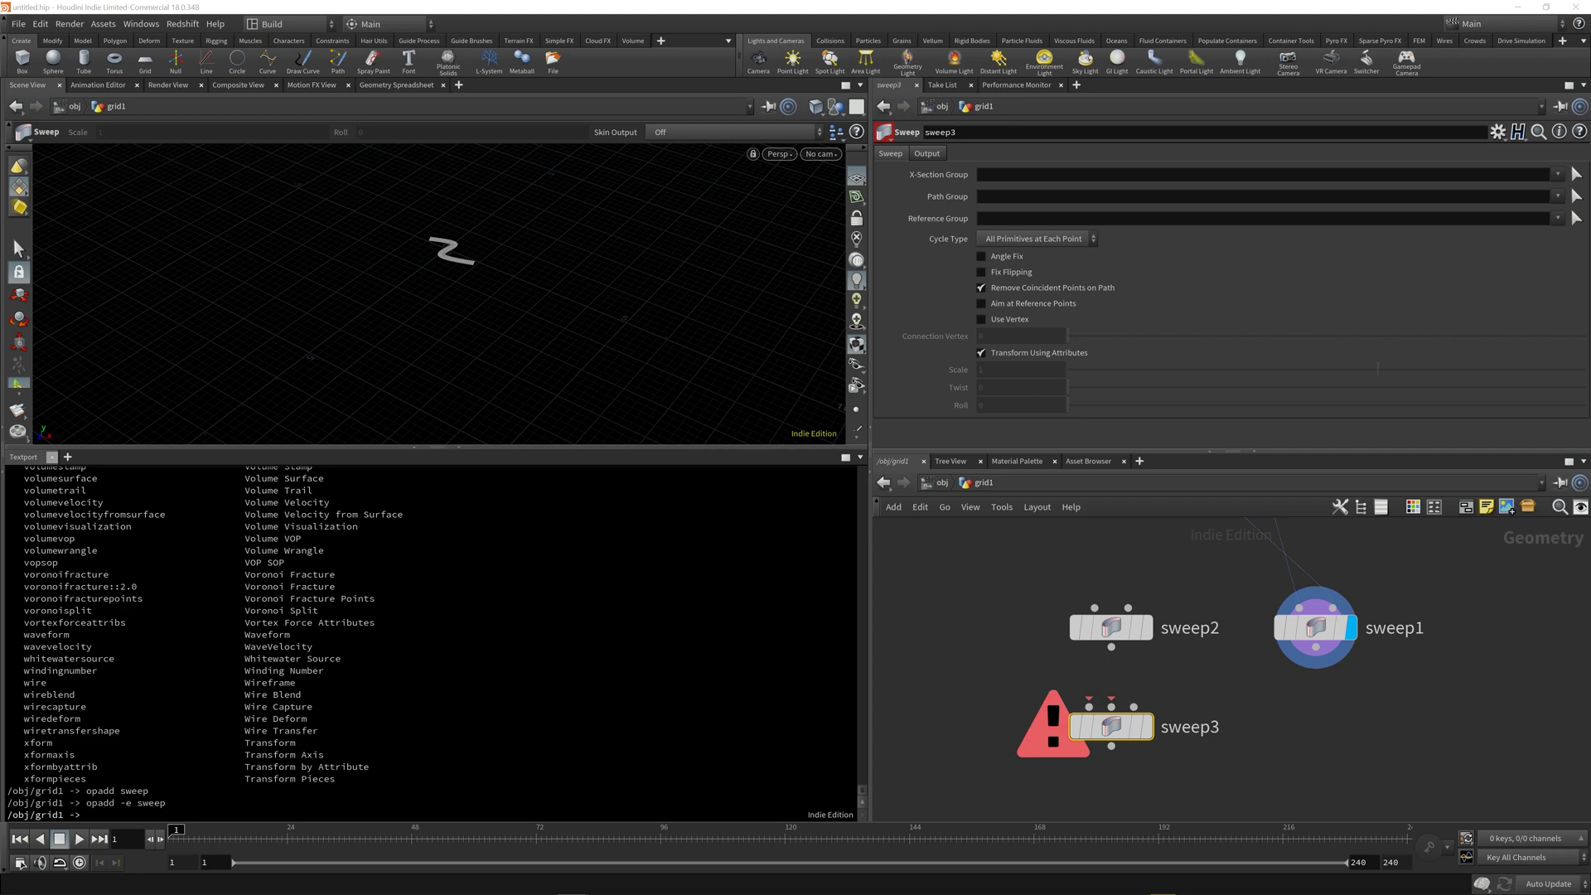
# Switch to the browser's opadd HScript documentation and read the description of the -e option.
pyautogui.moveTo(1590, 91); pyautogui.dragTo(709, 175)
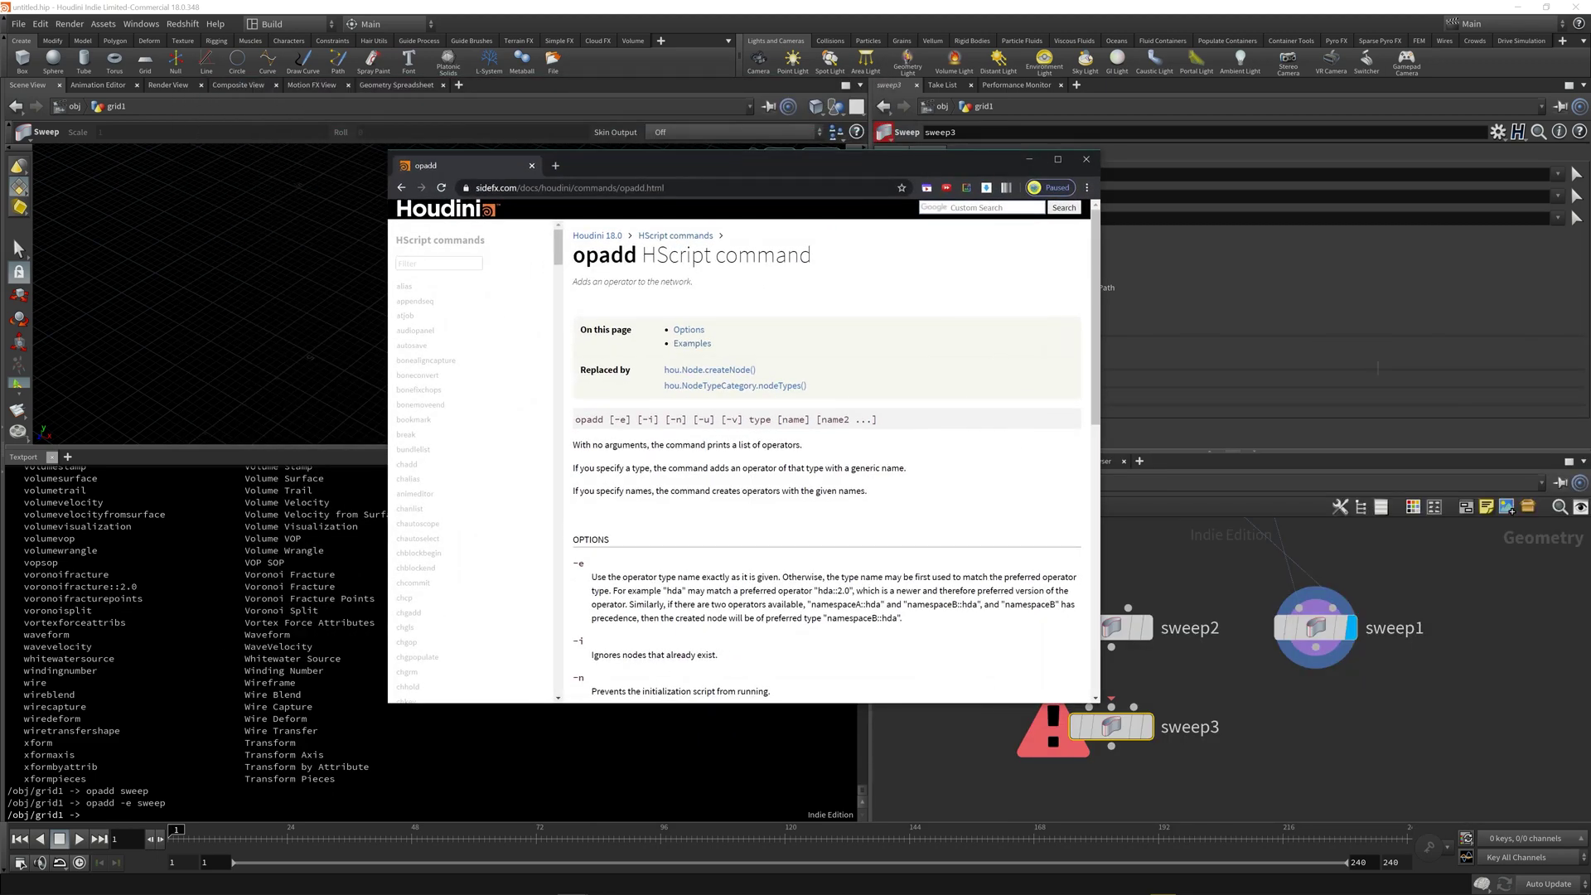
pyautogui.moveTo(791, 577); pyautogui.dragTo(818, 577)
pyautogui.moveTo(596, 576); pyautogui.dragTo(740, 577)
pyautogui.click(740, 577)
pyautogui.moveTo(819, 591); pyautogui.dragTo(837, 591)
# Return to the Textport operator list and examine the versioned uvlayout and uvflatten entries.
pyautogui.scroll(4, 91, 787)
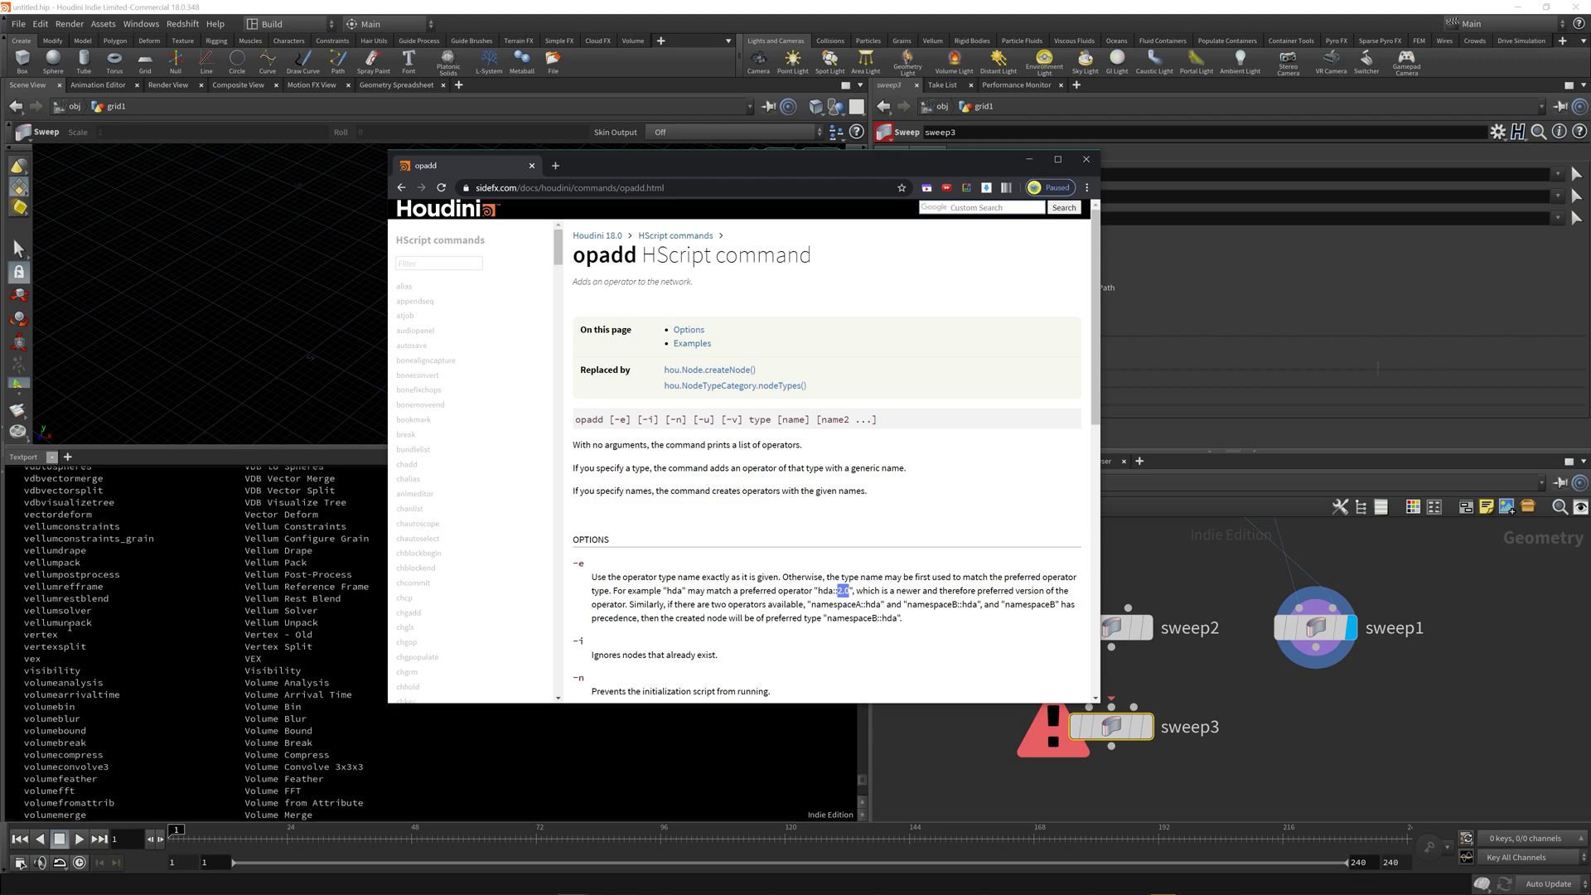
pyautogui.scroll(15, 75, 610)
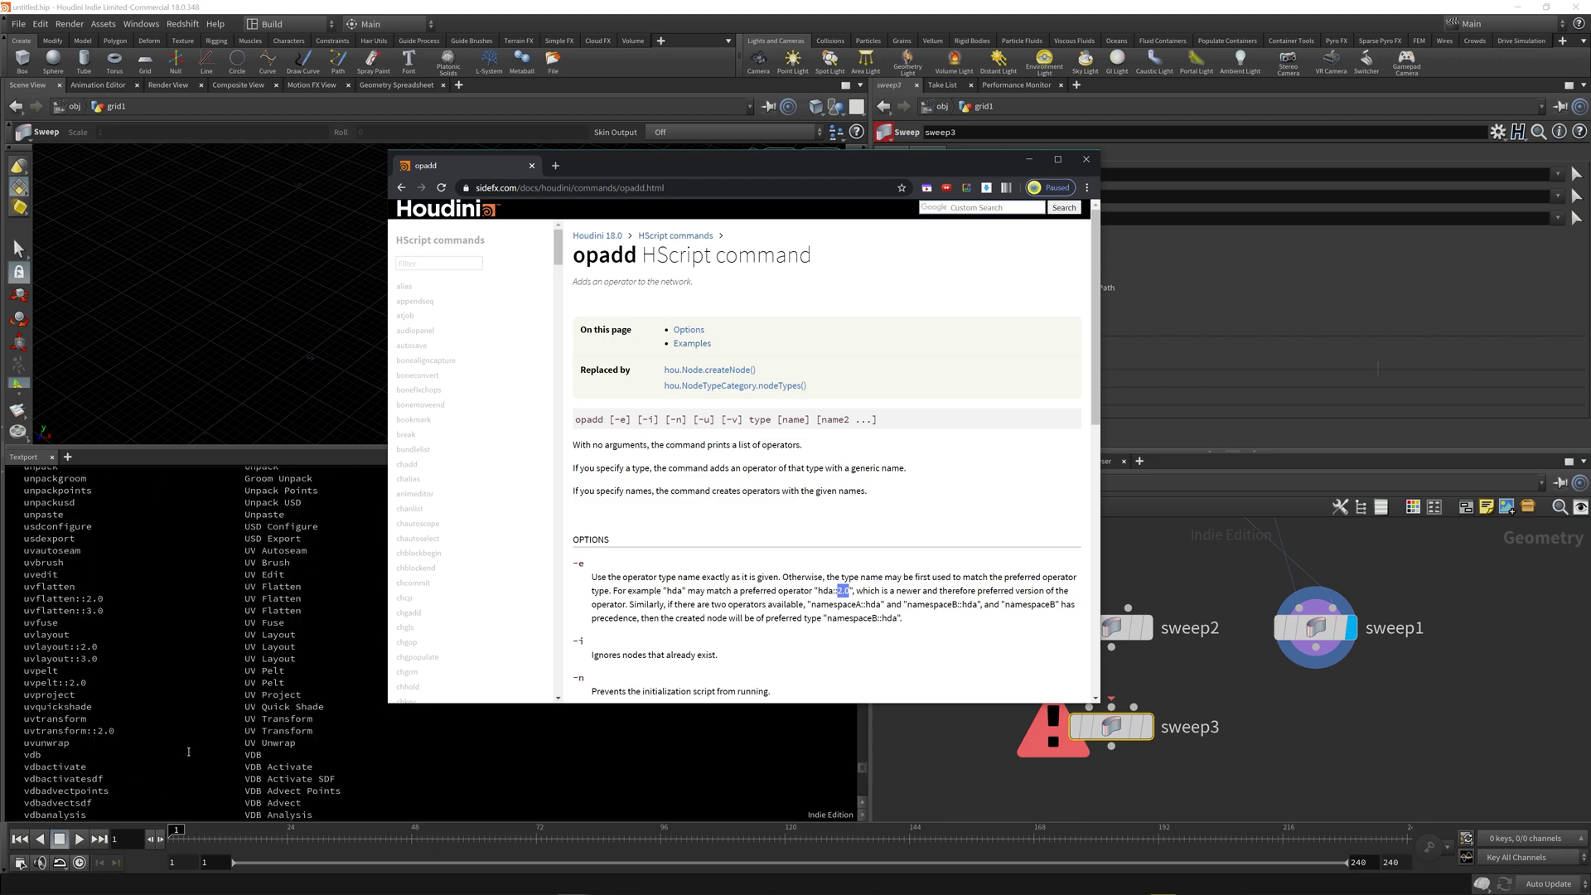
pyautogui.moveTo(35, 633)
pyautogui.mouseDown()
pyautogui.moveTo(75, 635)
pyautogui.moveTo(21, 636)
pyautogui.moveTo(78, 637)
pyautogui.moveTo(23, 636)
pyautogui.mouseUp()
pyautogui.click(22, 637)
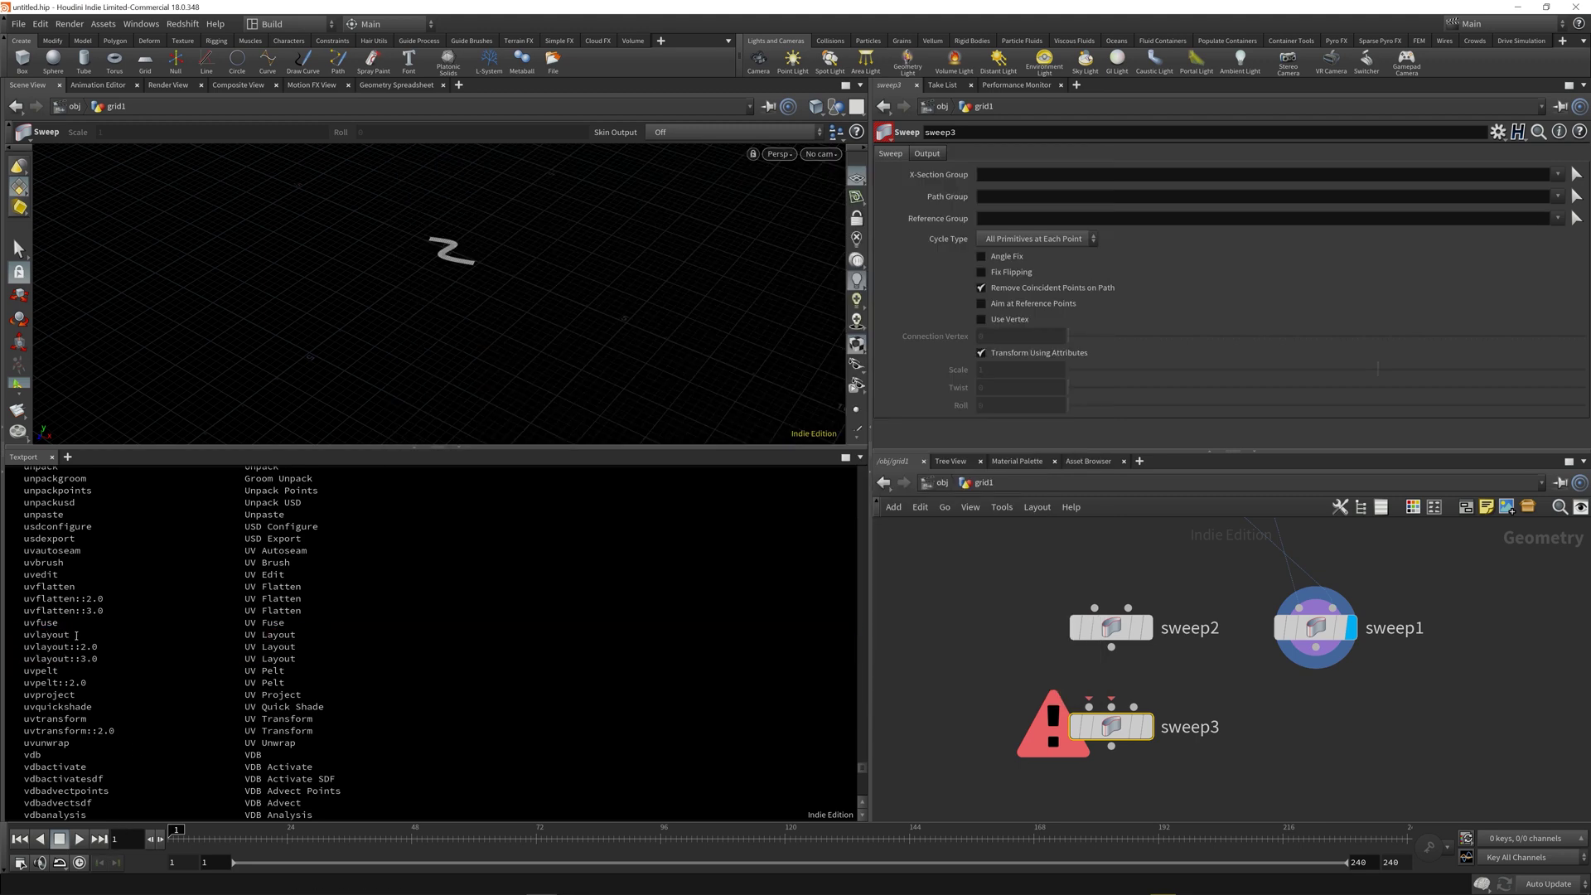
pyautogui.moveTo(75, 598)
pyautogui.mouseDown()
pyautogui.moveTo(88, 611)
pyautogui.moveTo(76, 598)
pyautogui.mouseUp()
pyautogui.click(20, 598)
# Add the older UV Layout version to grid1 by running opadd uvlayout::2.0 in the Textport.
pyautogui.scroll(-20, 378, 731)
pyautogui.scroll(-5, 378, 731)
pyautogui.write('opad')
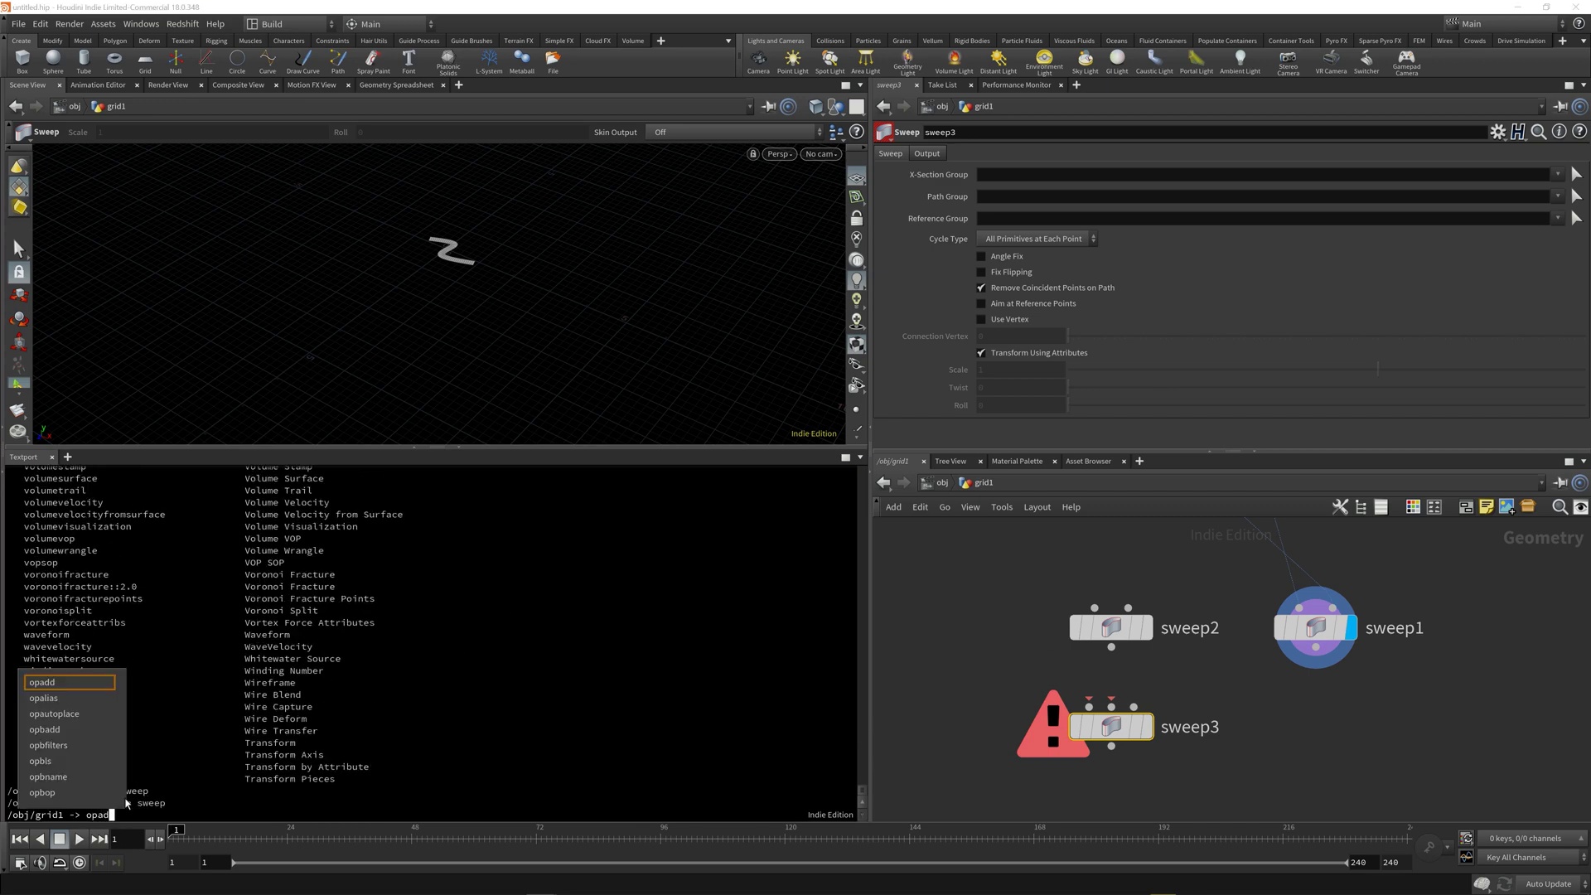
pyautogui.write('d uvlay')
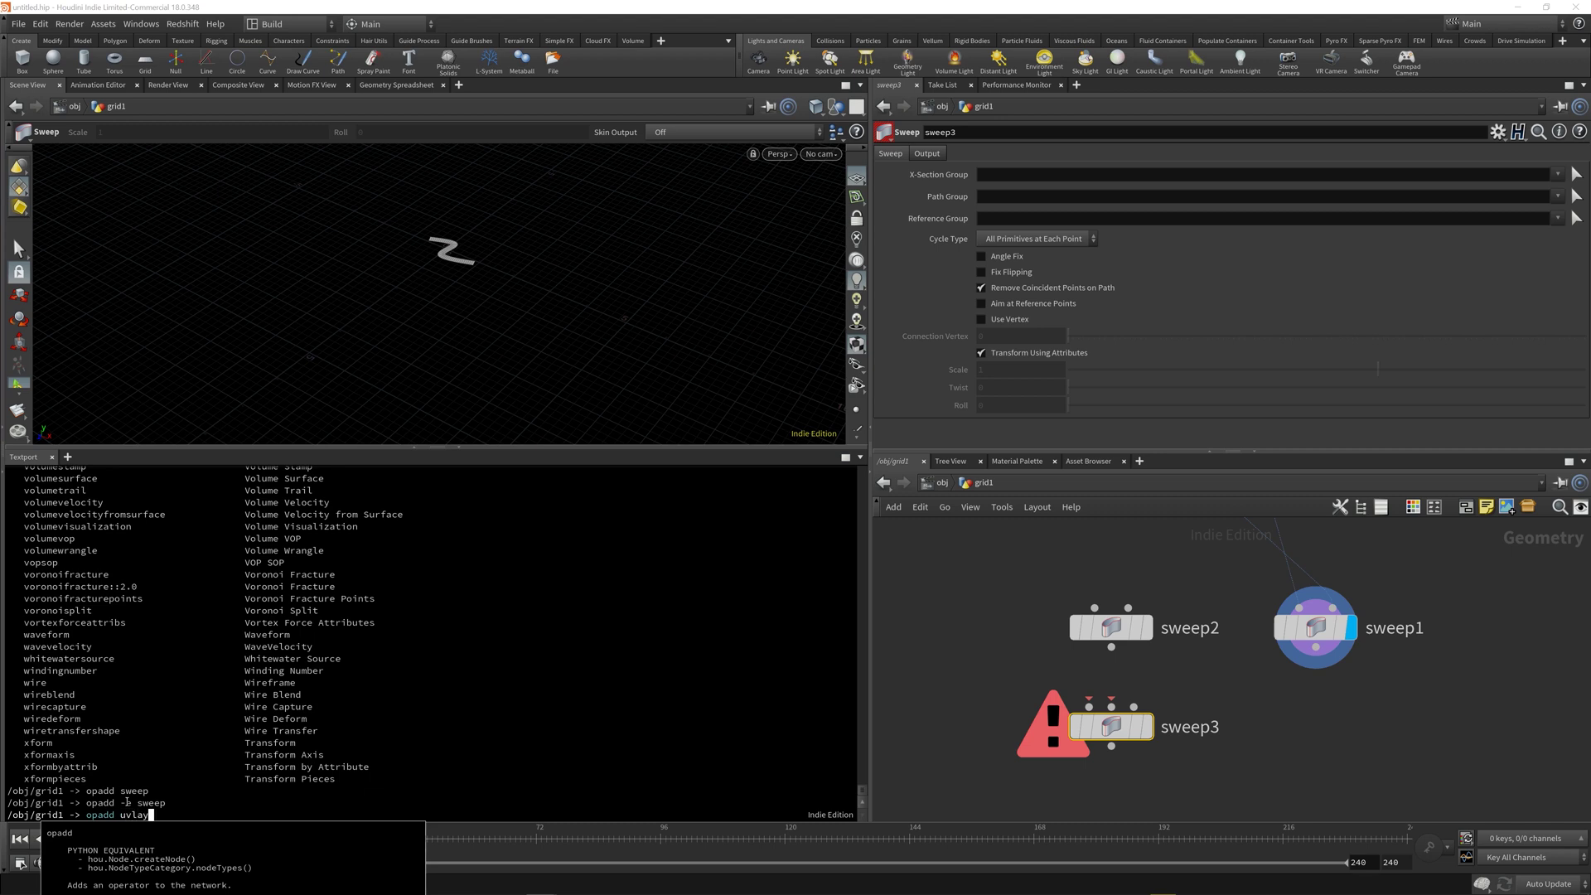
pyautogui.write('out::2.0')
pyautogui.press('Return')
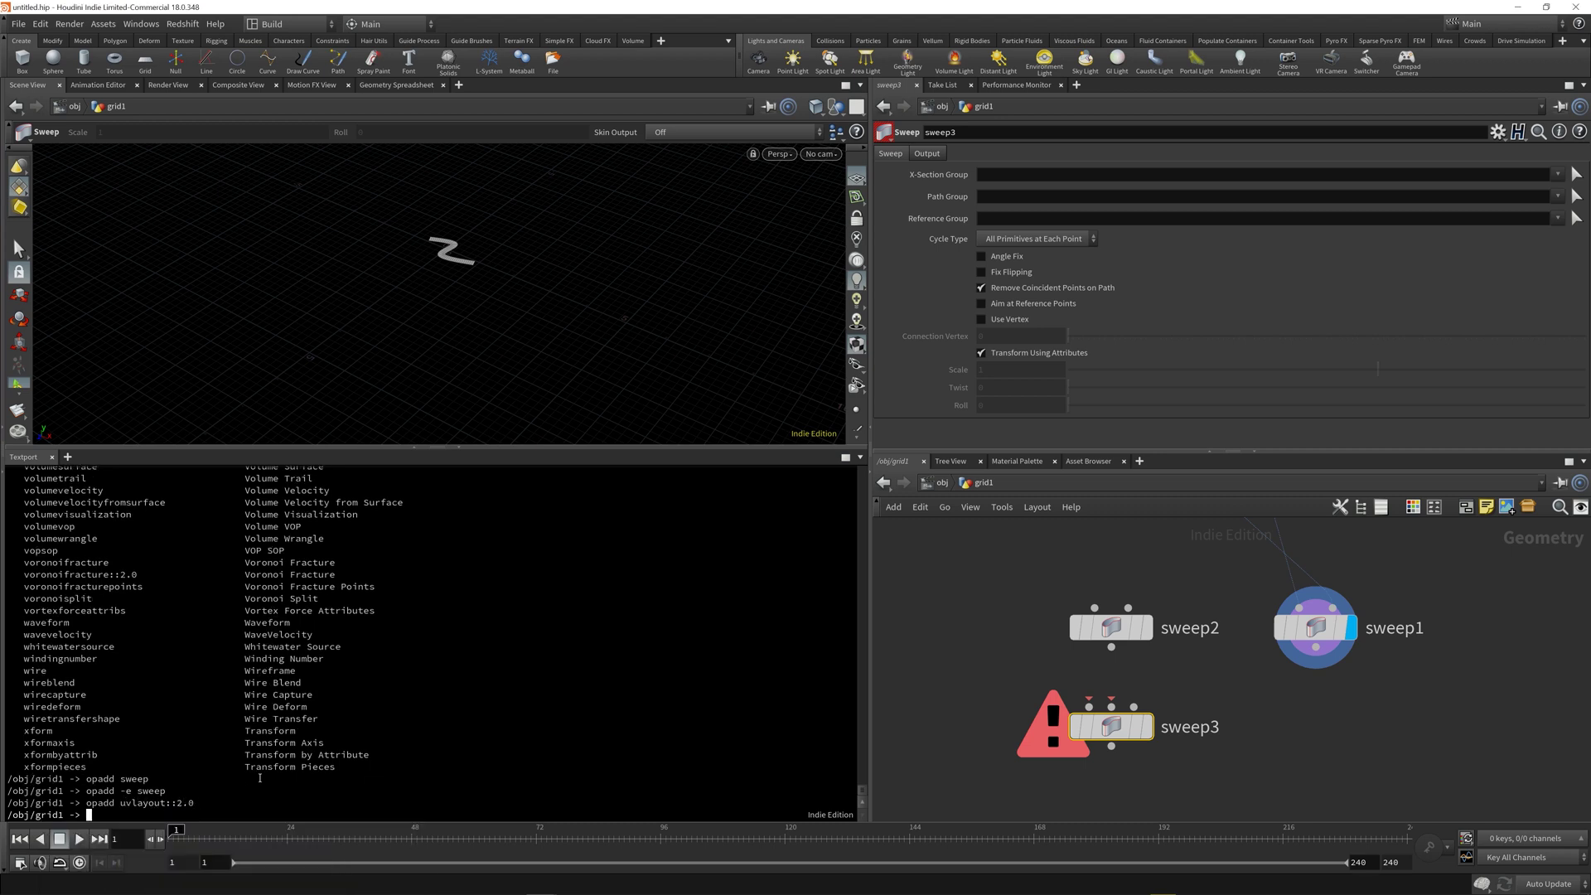
# Move the new uvlayout1 node clear of the grid nodes and show its node info to check the operator version.
pyautogui.scroll(-10, 1059, 651)
pyautogui.moveTo(981, 610); pyautogui.dragTo(997, 668, button='middle')
pyautogui.scroll(7, 998, 668)
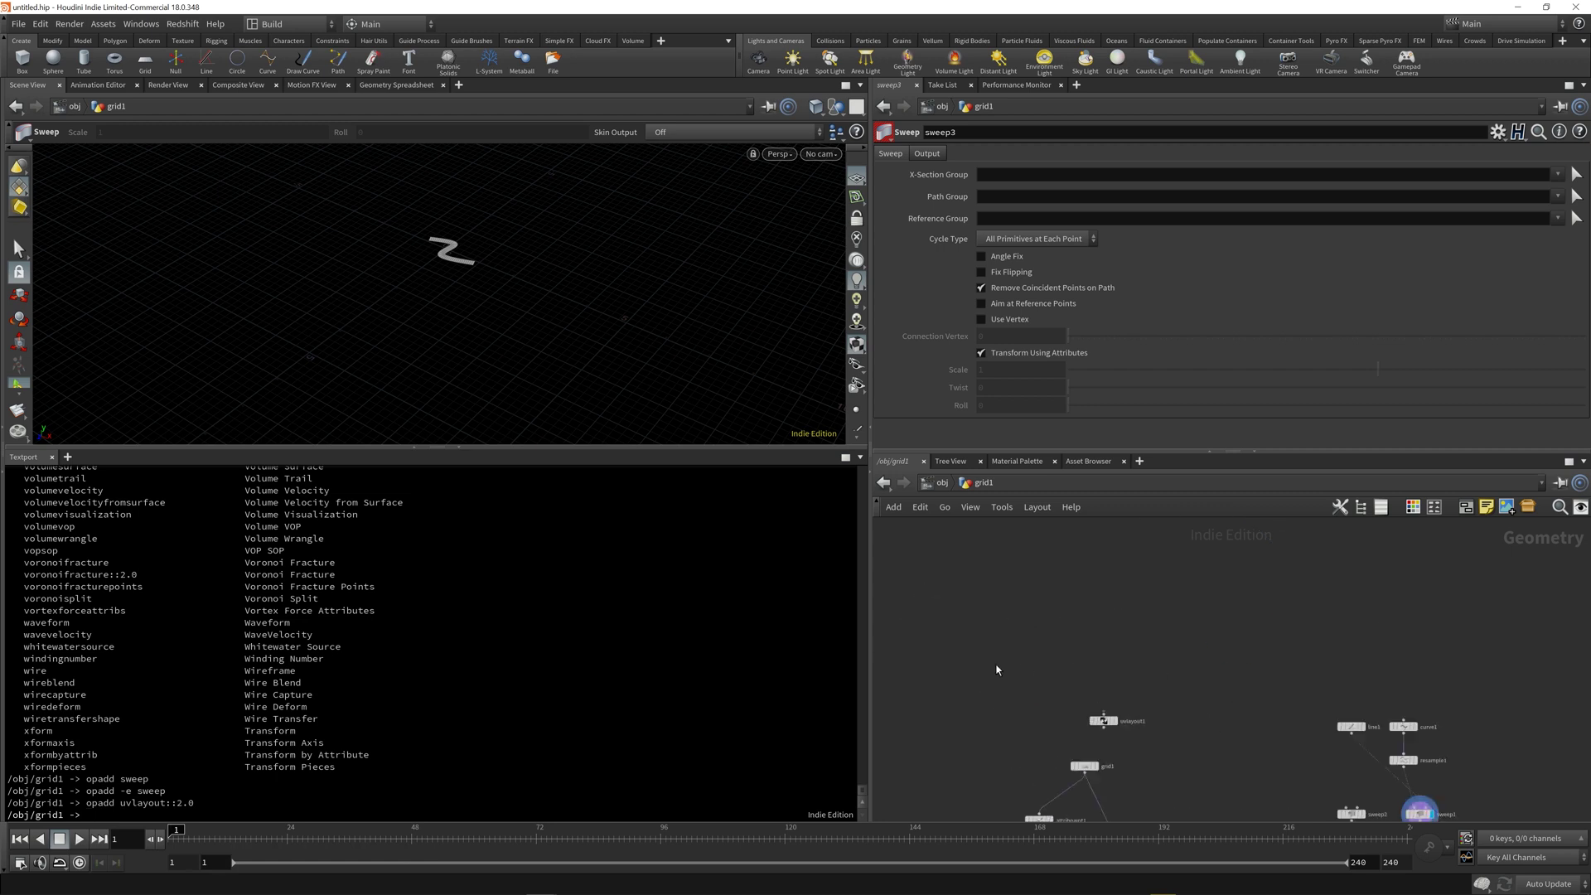
pyautogui.moveTo(1224, 751); pyautogui.dragTo(1180, 703, button='middle')
pyautogui.moveTo(1034, 647); pyautogui.dragTo(1144, 691)
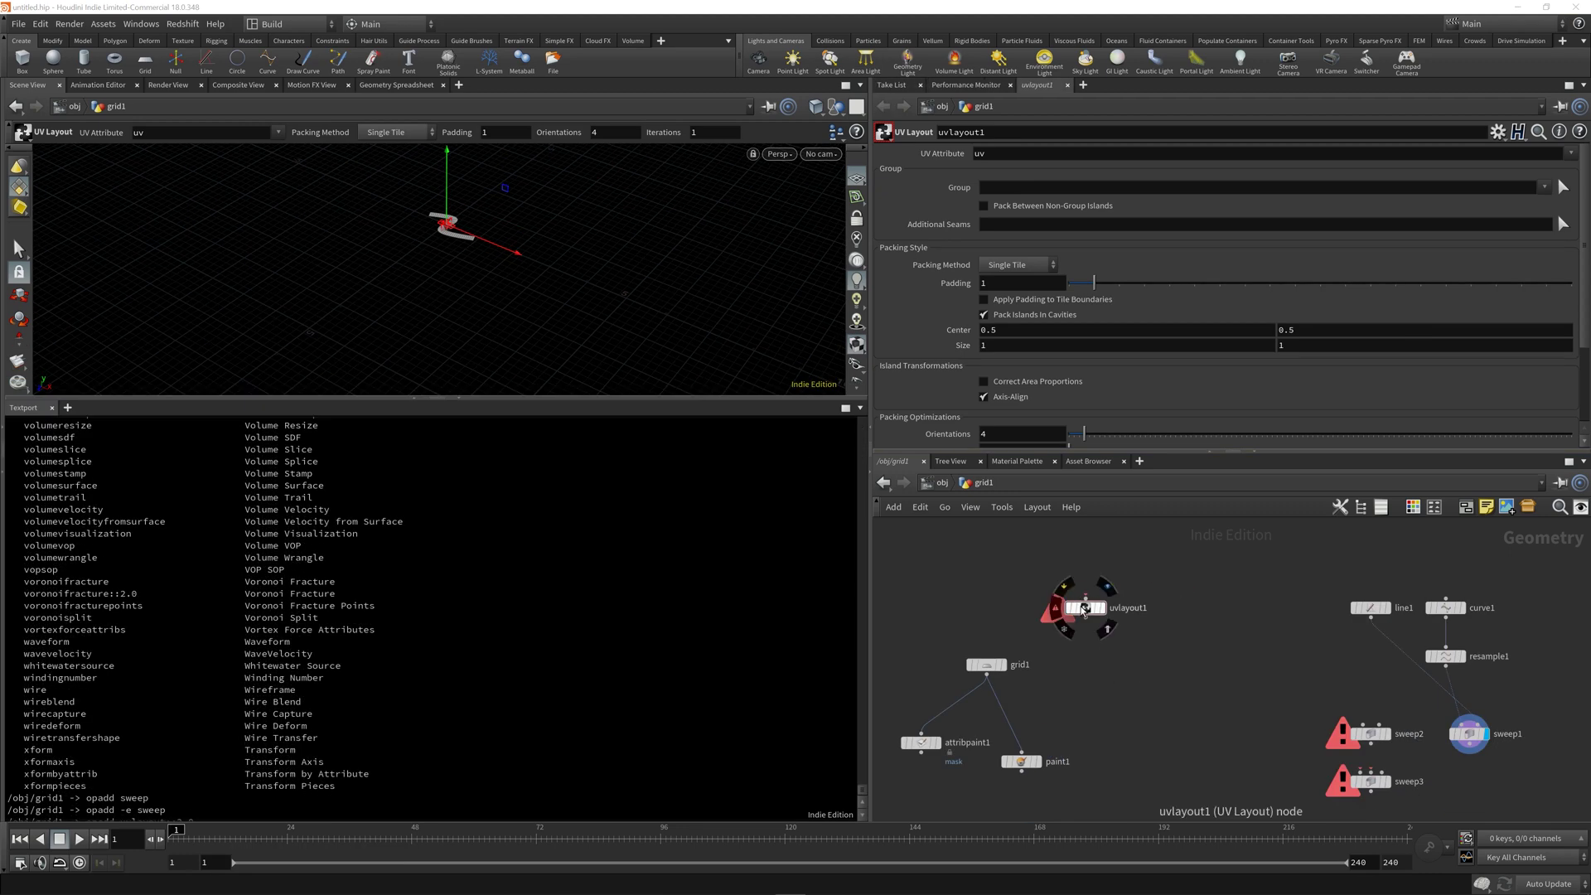
pyautogui.middleClick(1082, 610)
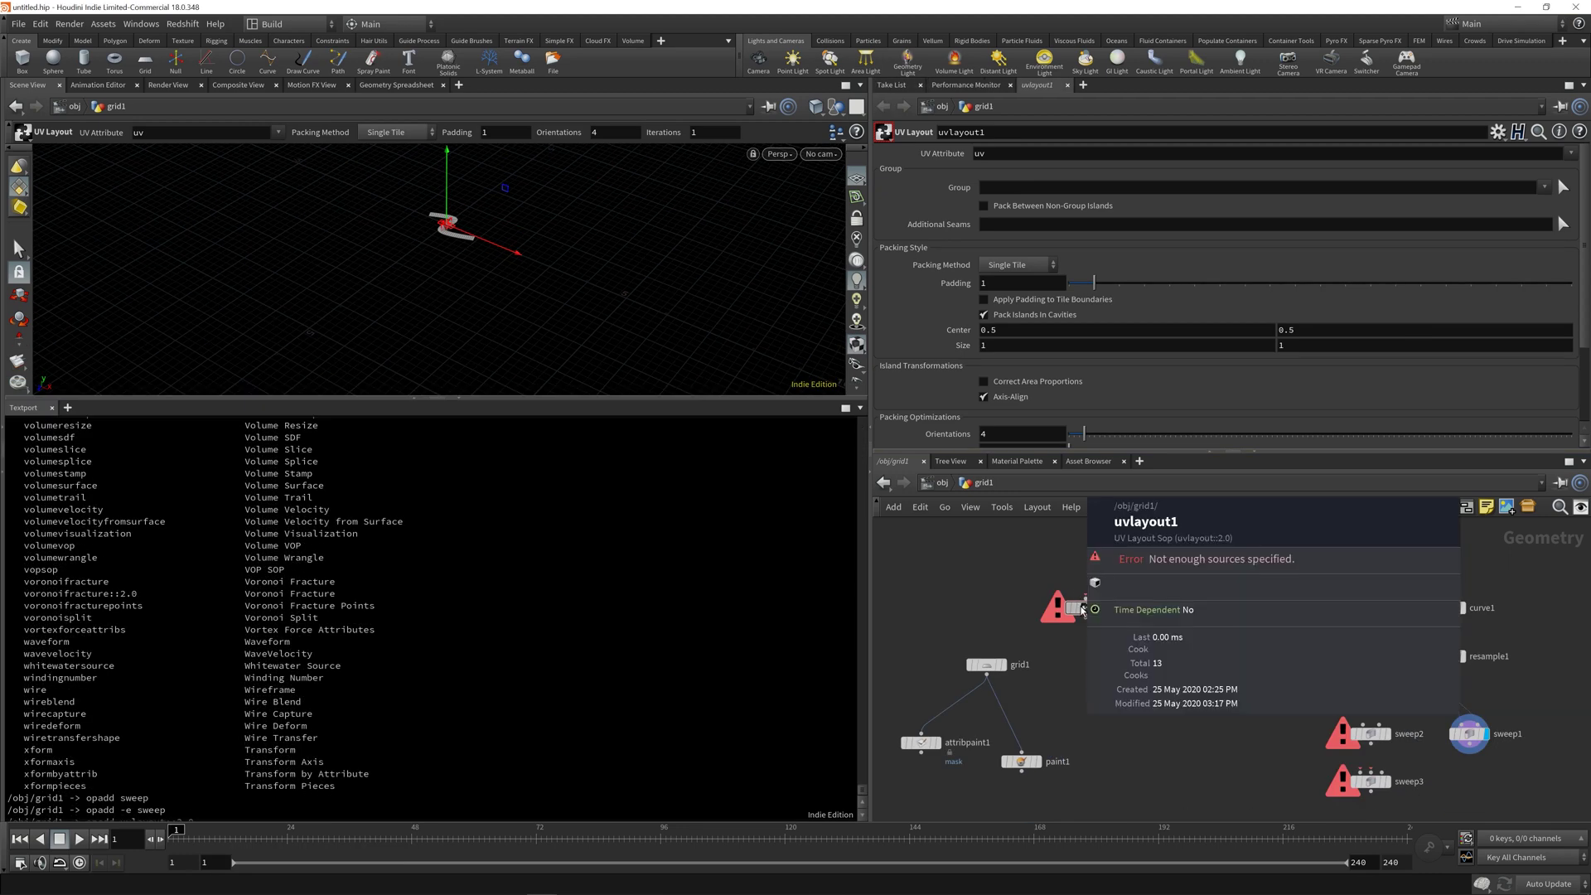
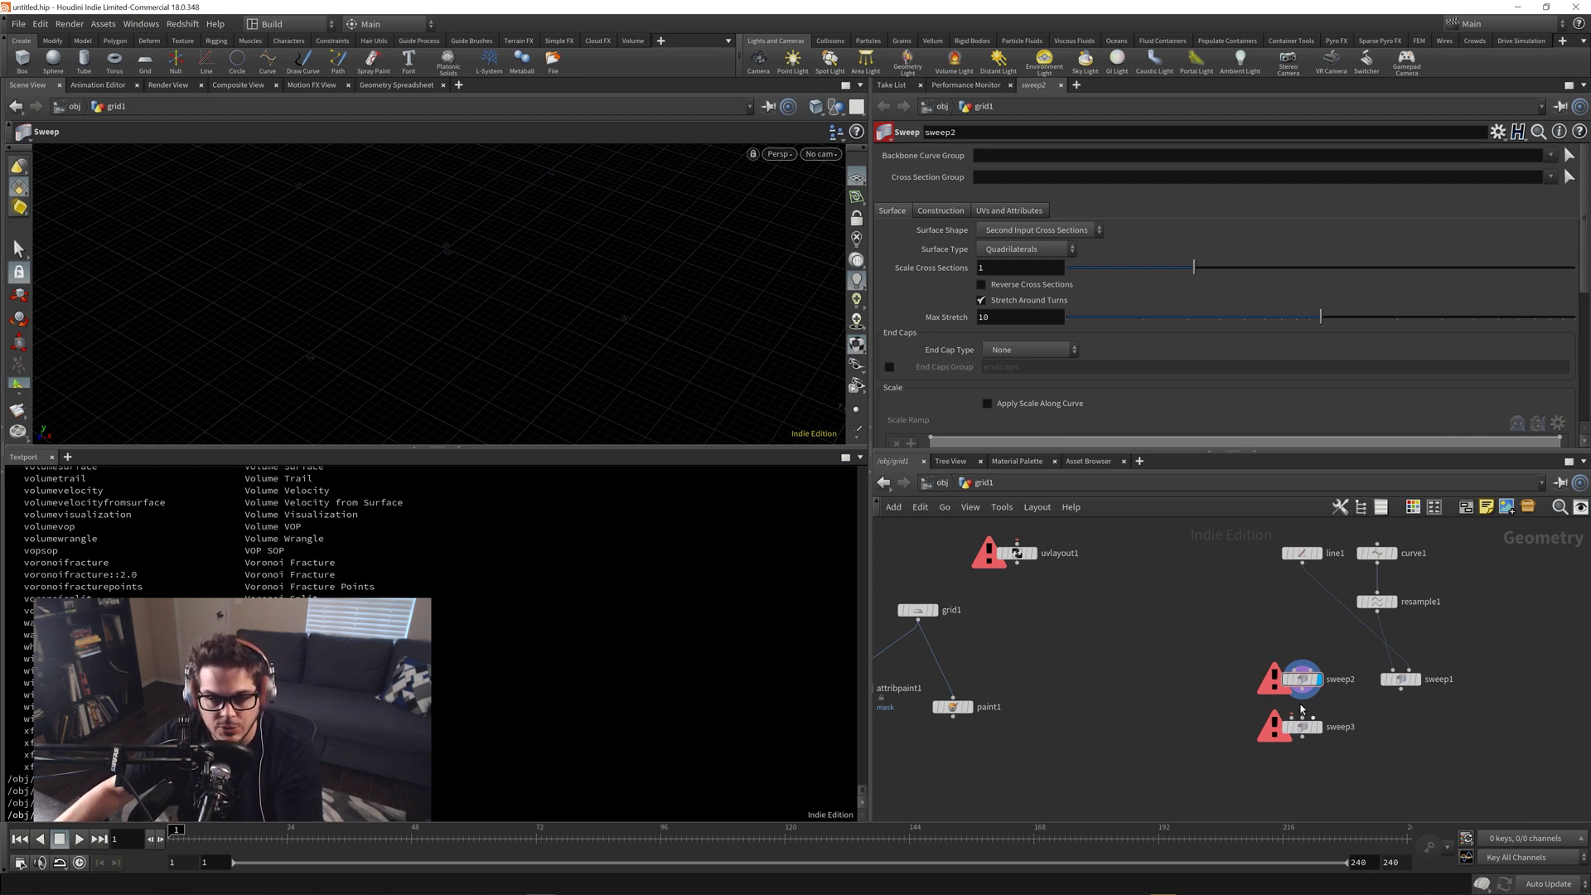
# Set the TAB menu operator namespace filtering to Show All Operators in the Shelf Tools and Tab Menu preferences and accept it.
pyautogui.click(18, 25)
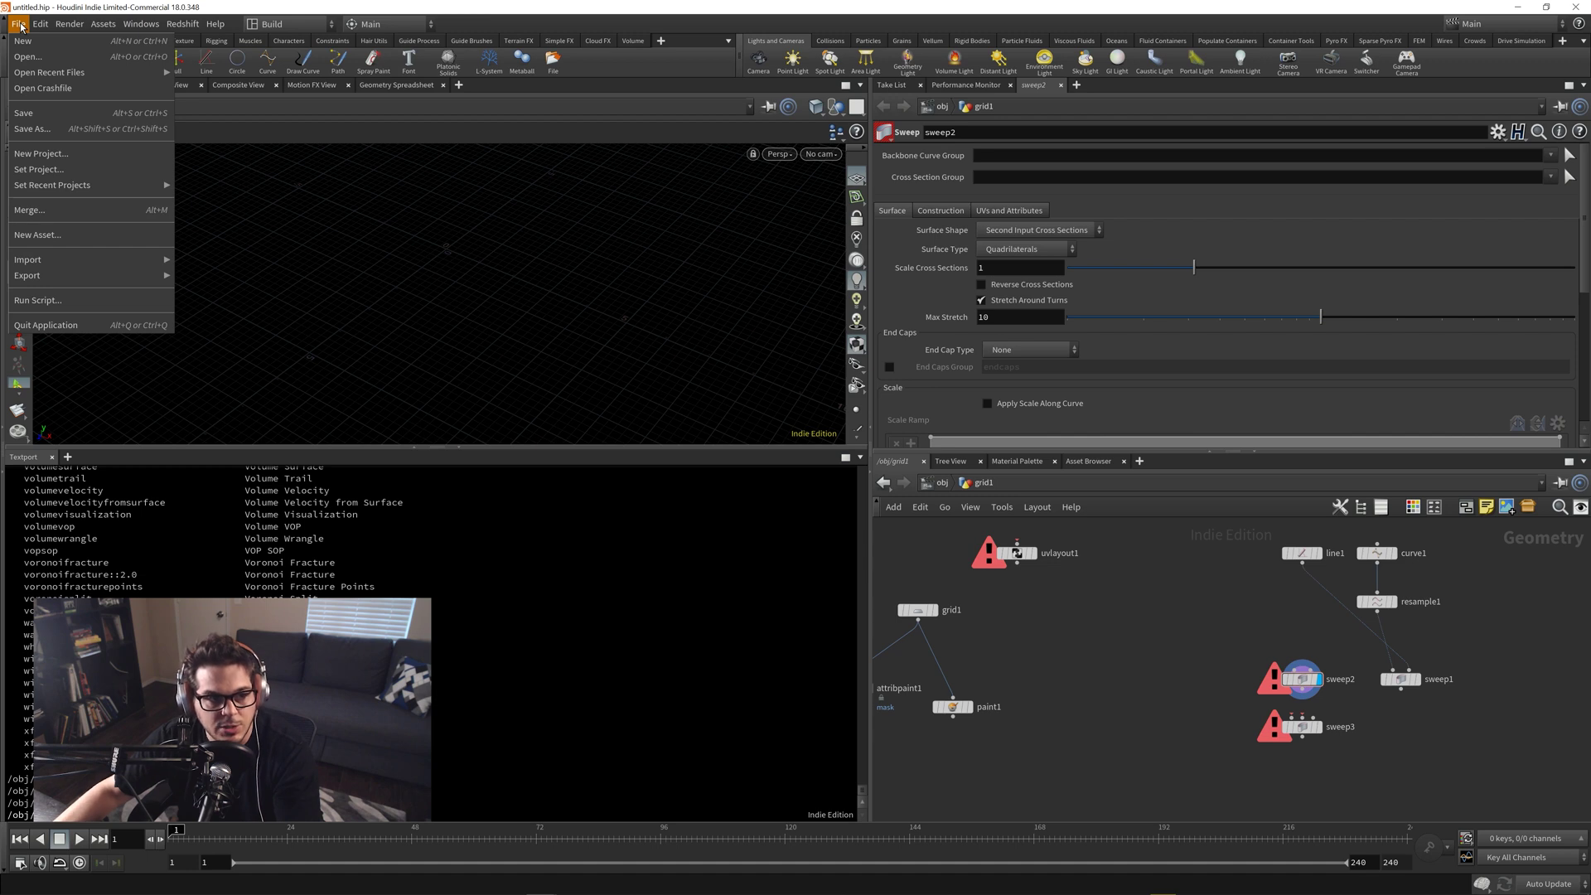
pyautogui.click(21, 27)
pyautogui.click(40, 24)
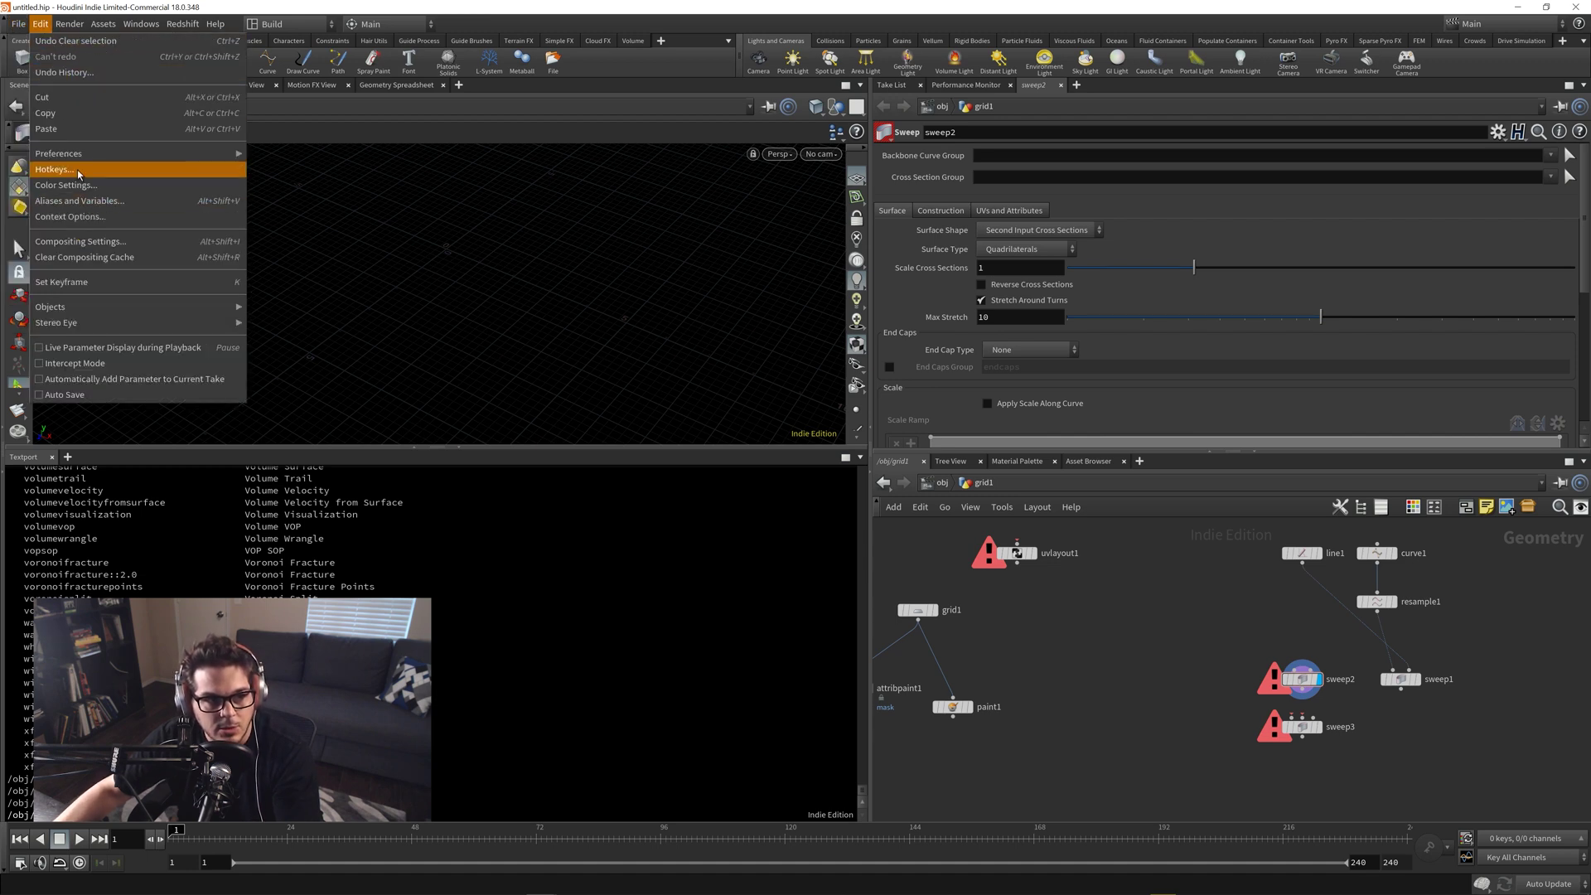
pyautogui.moveTo(83, 155)
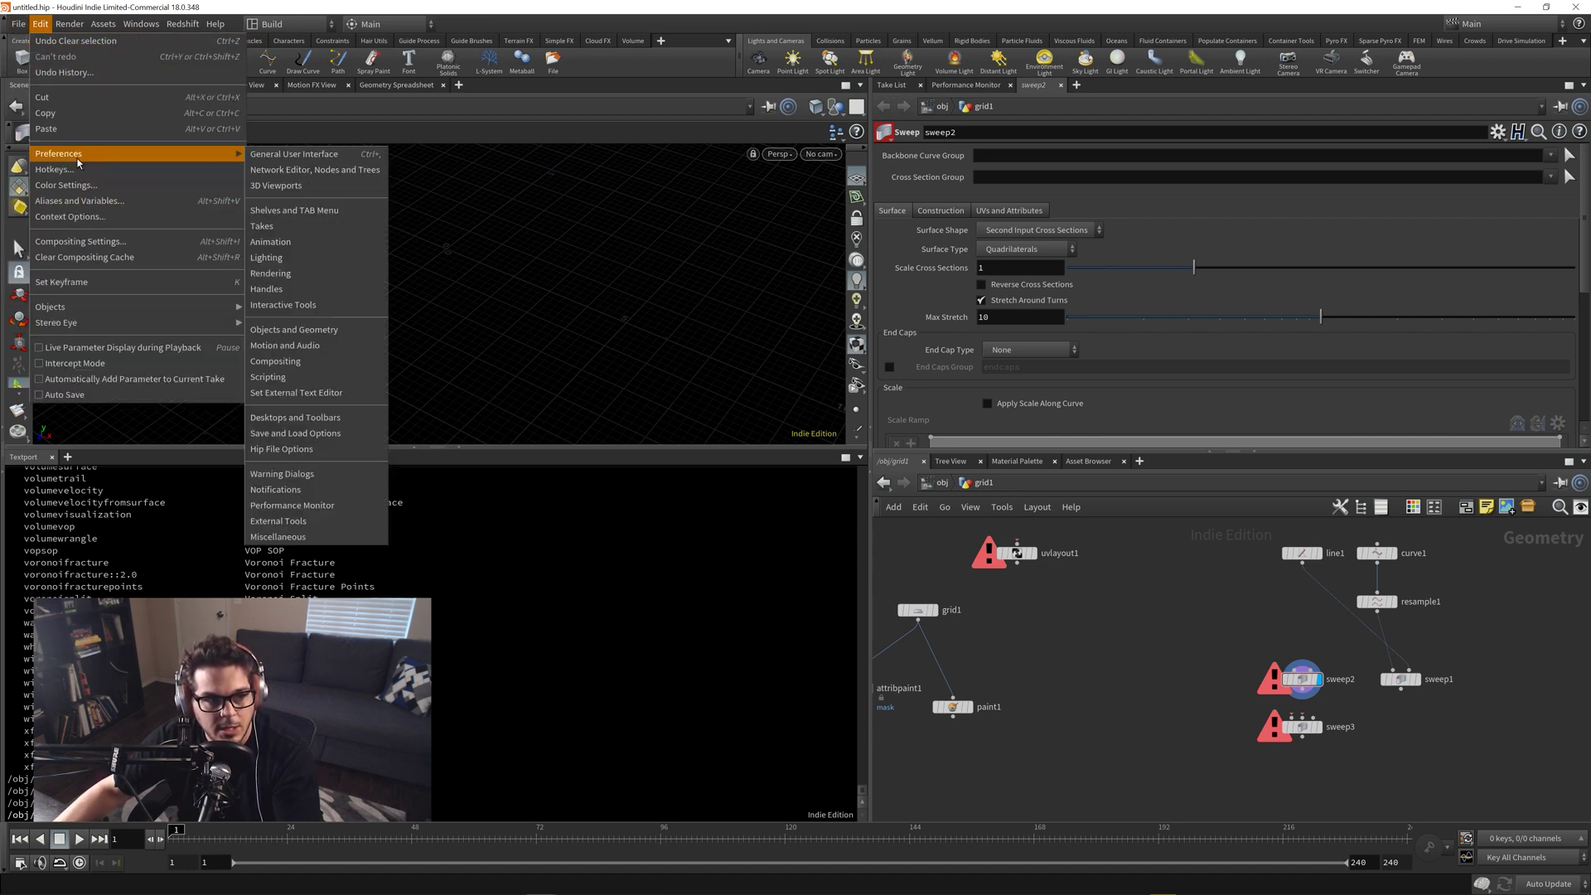
pyautogui.click(309, 213)
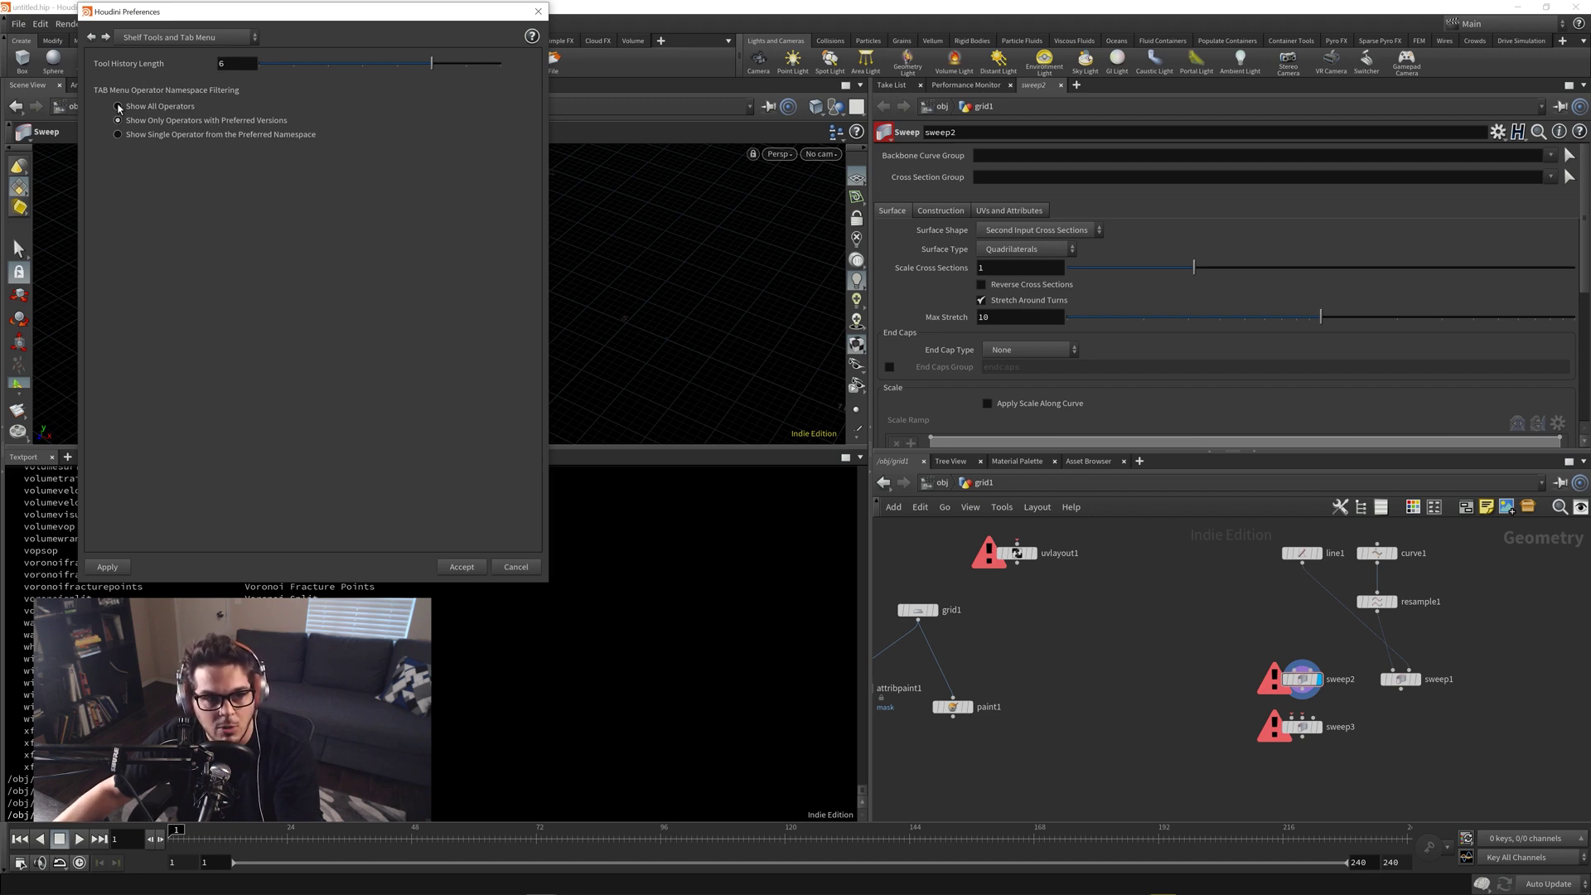
pyautogui.click(462, 567)
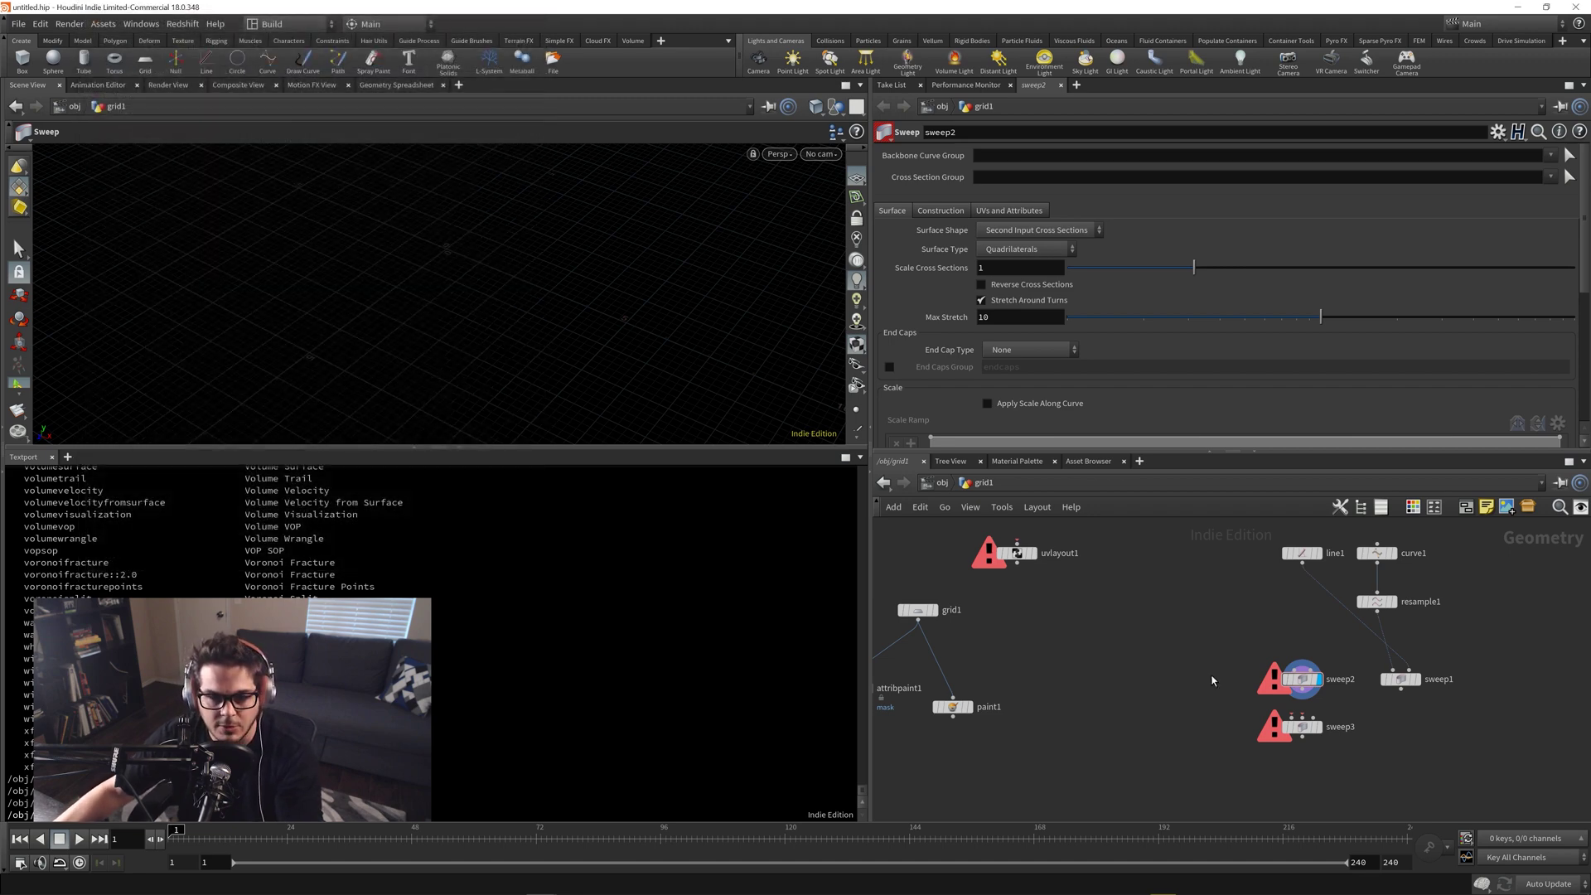
# Search the operators for sweep and add the newer Sweep, the second Sweep (Utility) entry, in the empty area below the existing sweep nodes.
pyautogui.press('Tab')
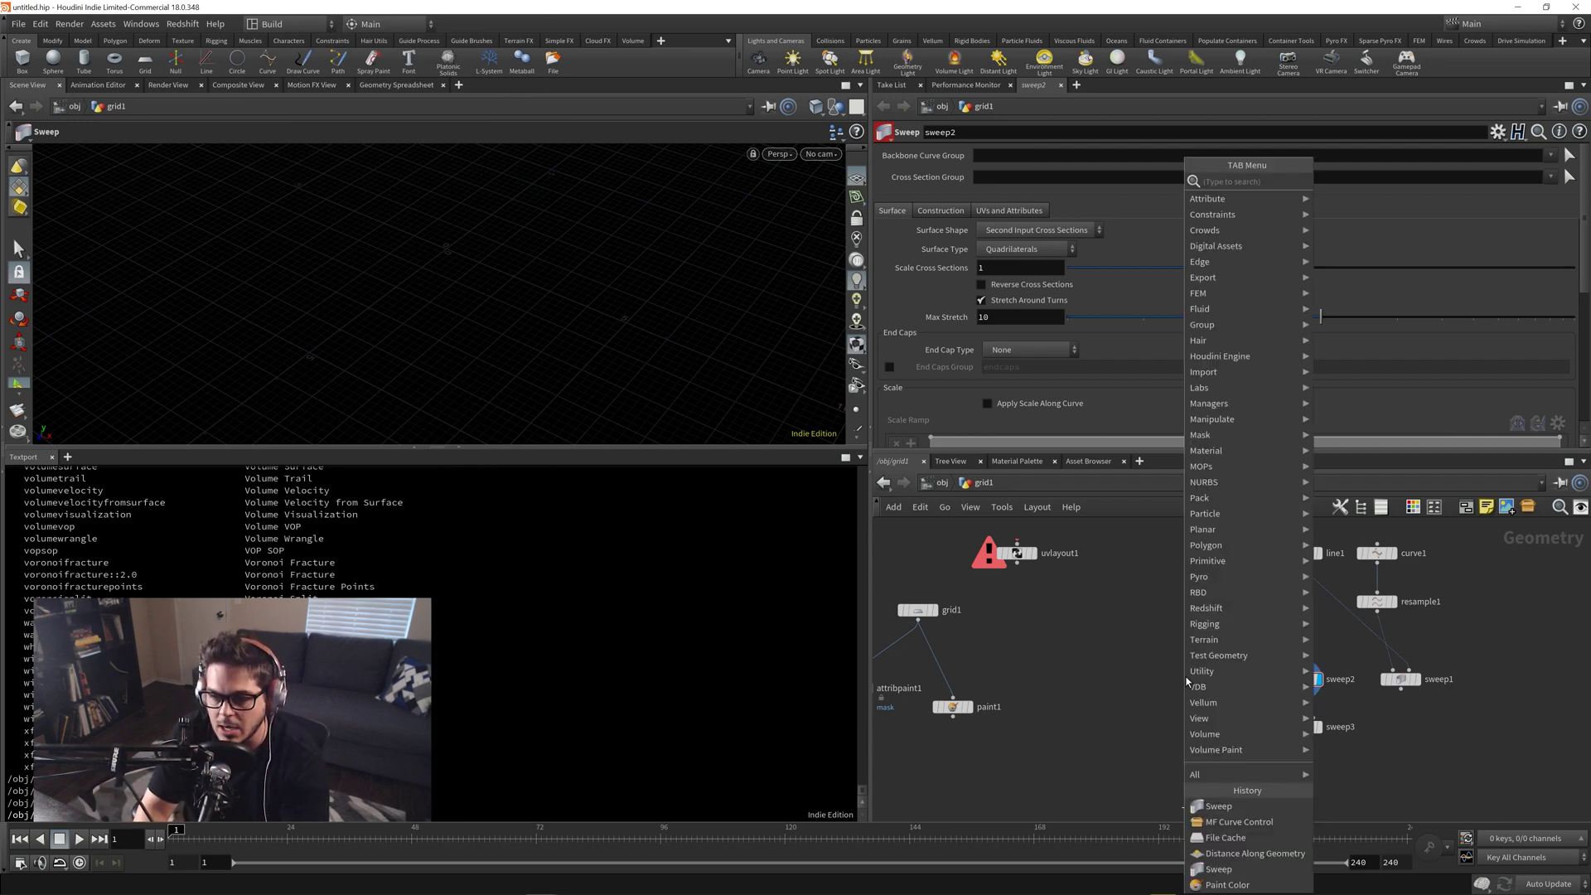
pyautogui.write('sweep')
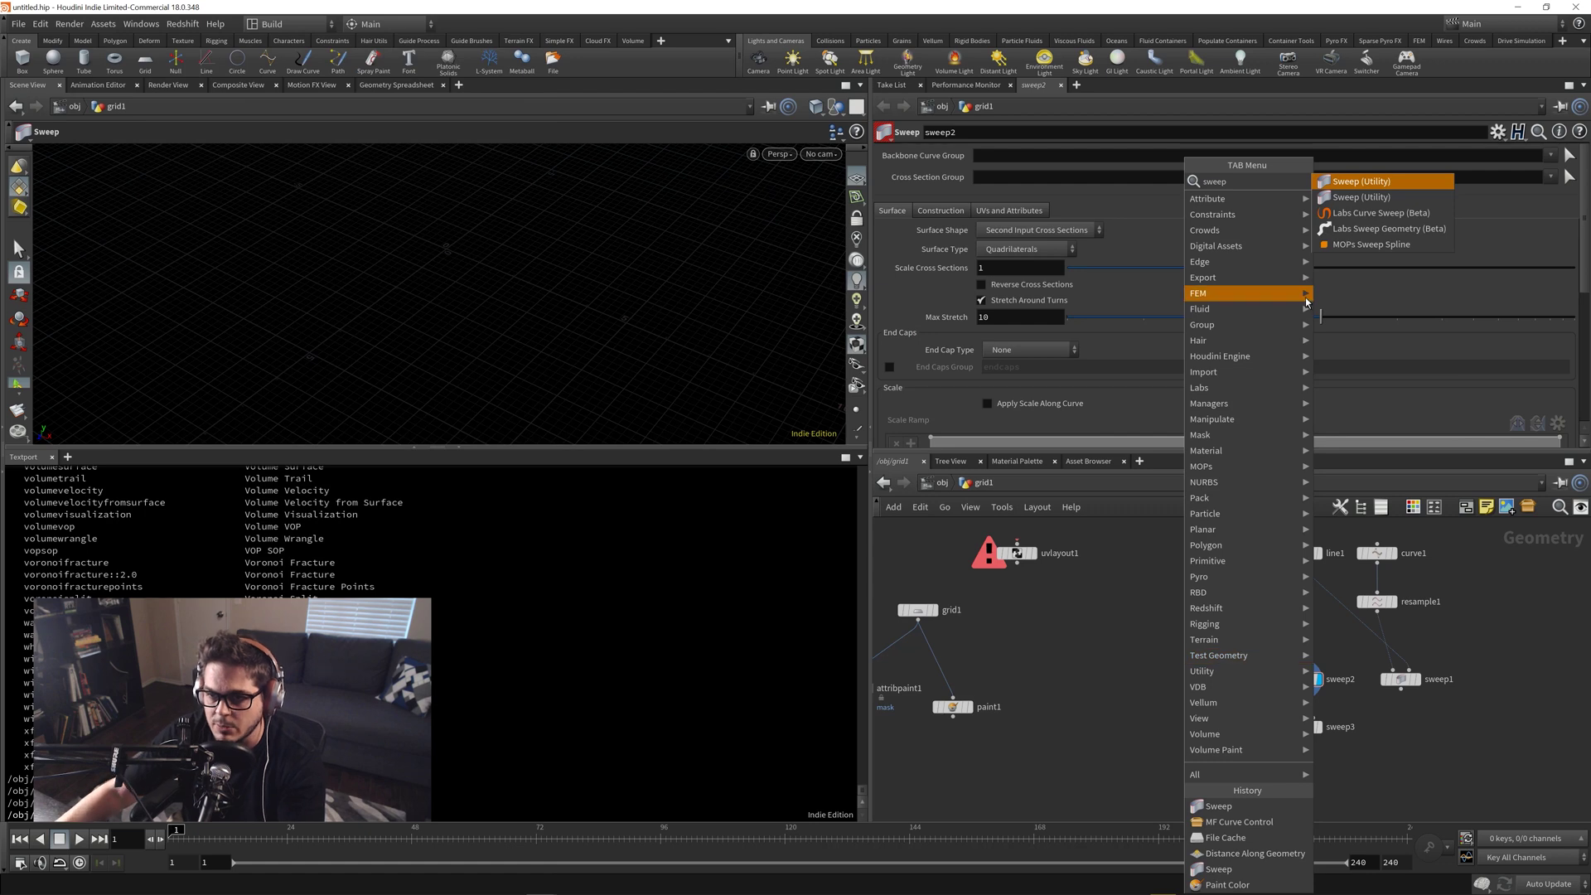
pyautogui.click(1391, 198)
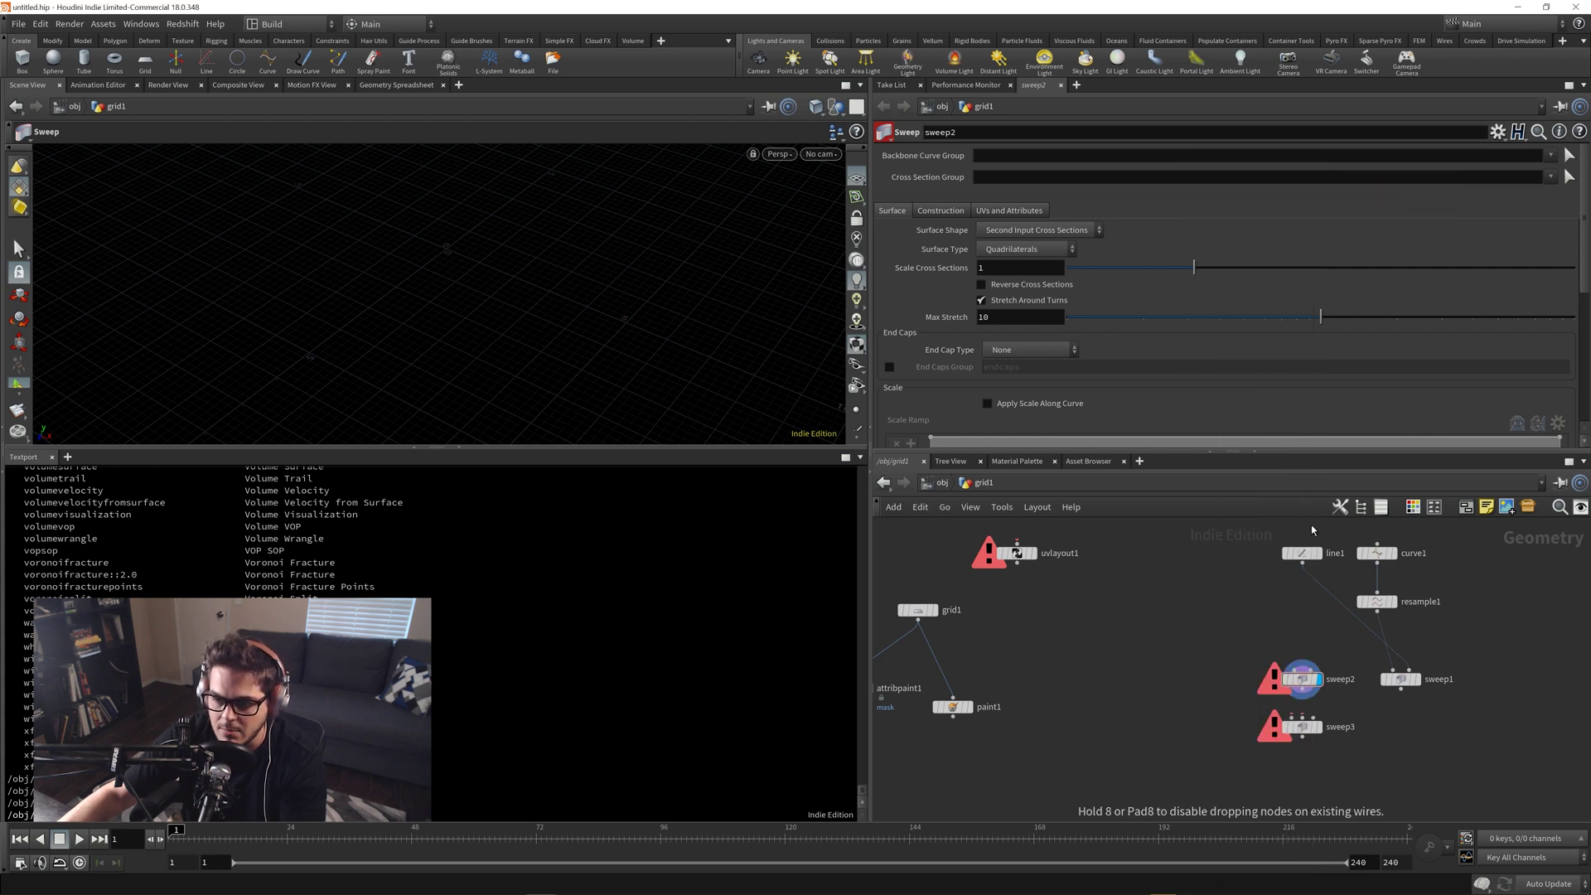
pyautogui.click(1216, 782)
pyautogui.moveTo(1389, 774); pyautogui.dragTo(1362, 686, button='middle')
pyautogui.moveTo(1194, 694); pyautogui.dragTo(1187, 719)
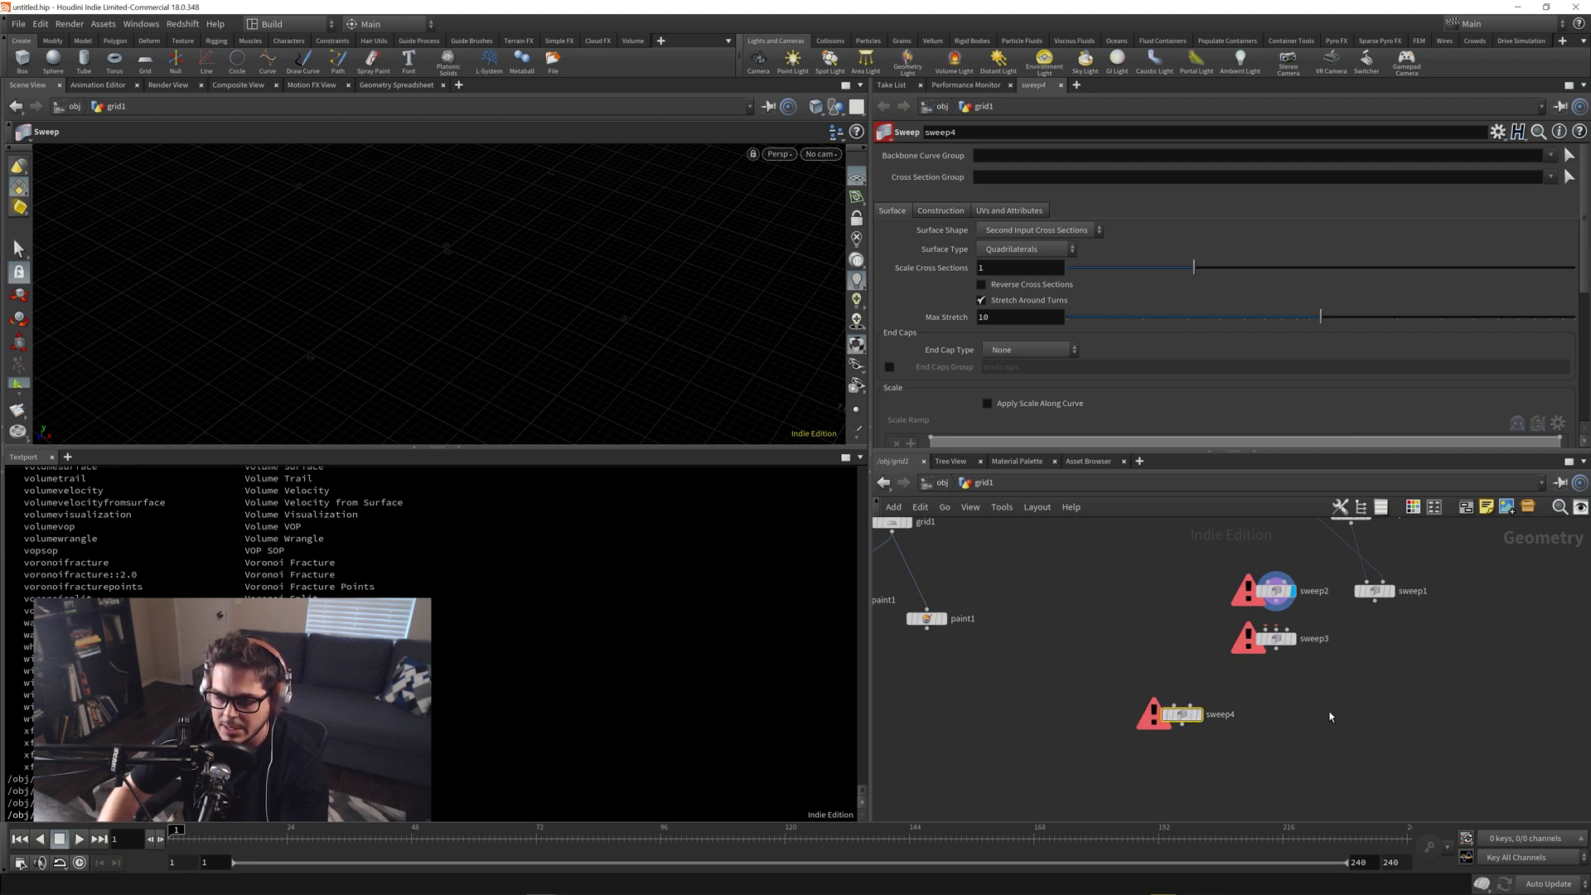
# Search the operators for sweep again and add the original Sweep, the first Sweep (Utility) entry, beside sweep4.
pyautogui.press('Tab')
pyautogui.write('sweep')
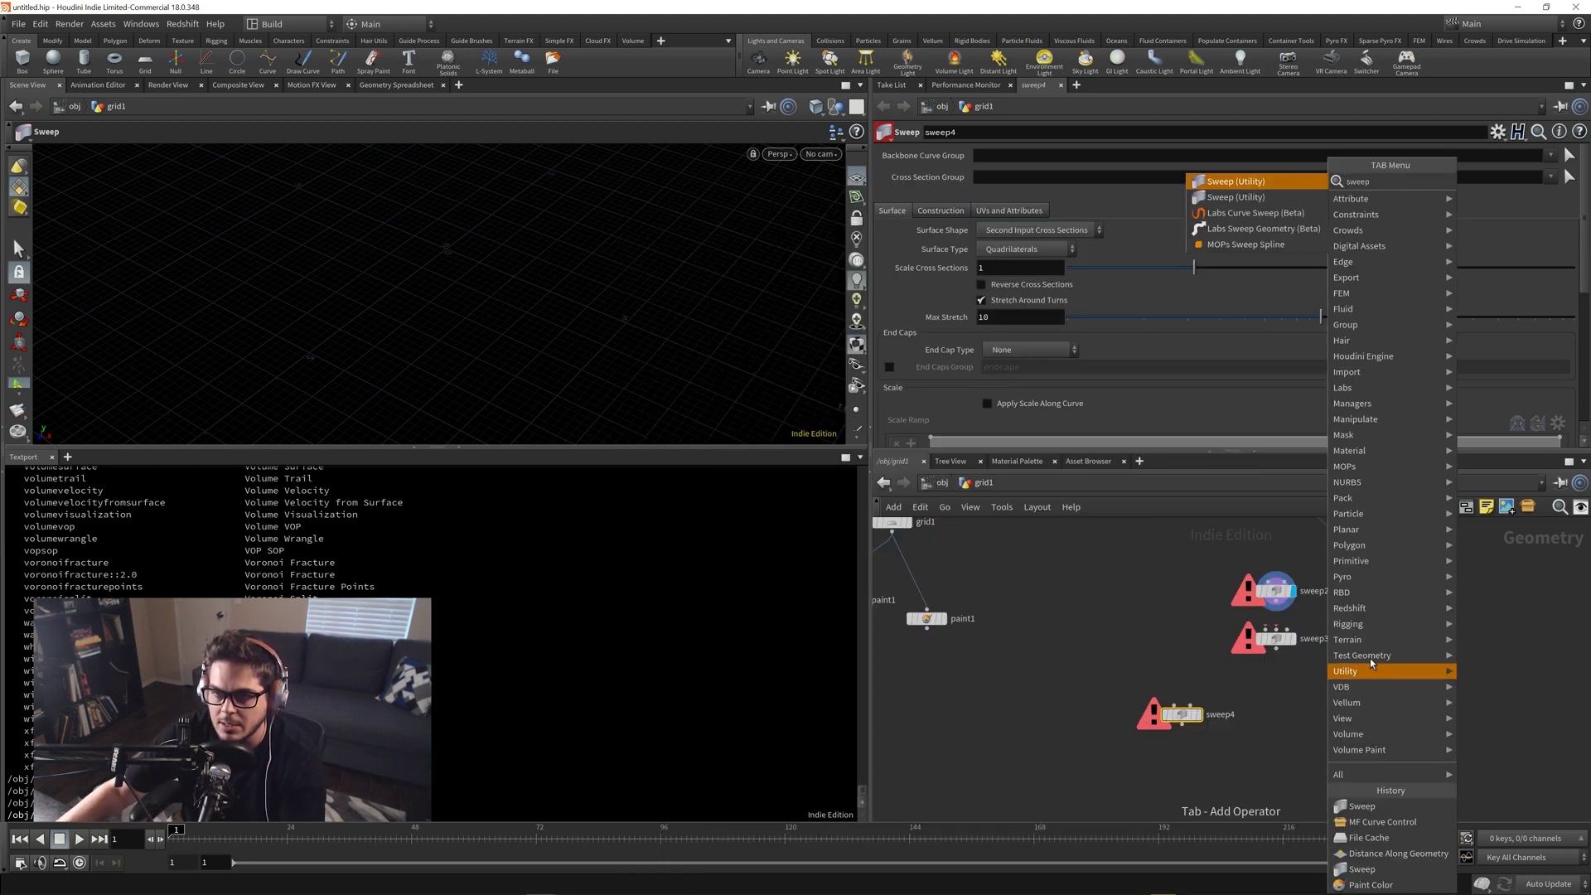
pyautogui.click(1237, 185)
pyautogui.click(1286, 716)
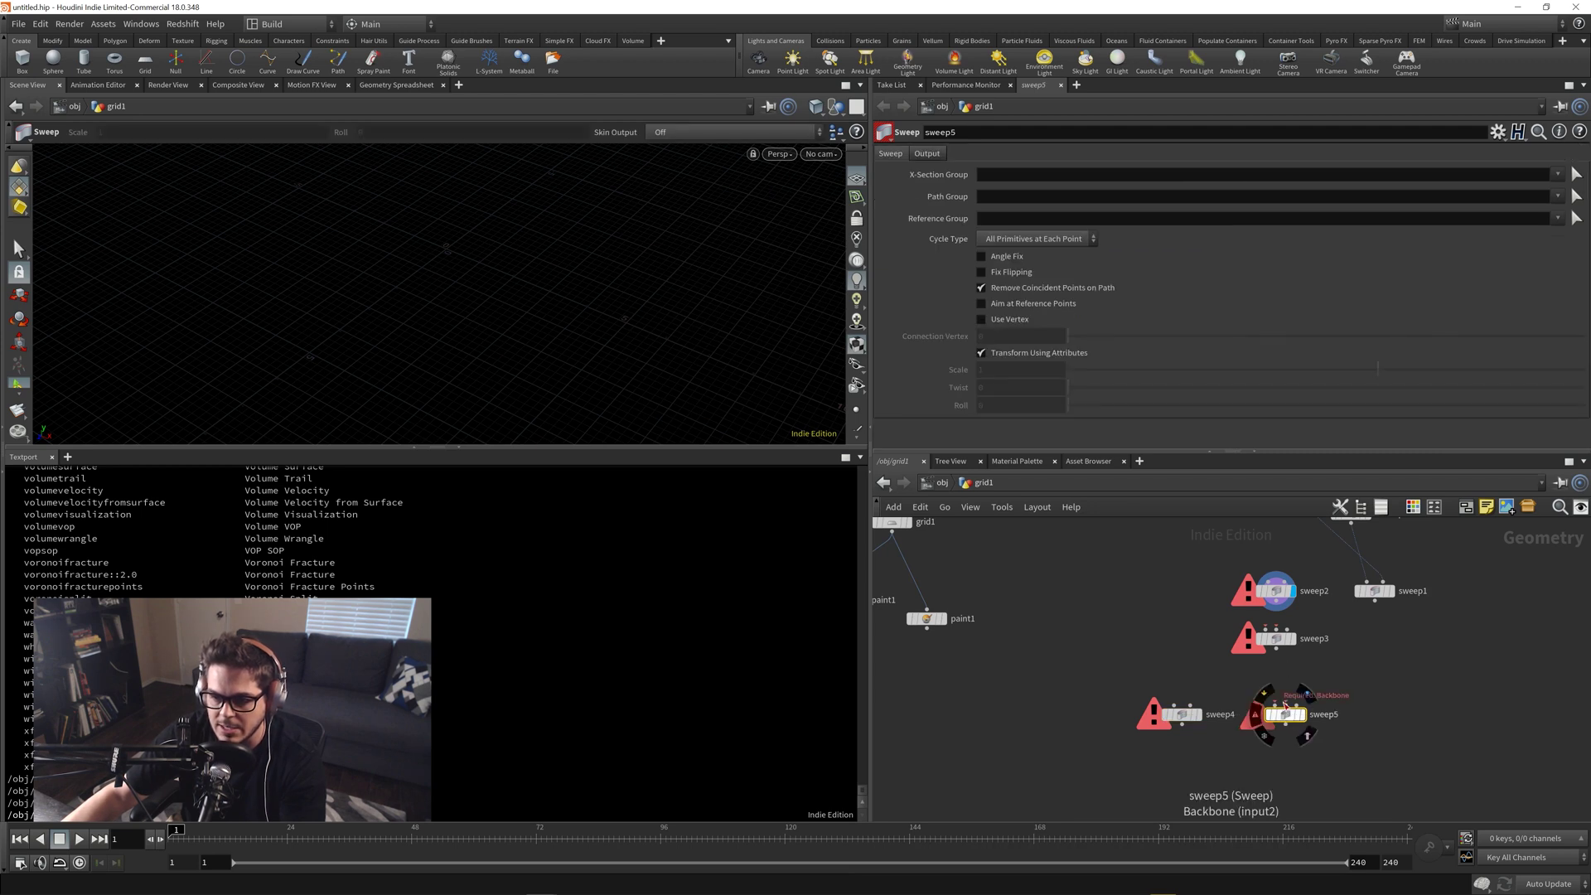
# Clear the node selection and show the node info of sweep4 and sweep5 to compare their operator versions.
pyautogui.click(1406, 719)
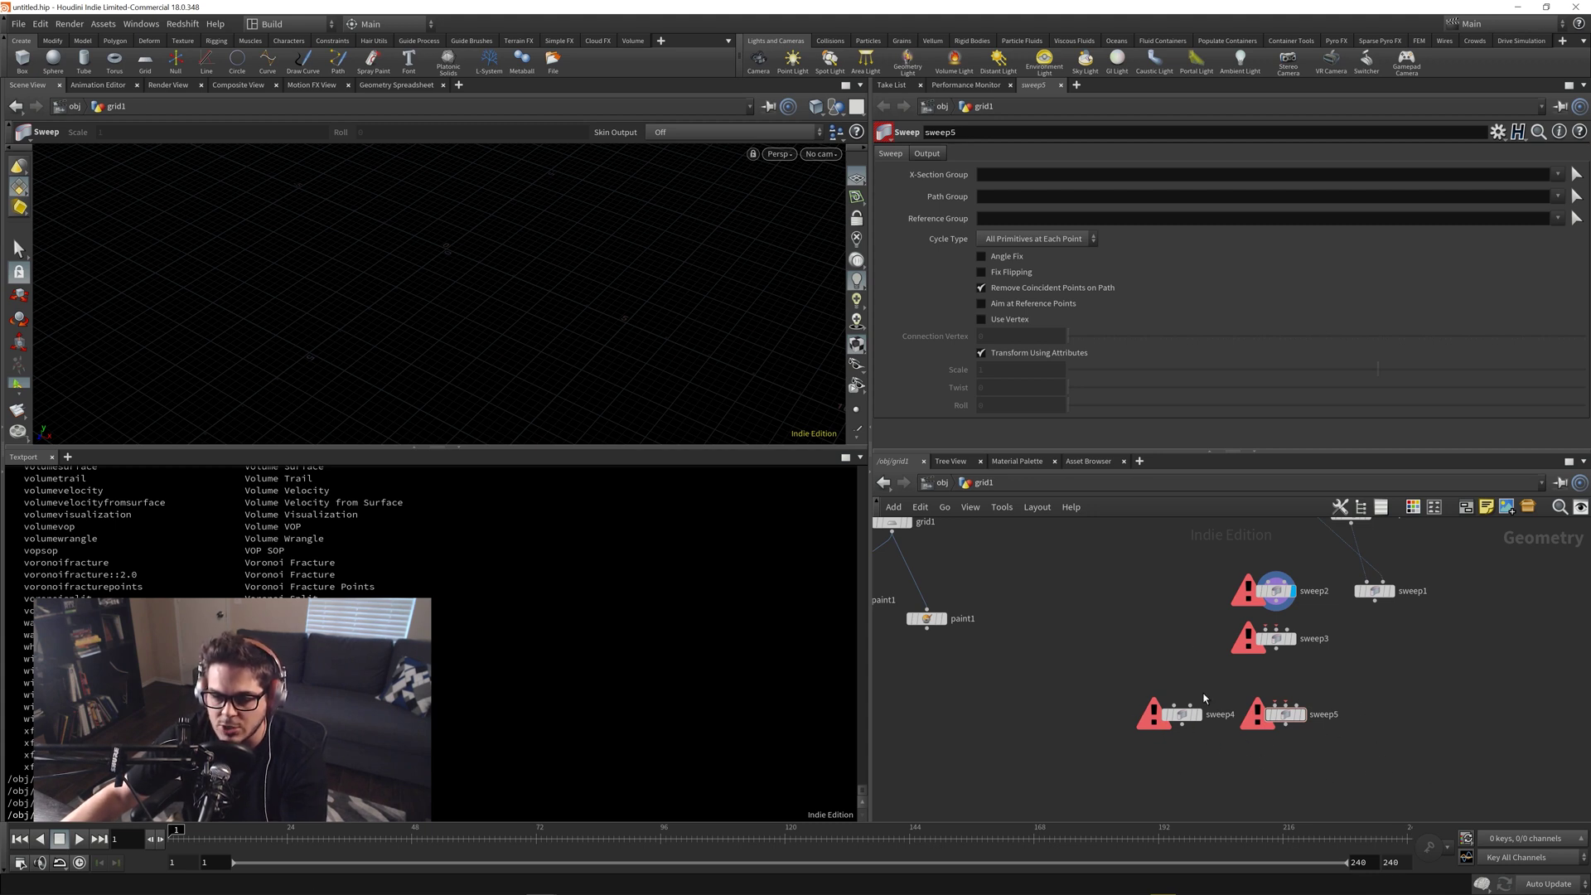
pyautogui.middleClick(1180, 715)
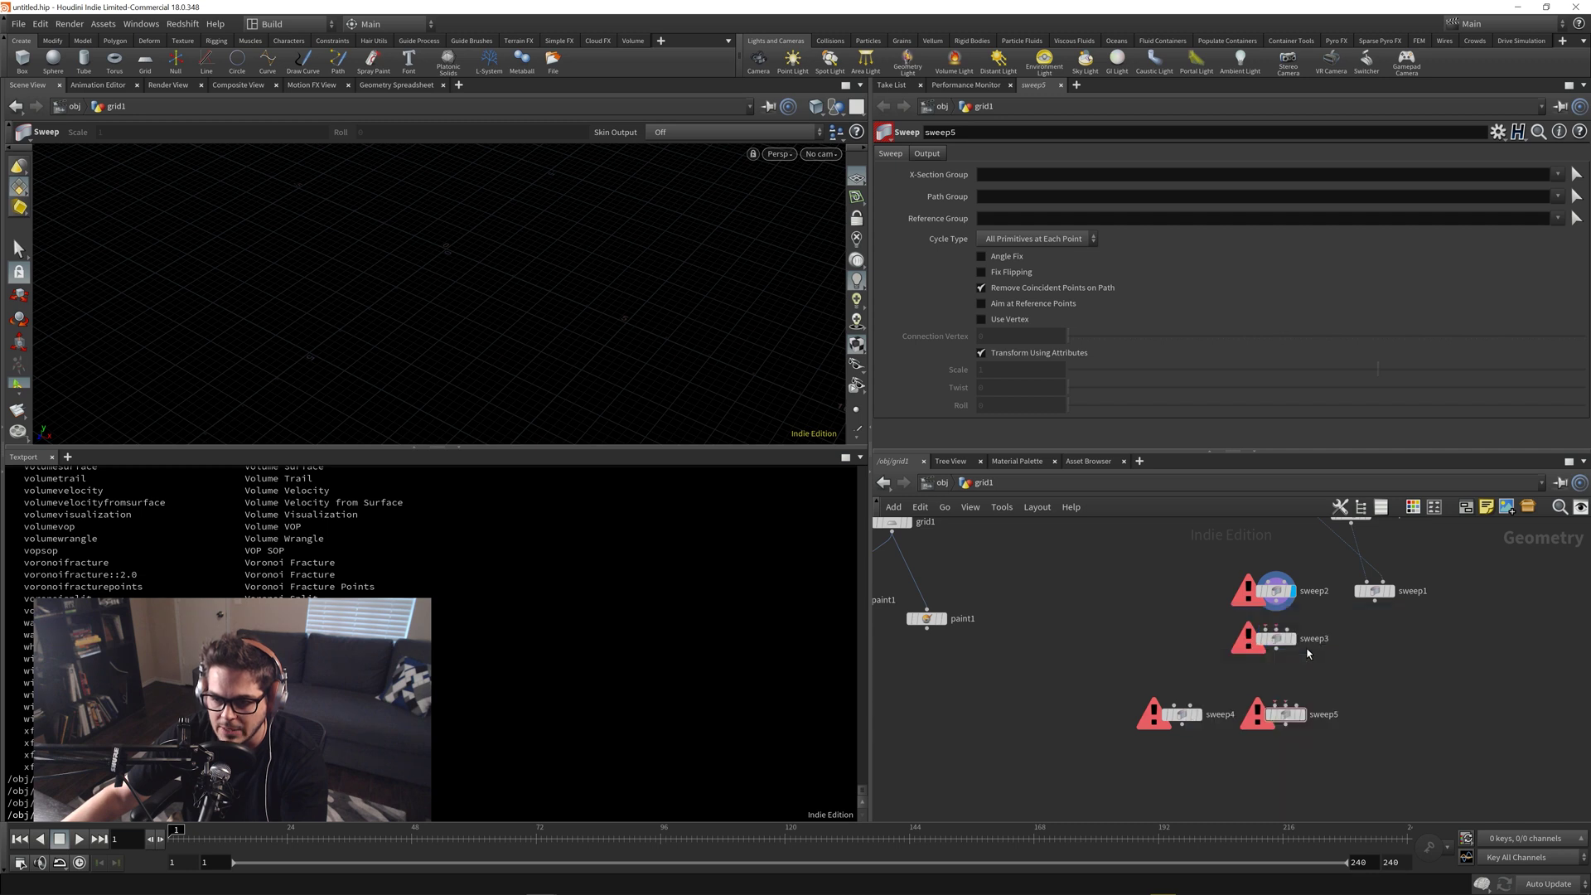
pyautogui.middleClick(1290, 717)
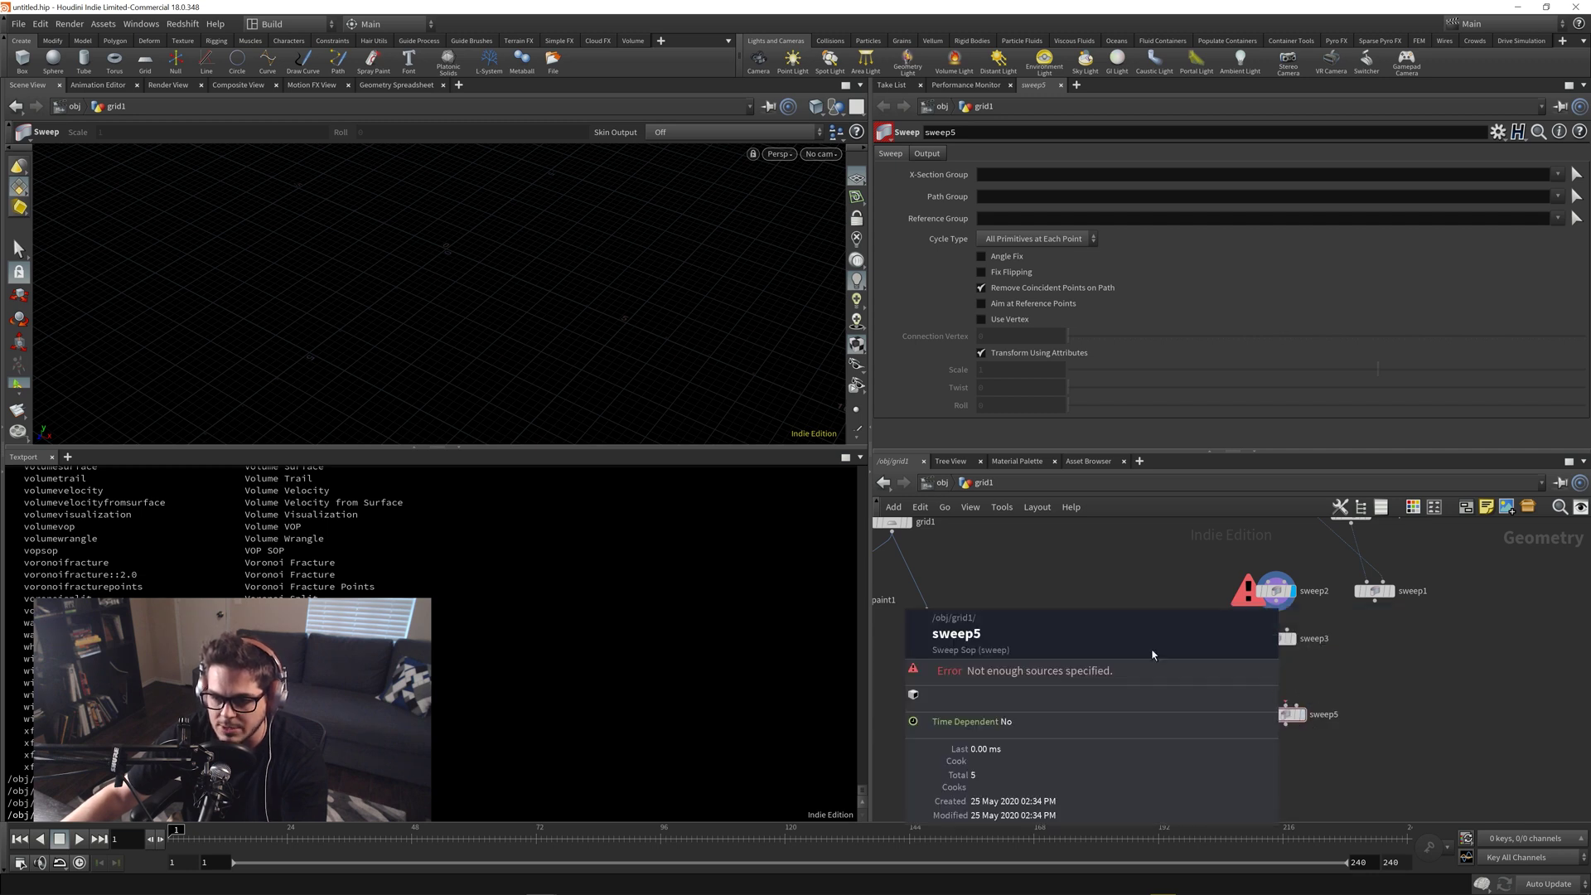